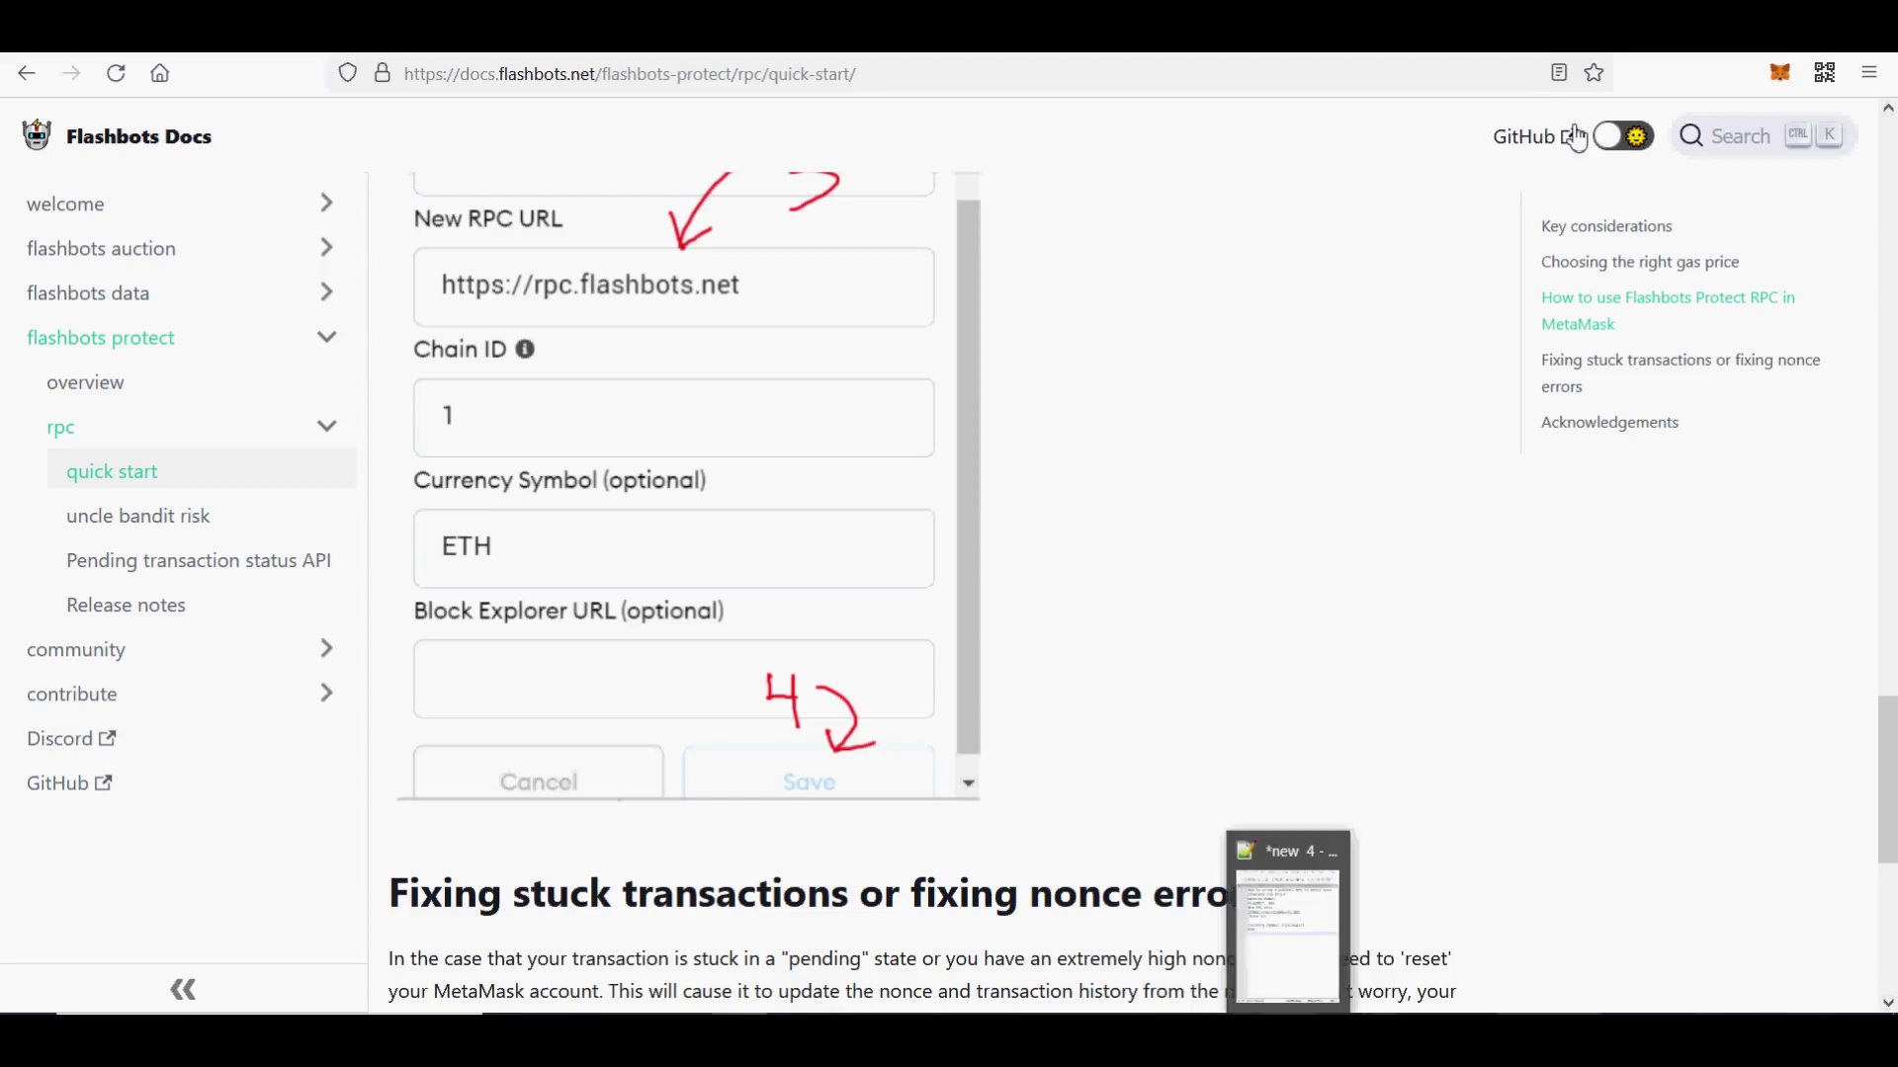
From MetaMask's network list, choose Add Network to reach the empty network form.
{"action": "left_click", "coordinate": [1780, 74]}
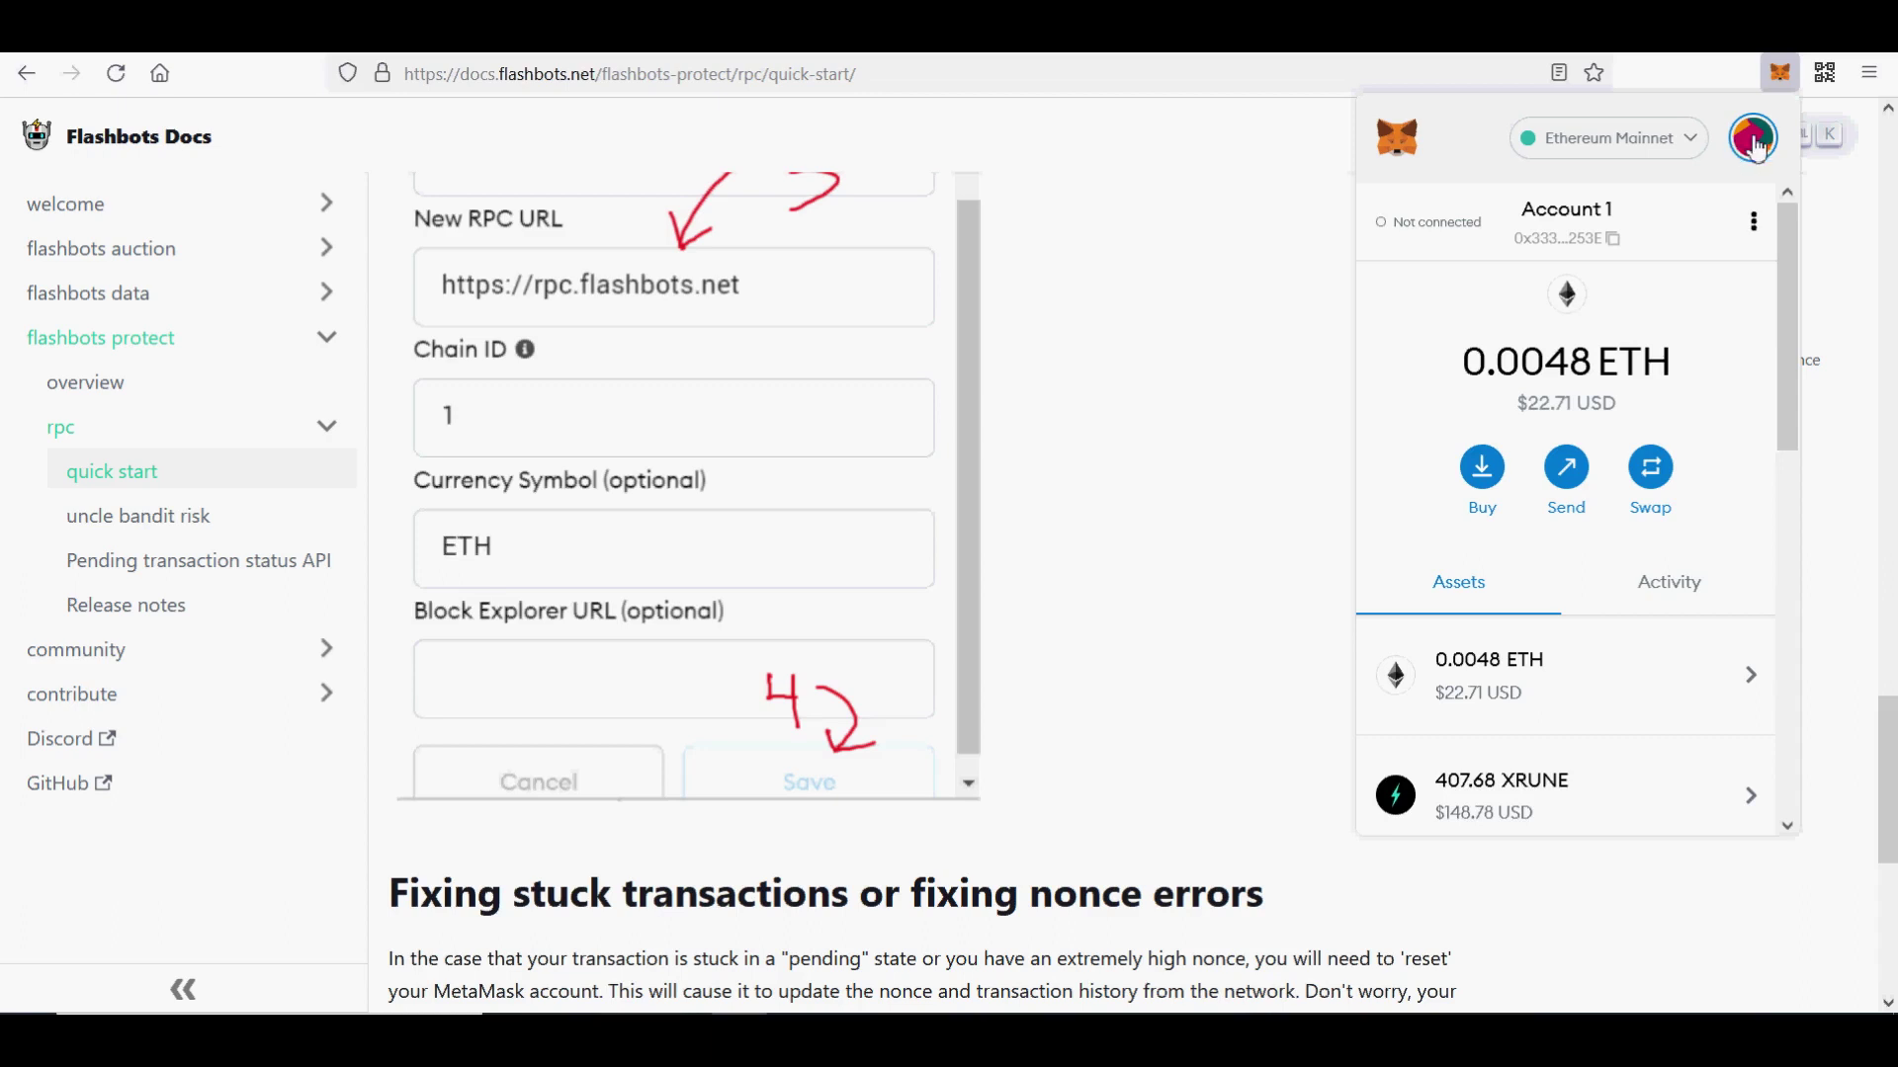
{"action": "left_click", "coordinate": [1696, 155]}
{"action": "scroll", "coordinate": [1673, 527], "scroll_direction": "down", "scroll_amount": 5}
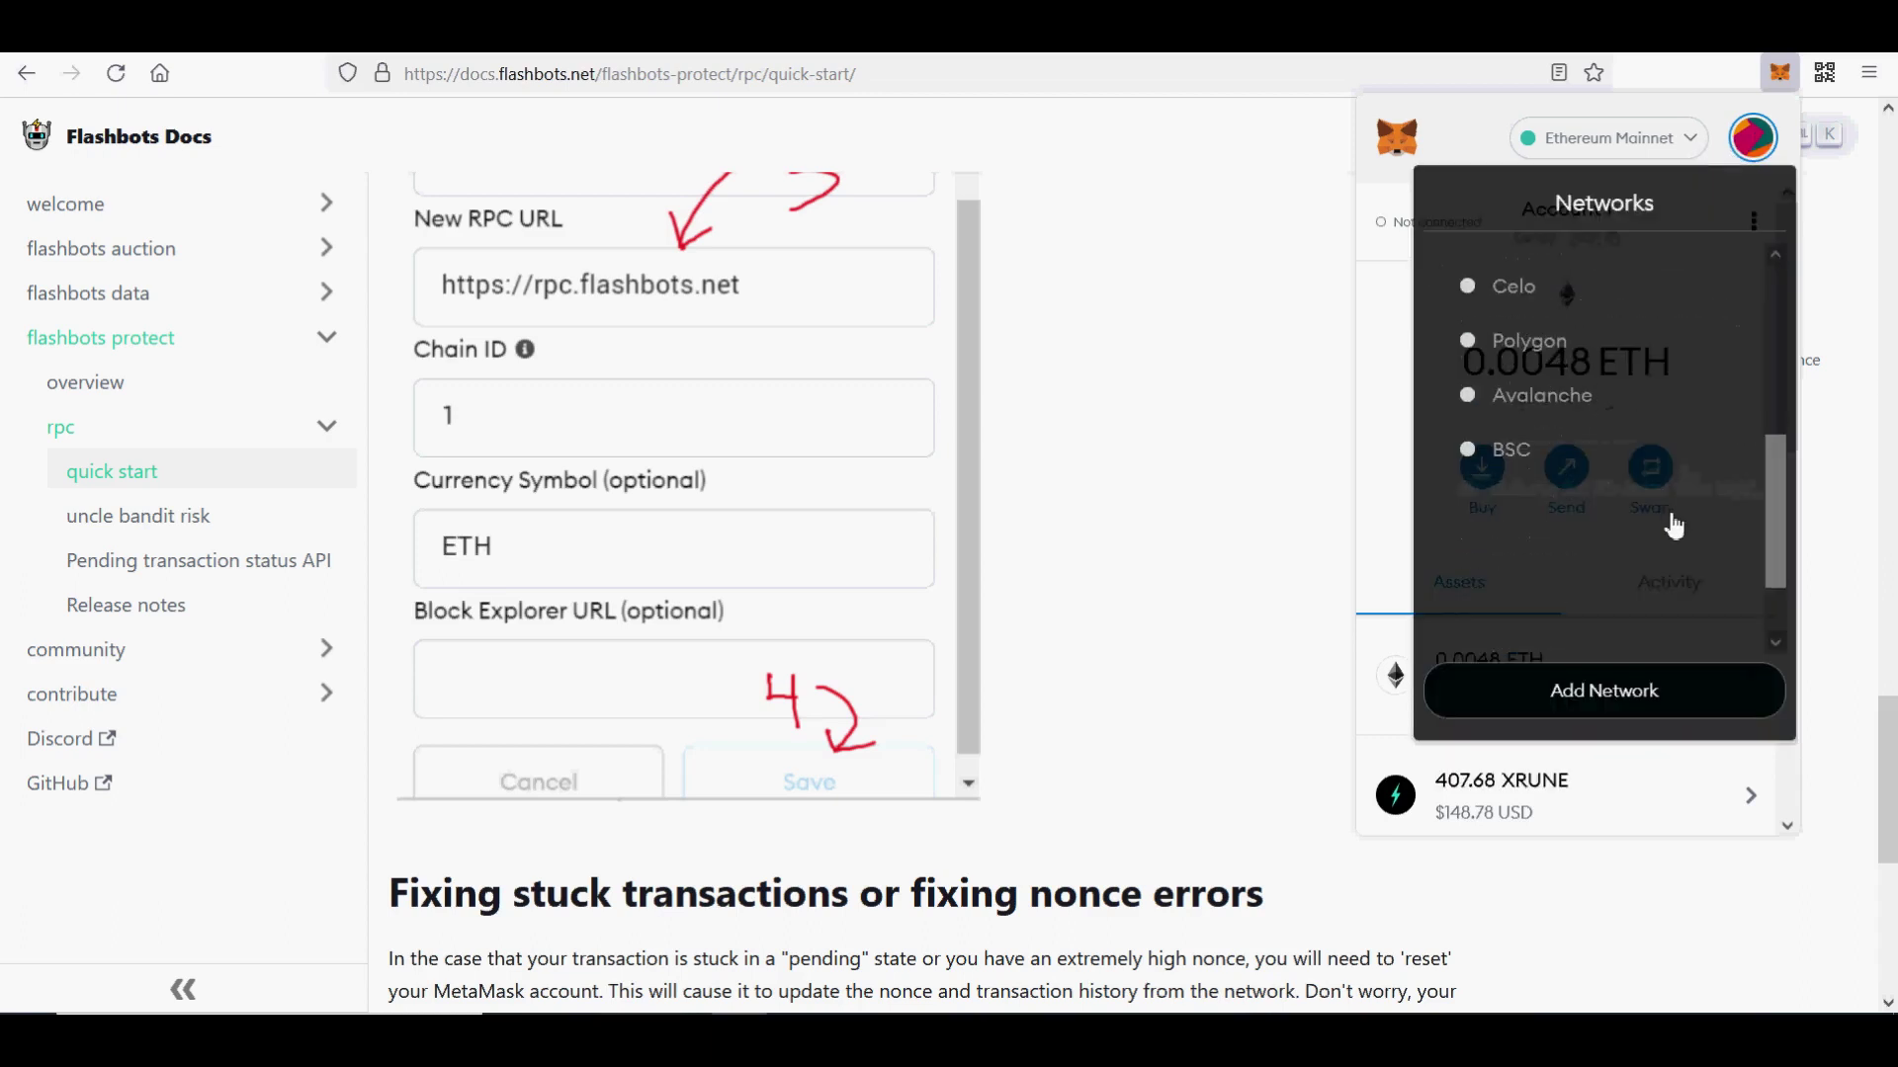
{"action": "left_click", "coordinate": [1628, 701]}
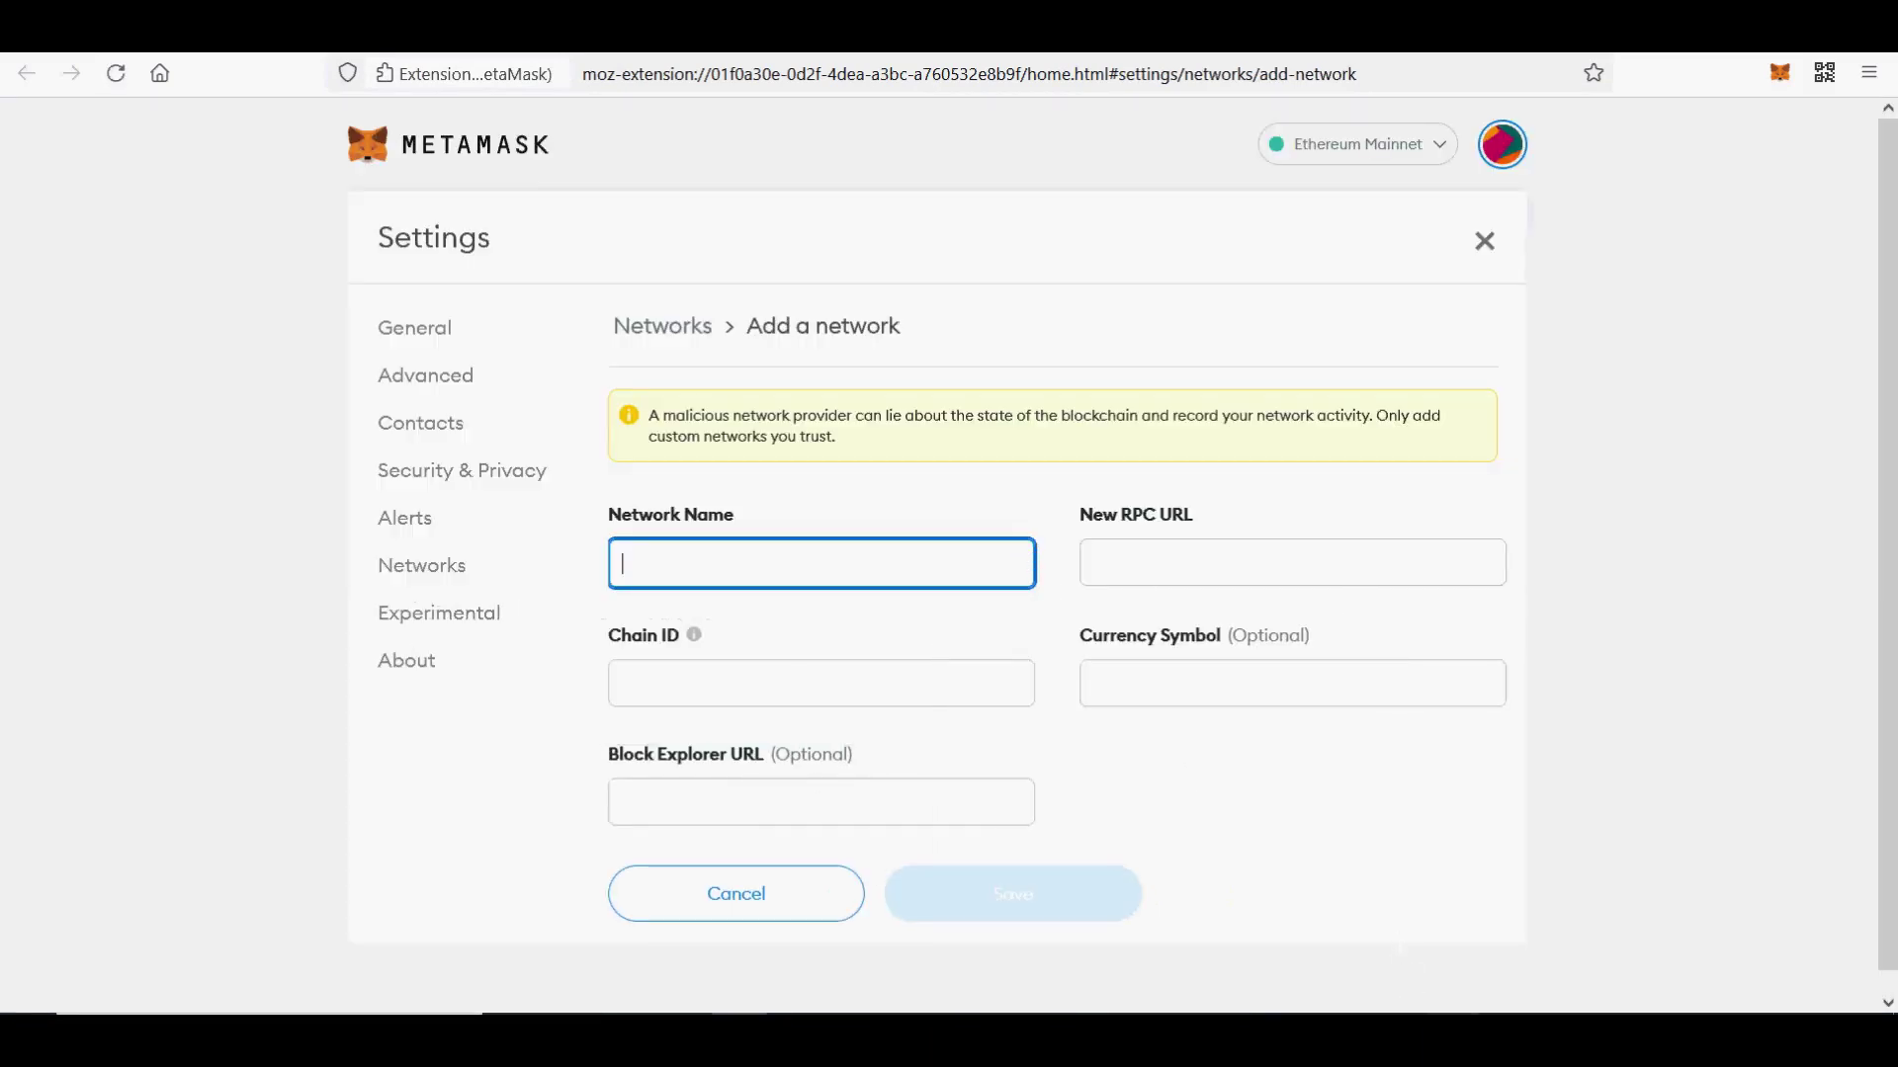
{"action": "key", "text": "alt+Tab"}
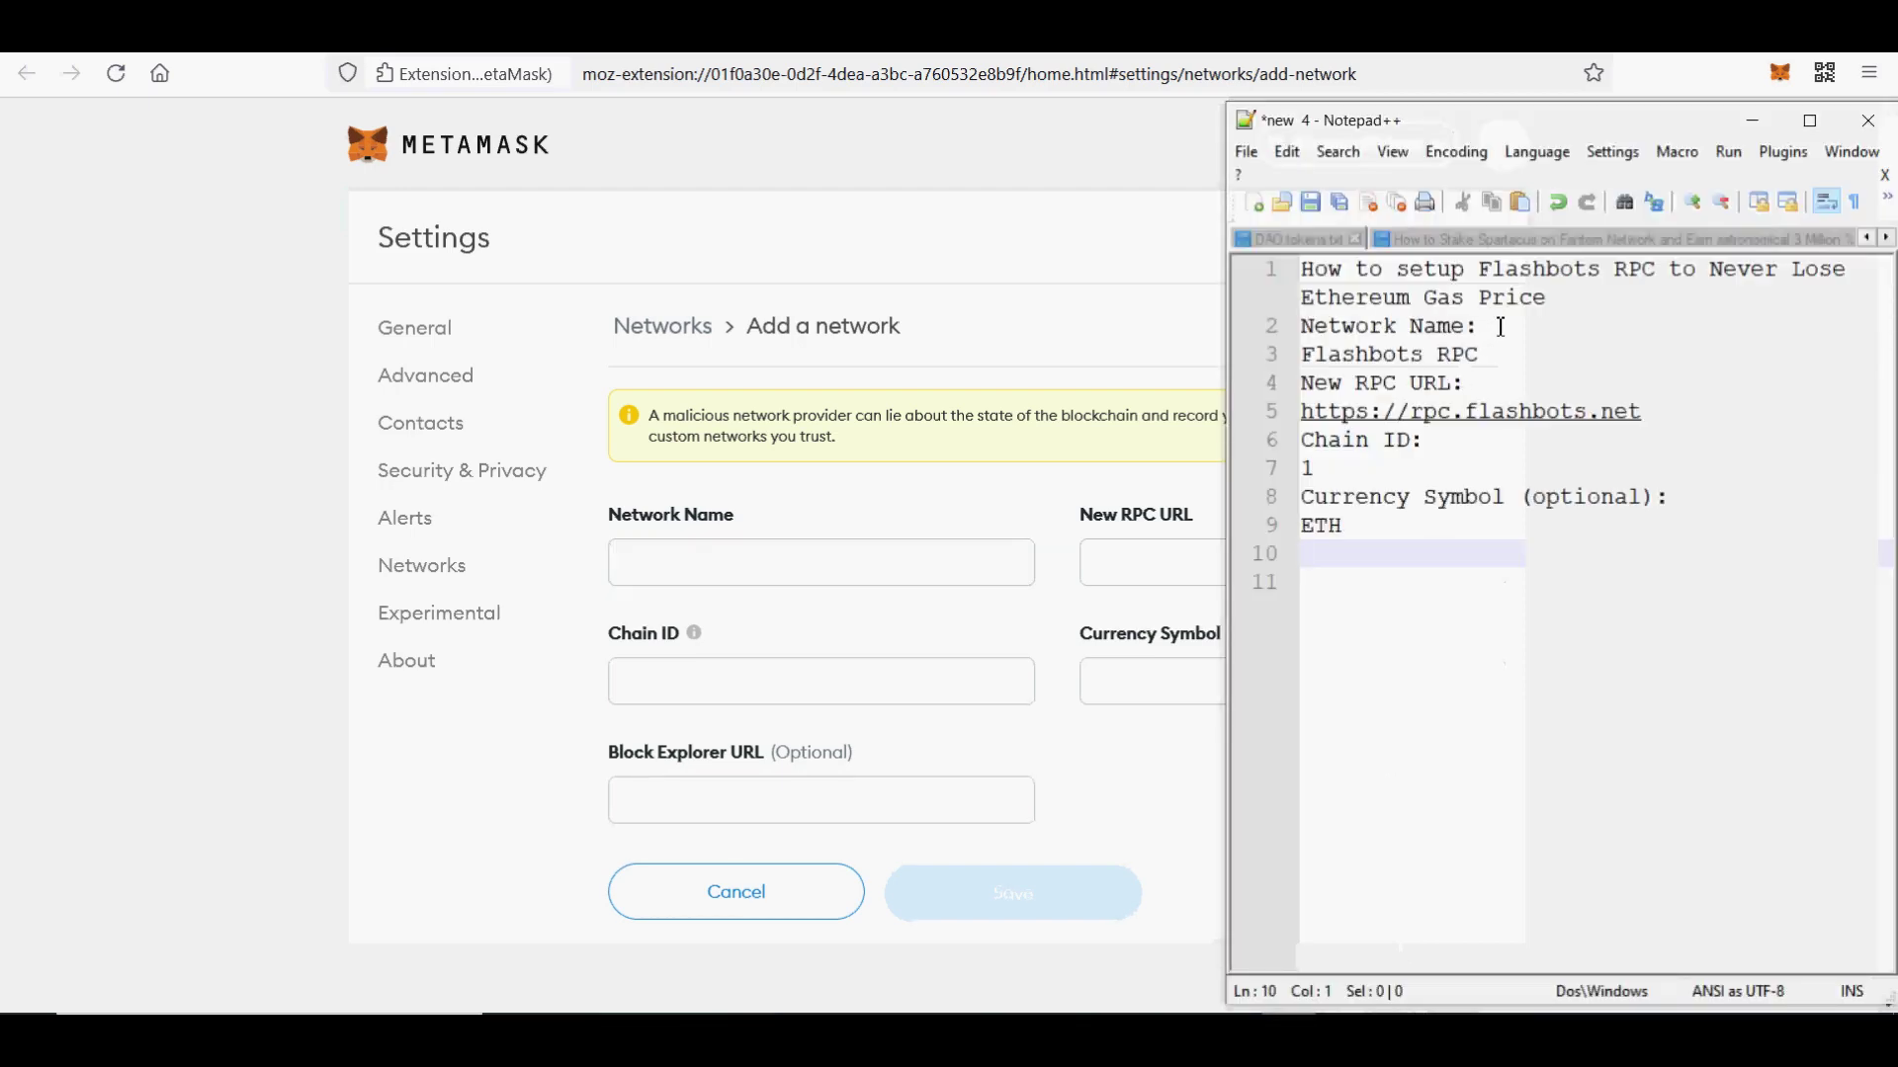
{"action": "left_click_drag", "start_coordinate": [1484, 356], "coordinate": [1283, 358]}
{"action": "key", "text": "ctrl+c"}
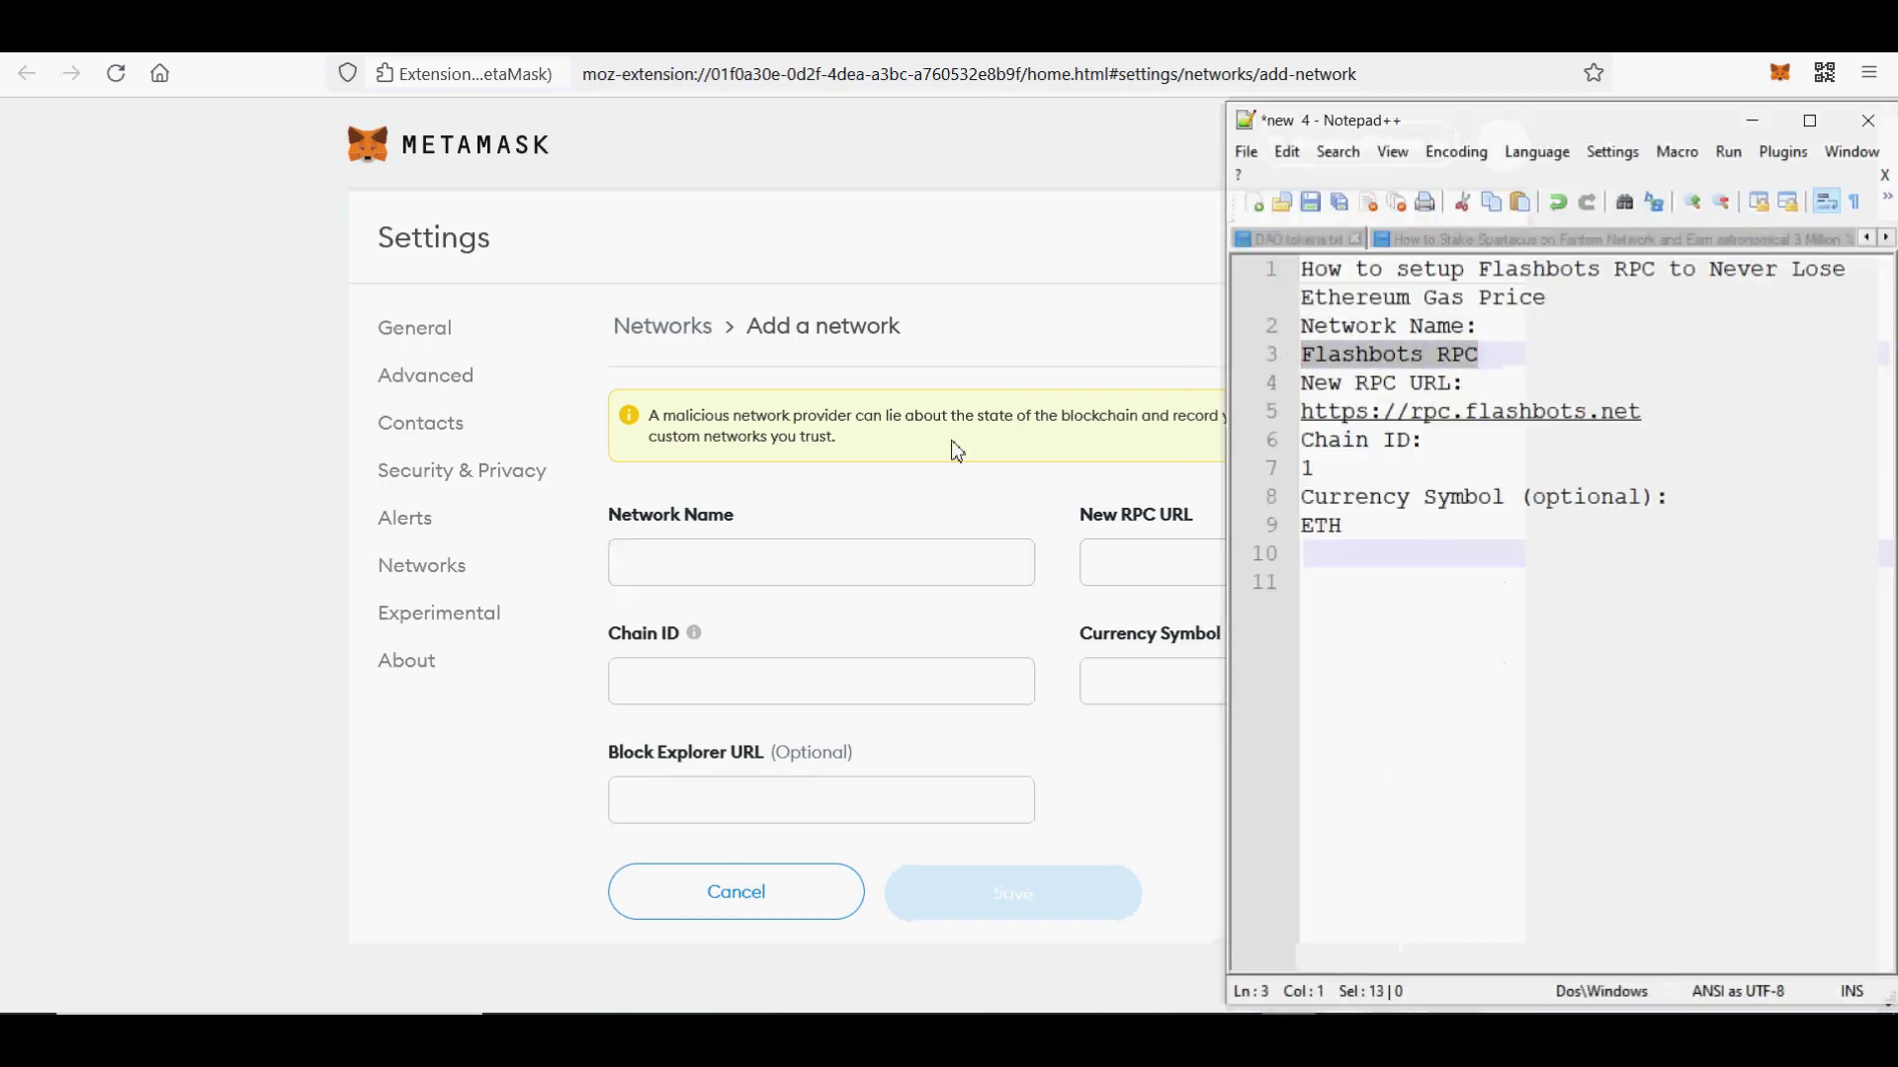
{"action": "left_click", "coordinate": [688, 567]}
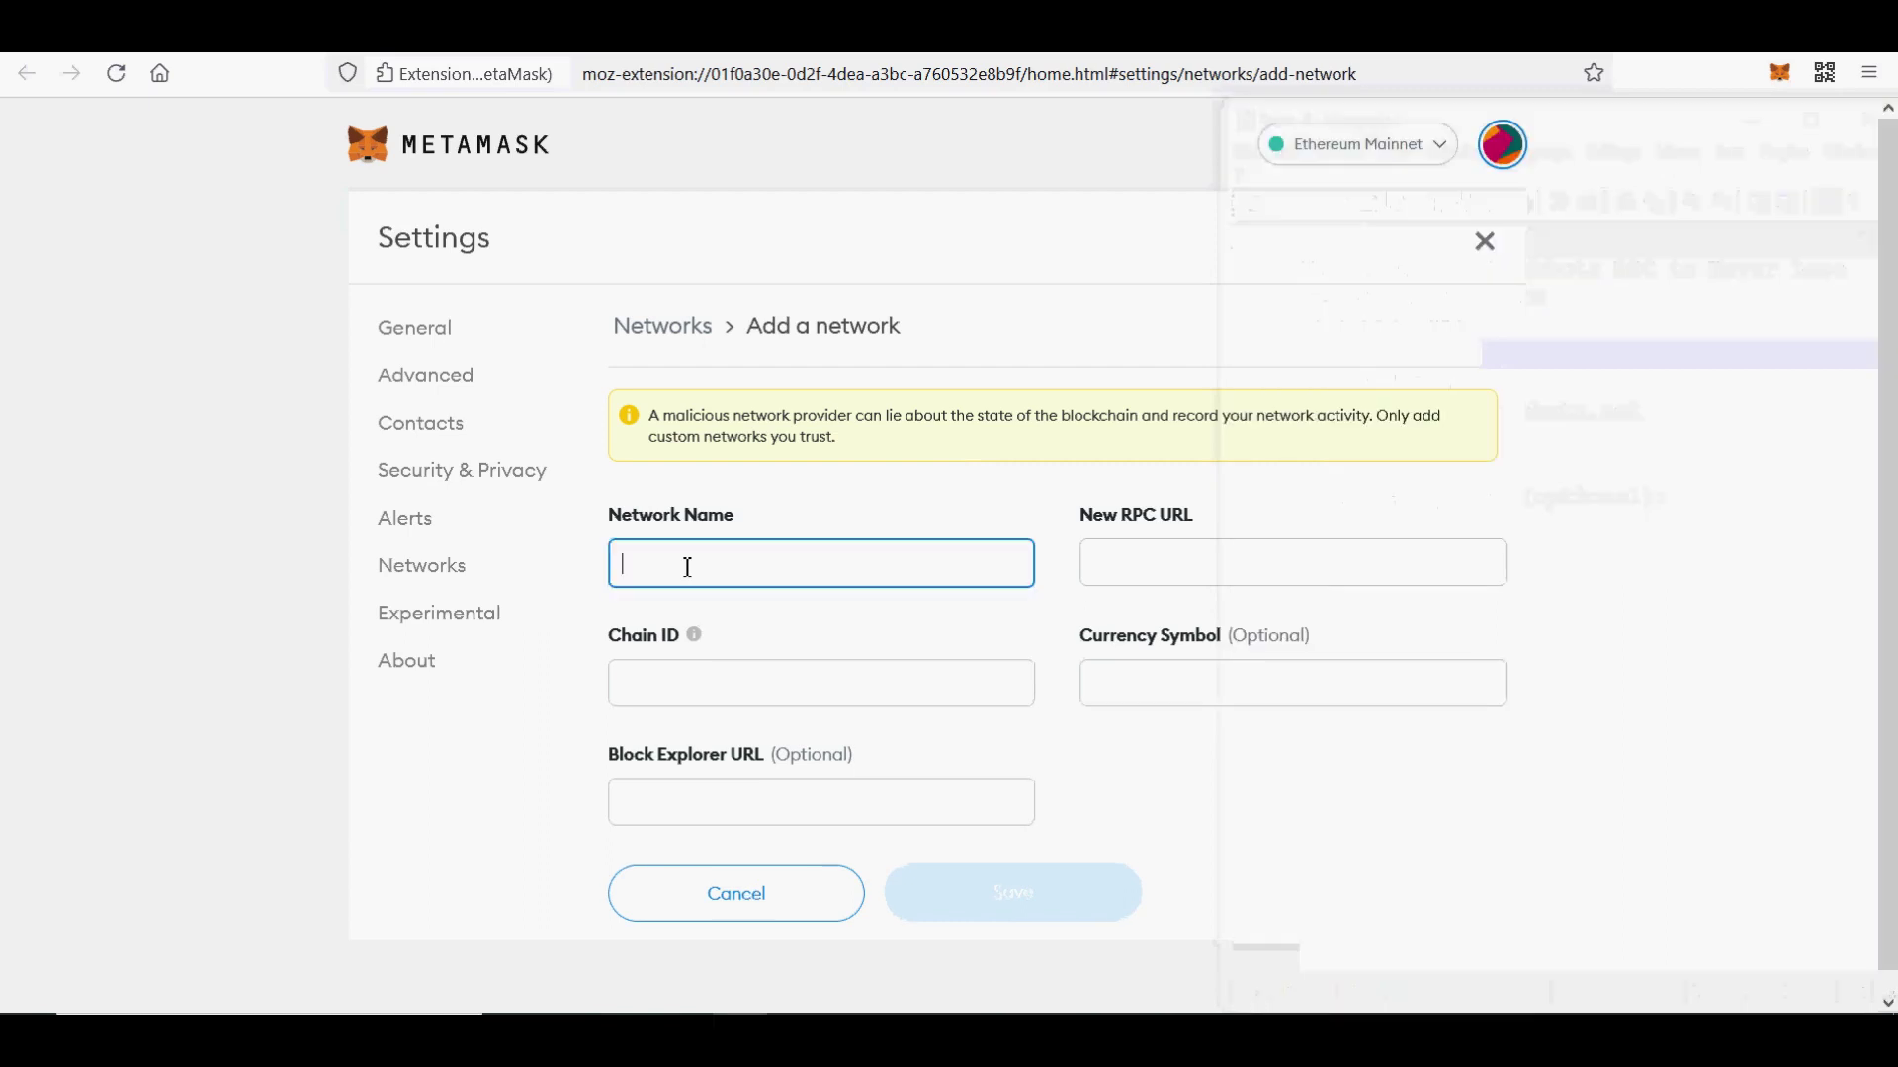
{"action": "key", "text": "ctrl+v"}
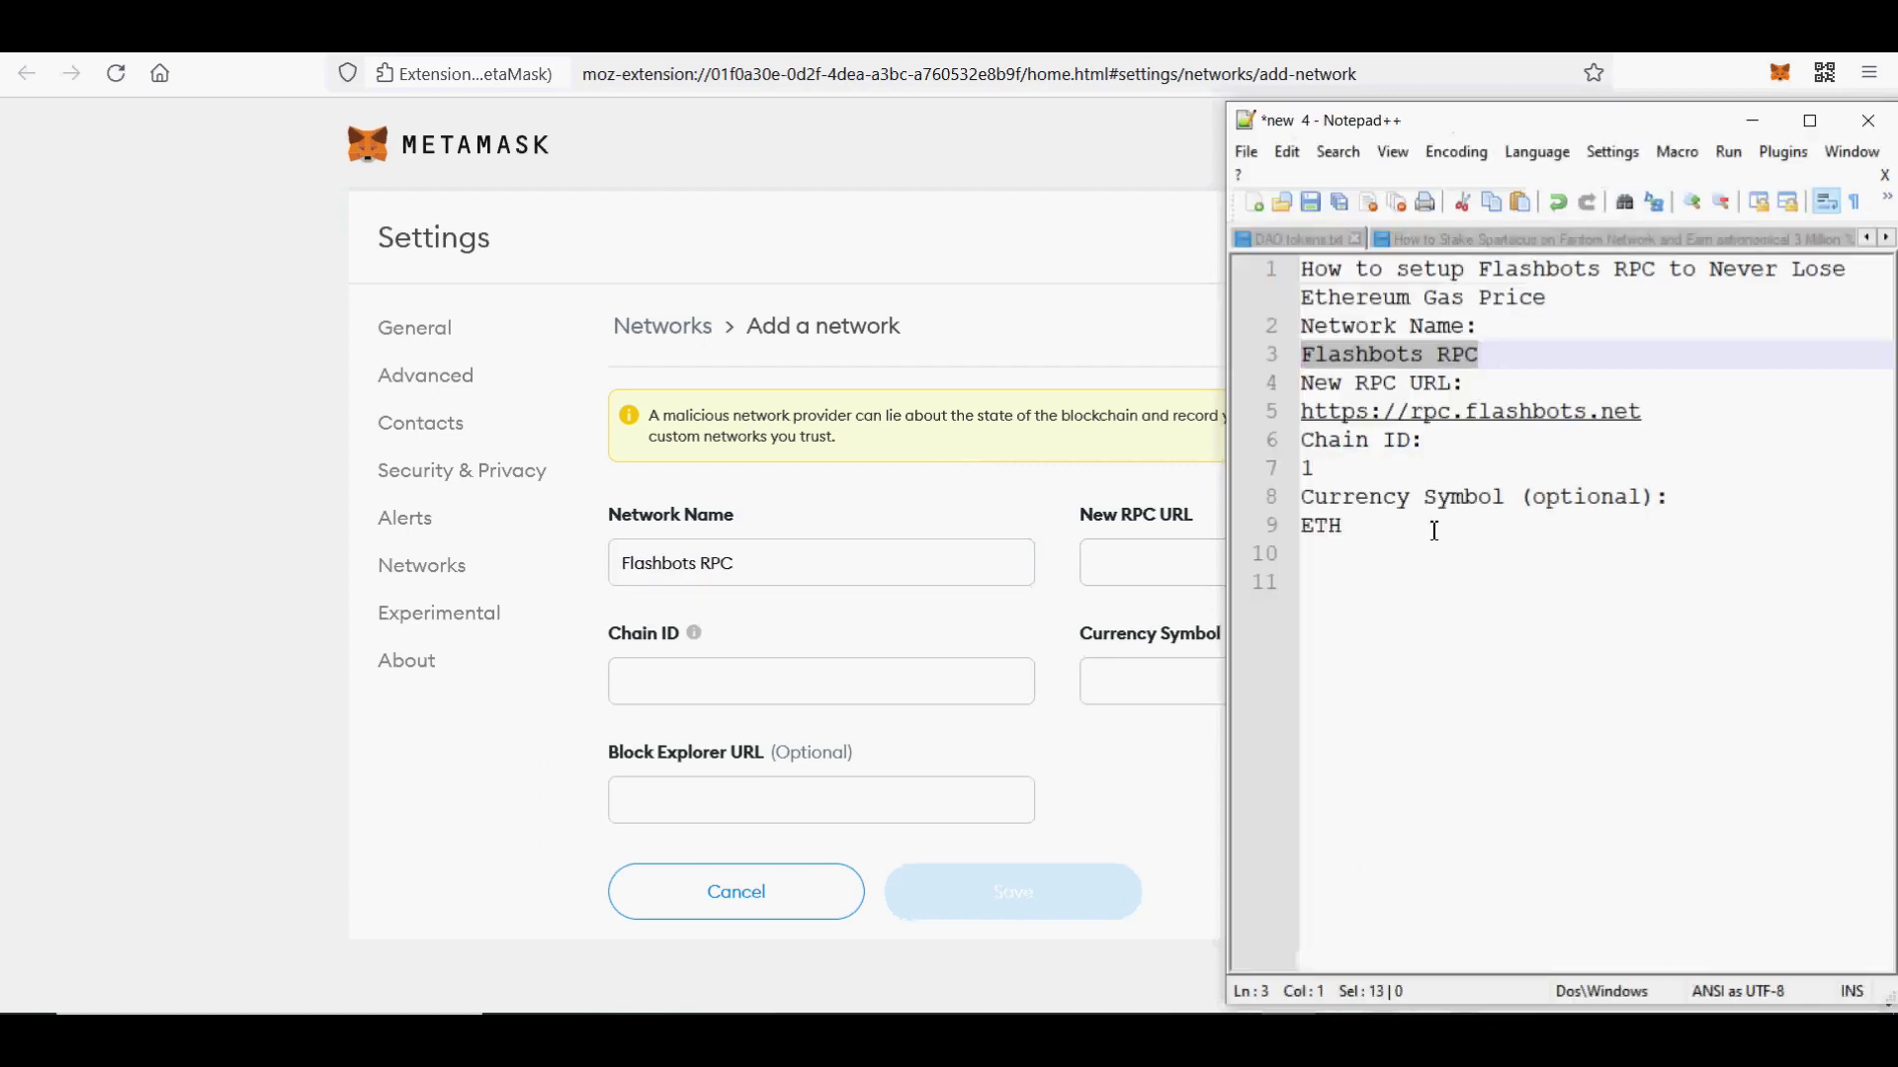
{"action": "left_click_drag", "start_coordinate": [1643, 411], "coordinate": [1273, 416]}
{"action": "key", "text": "ctrl+c"}
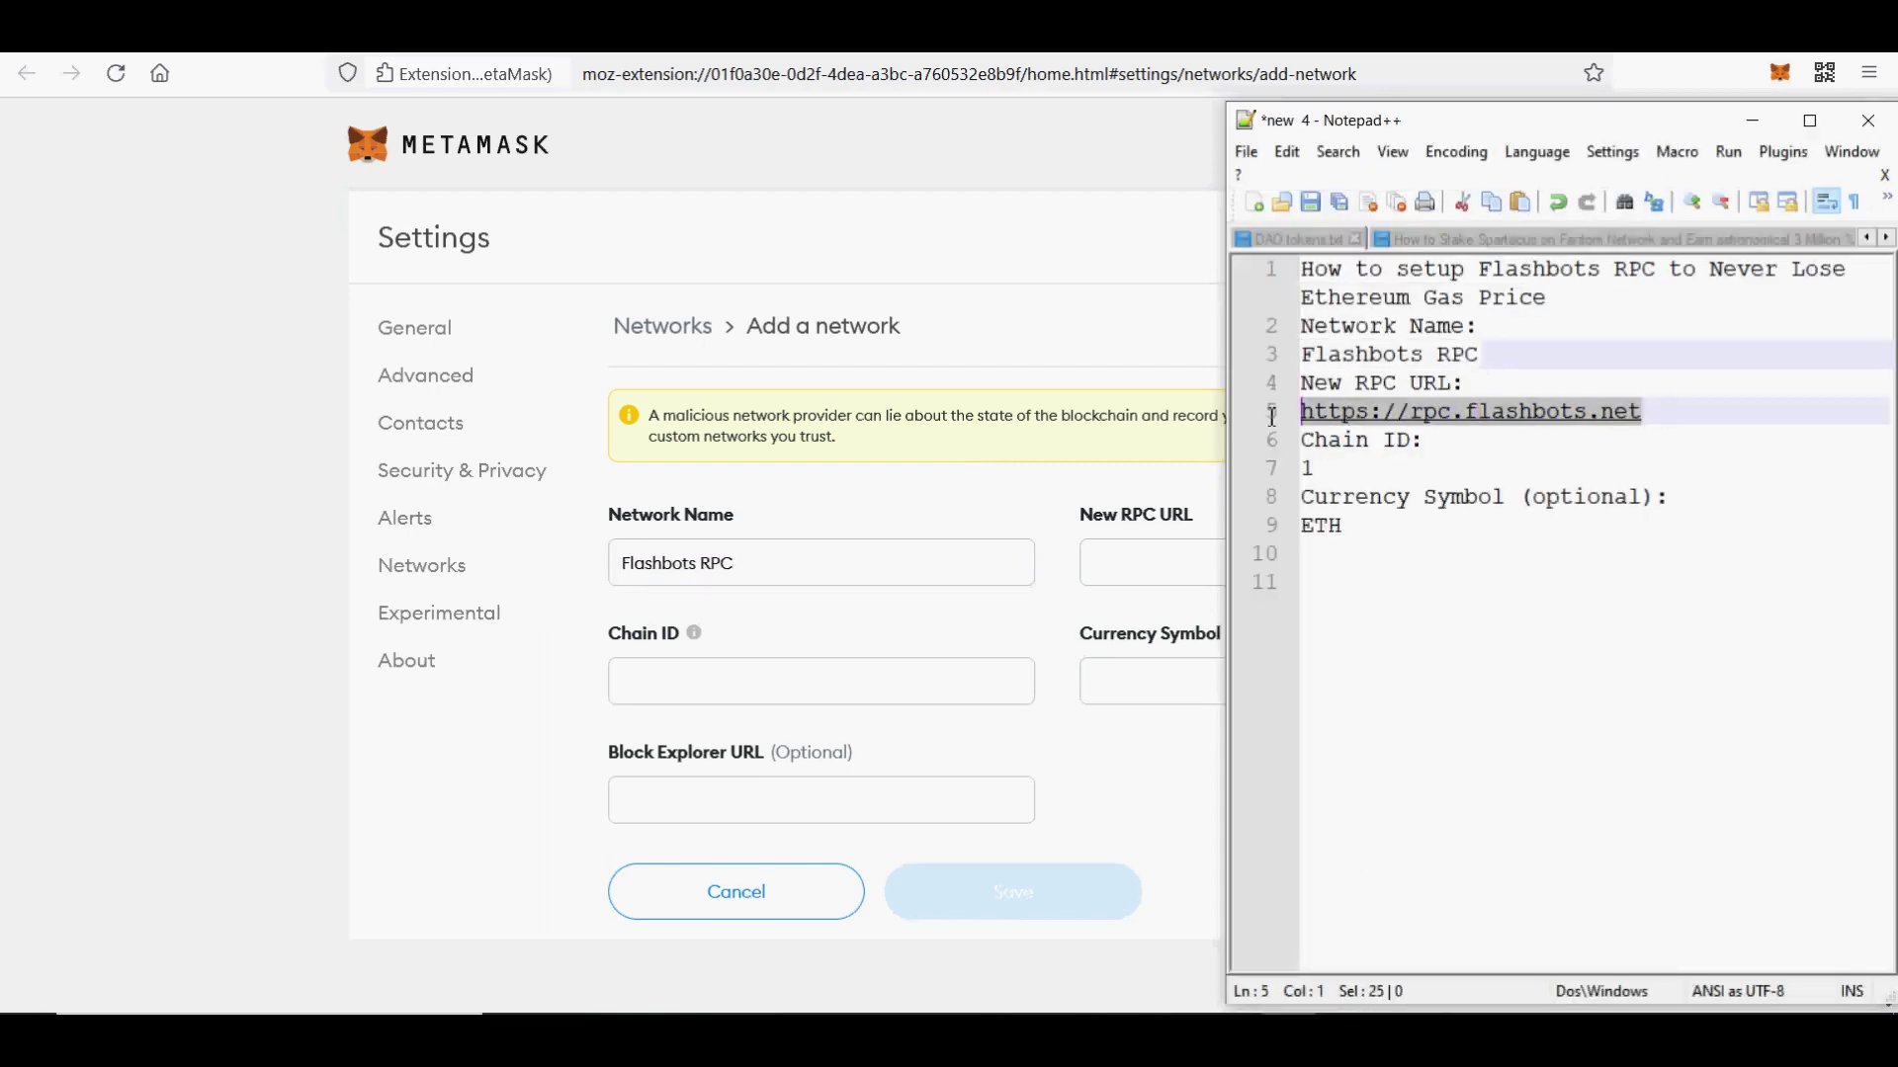
{"action": "left_click", "coordinate": [1159, 559]}
{"action": "key", "text": "ctrl+v"}
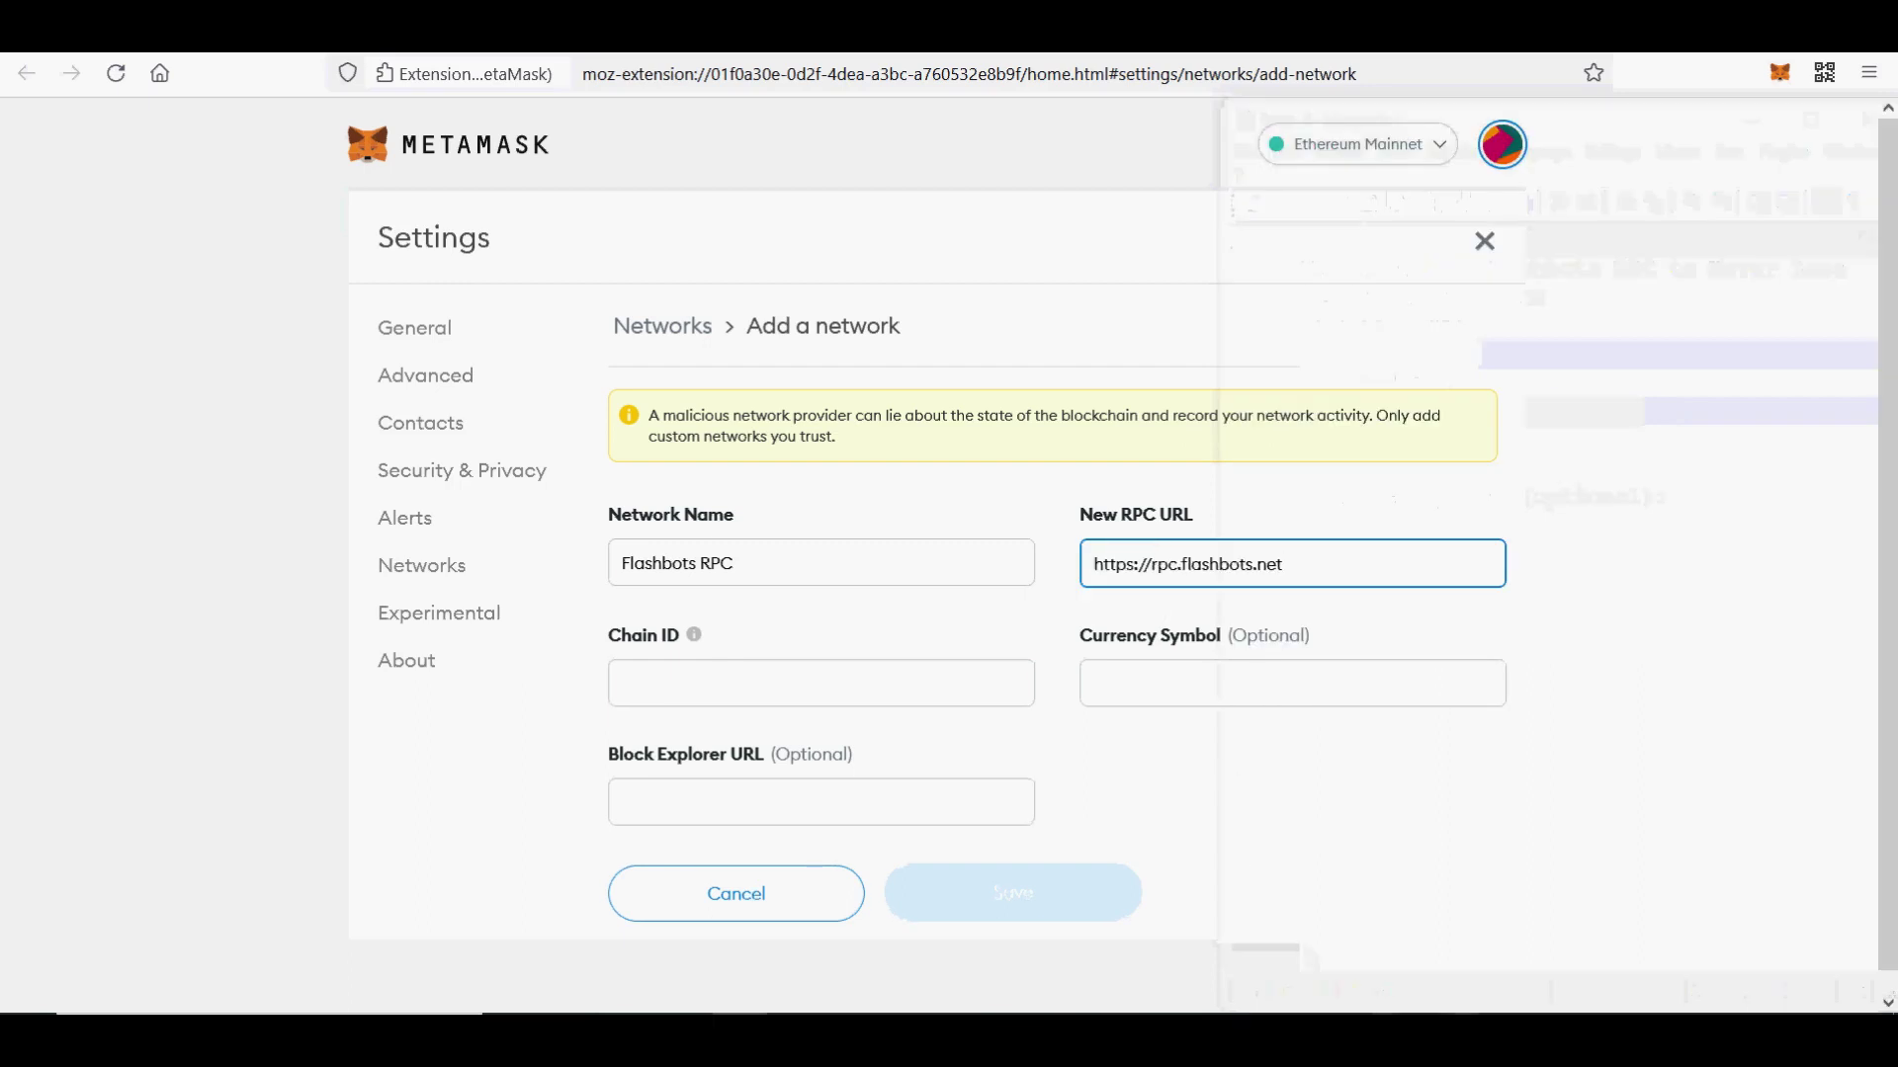
Fill in chain ID 1 and currency symbol ETH from the notes, then save the network.
{"action": "key", "text": "alt+Tab"}
{"action": "left_click_drag", "start_coordinate": [1409, 478], "coordinate": [1247, 453]}
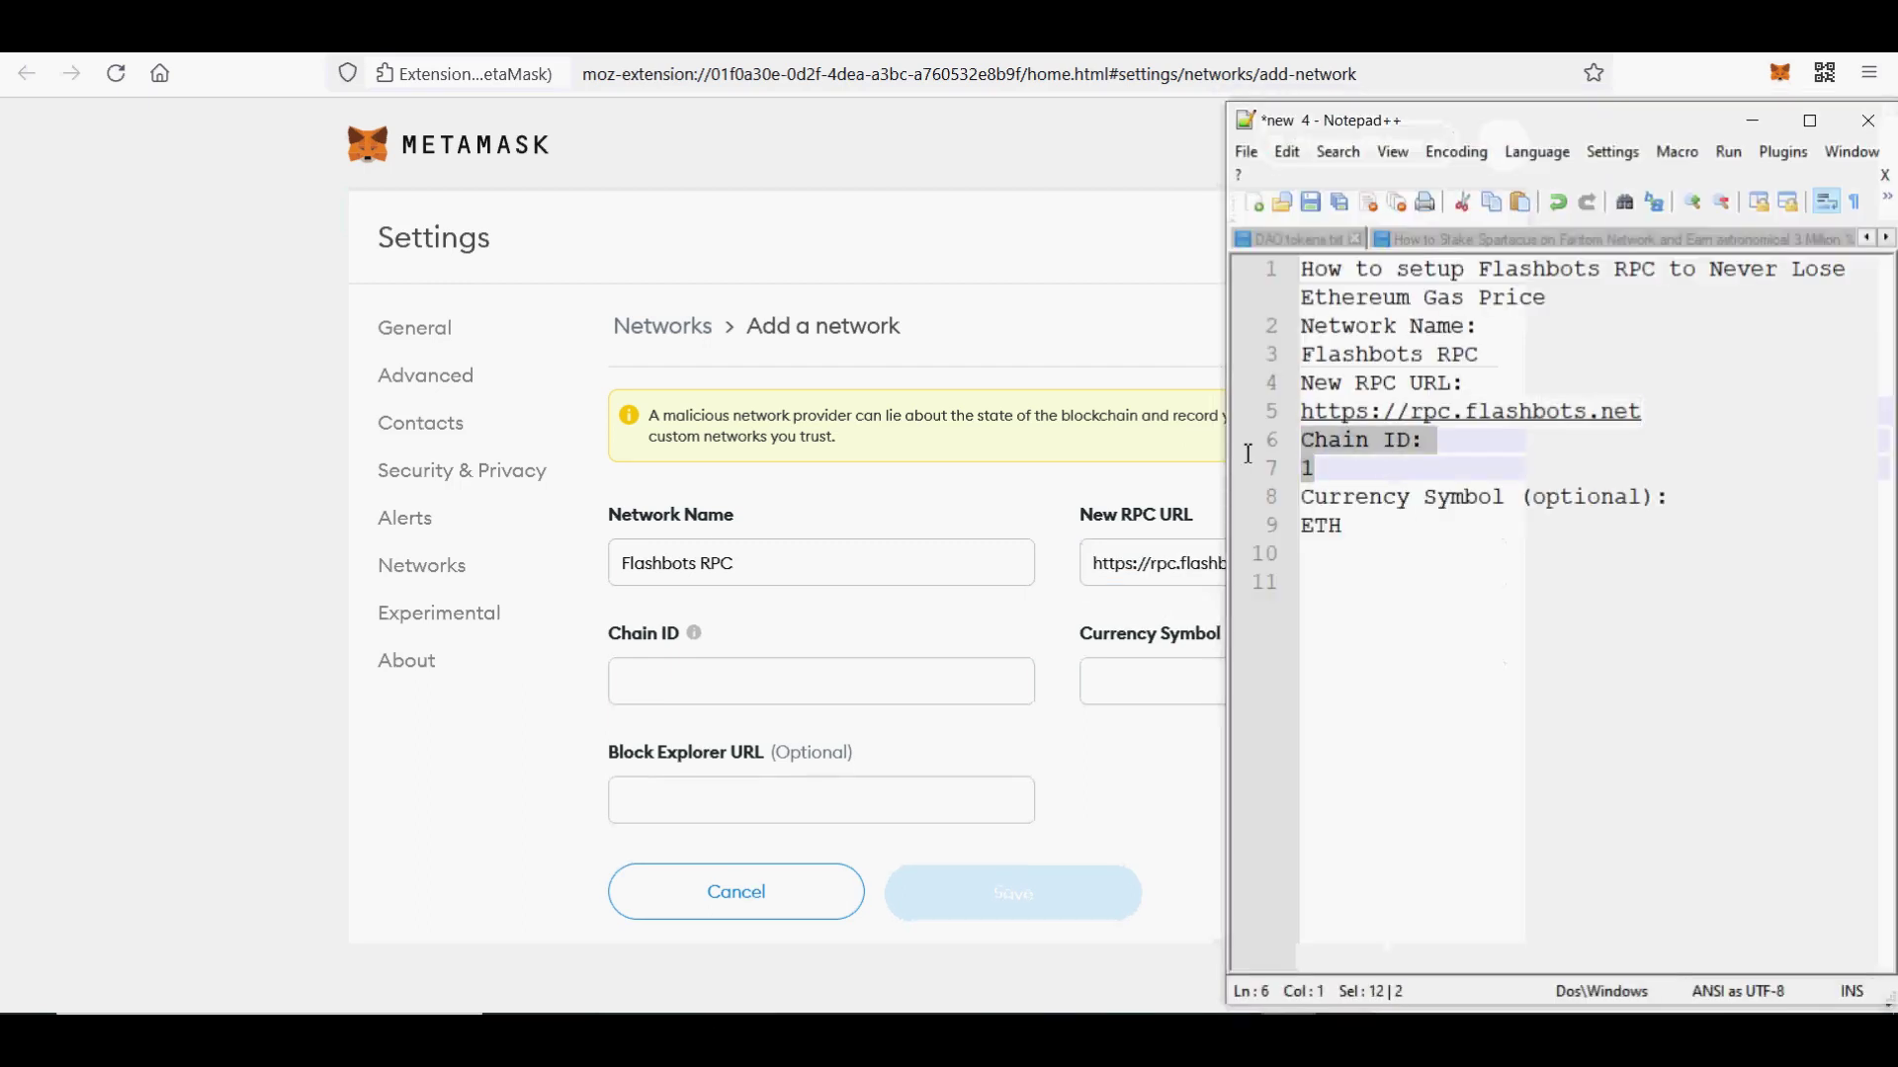
{"action": "left_click", "coordinate": [1255, 478]}
{"action": "key", "text": "ctrl+c"}
{"action": "left_click", "coordinate": [797, 675]}
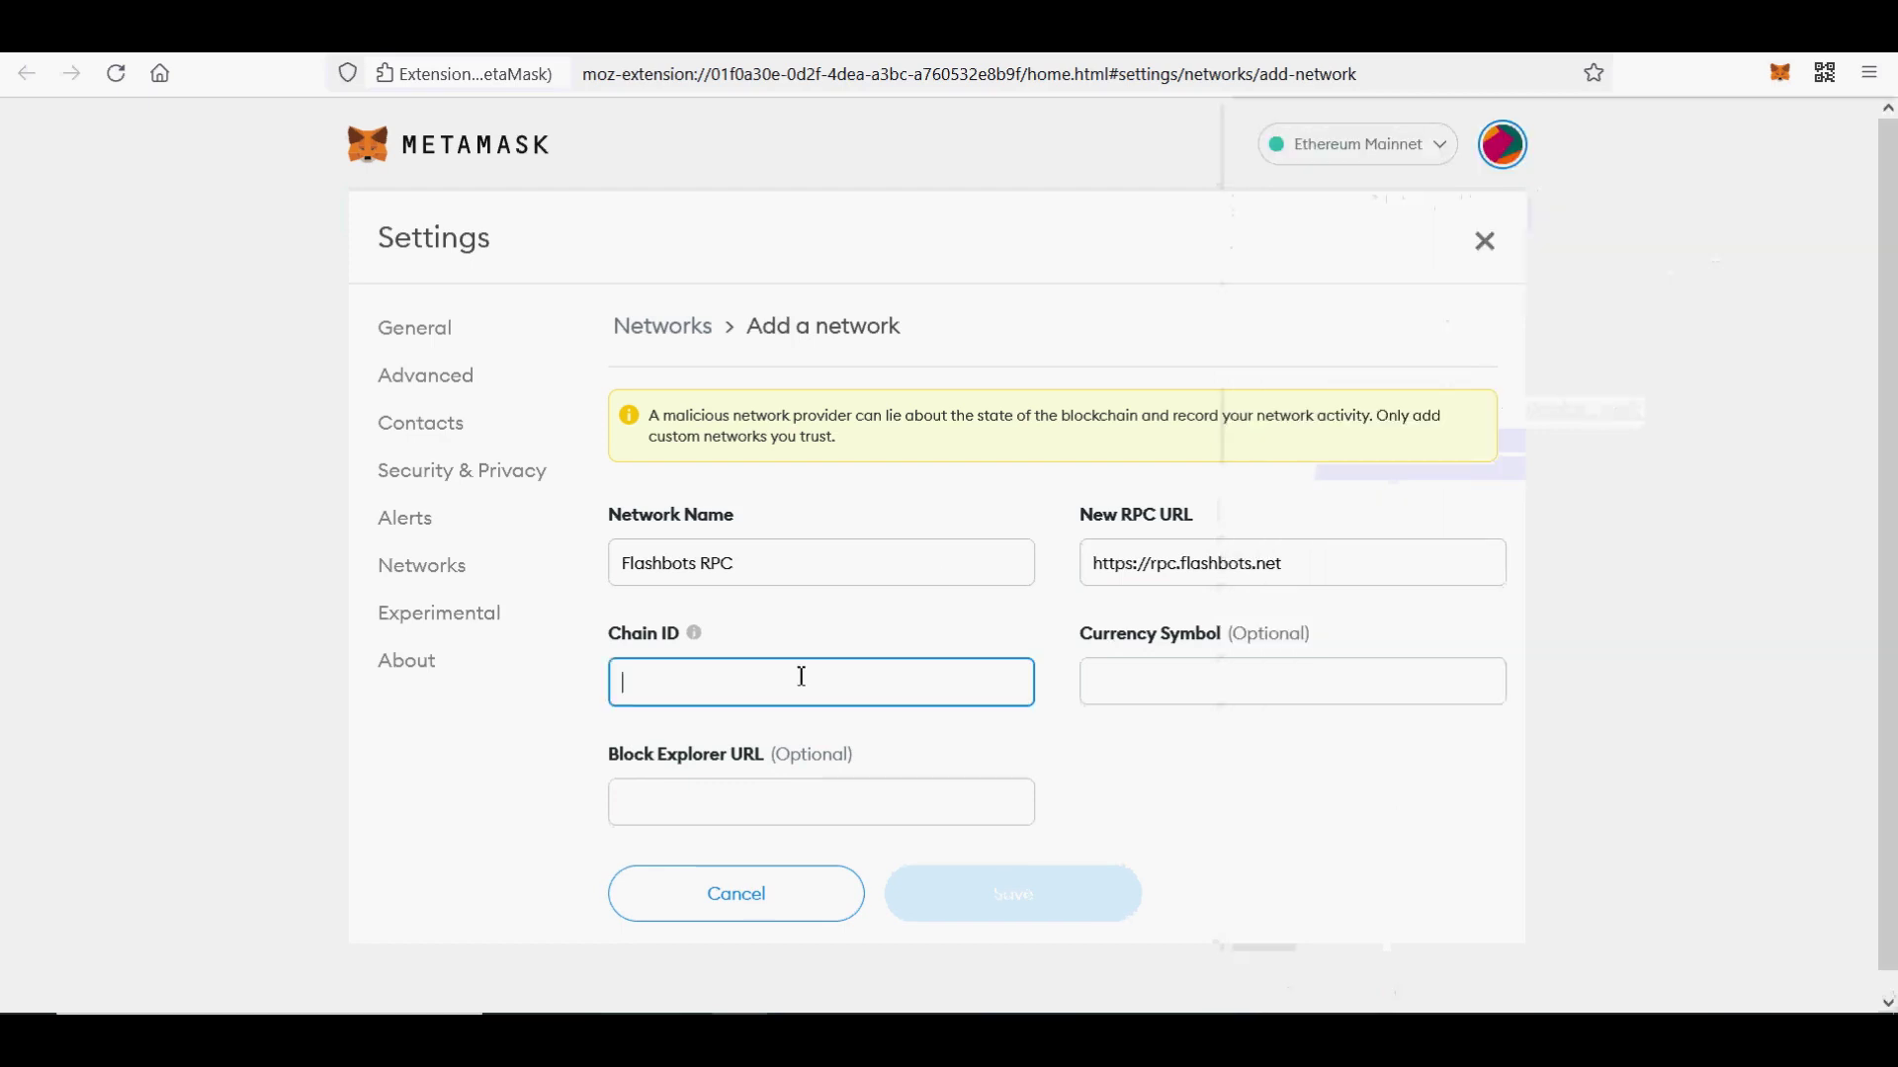
{"action": "key", "text": "ctrl+v"}
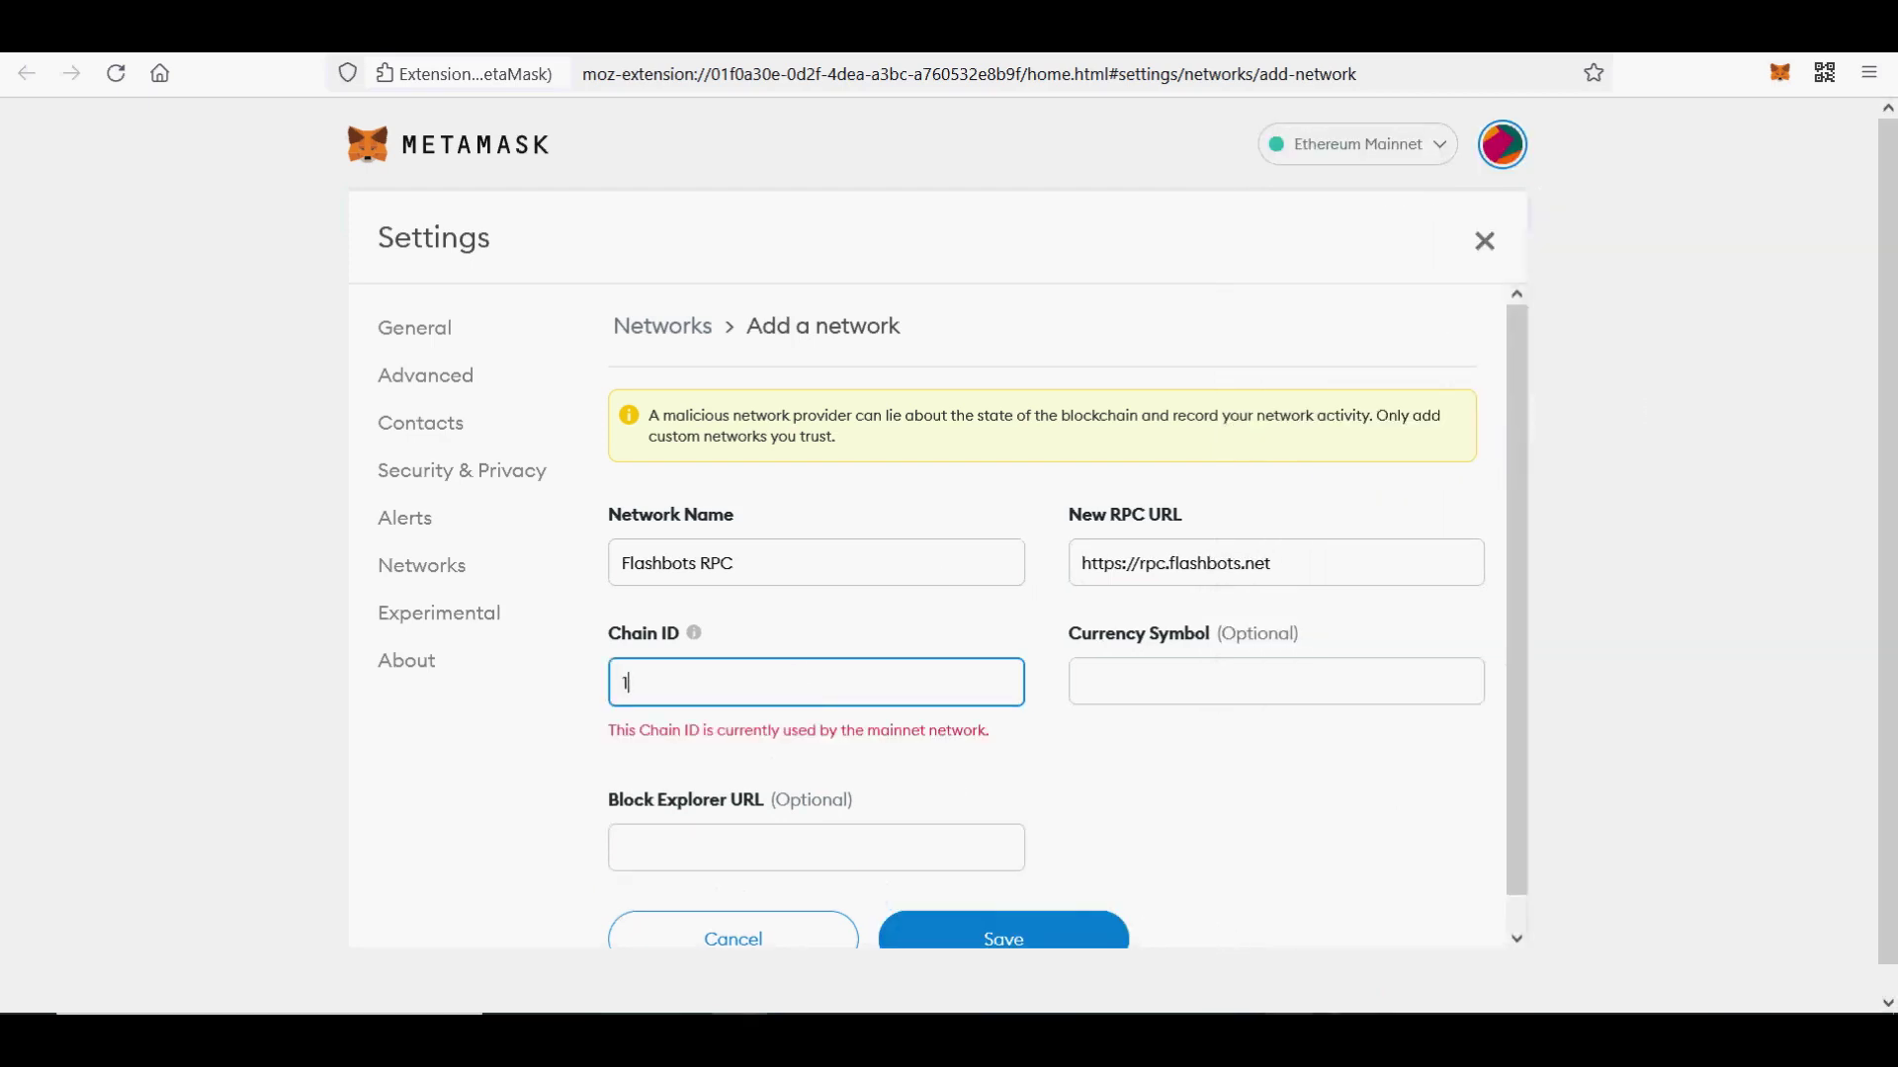
{"action": "key", "text": "alt+Tab"}
{"action": "left_click_drag", "start_coordinate": [1342, 525], "coordinate": [1253, 520]}
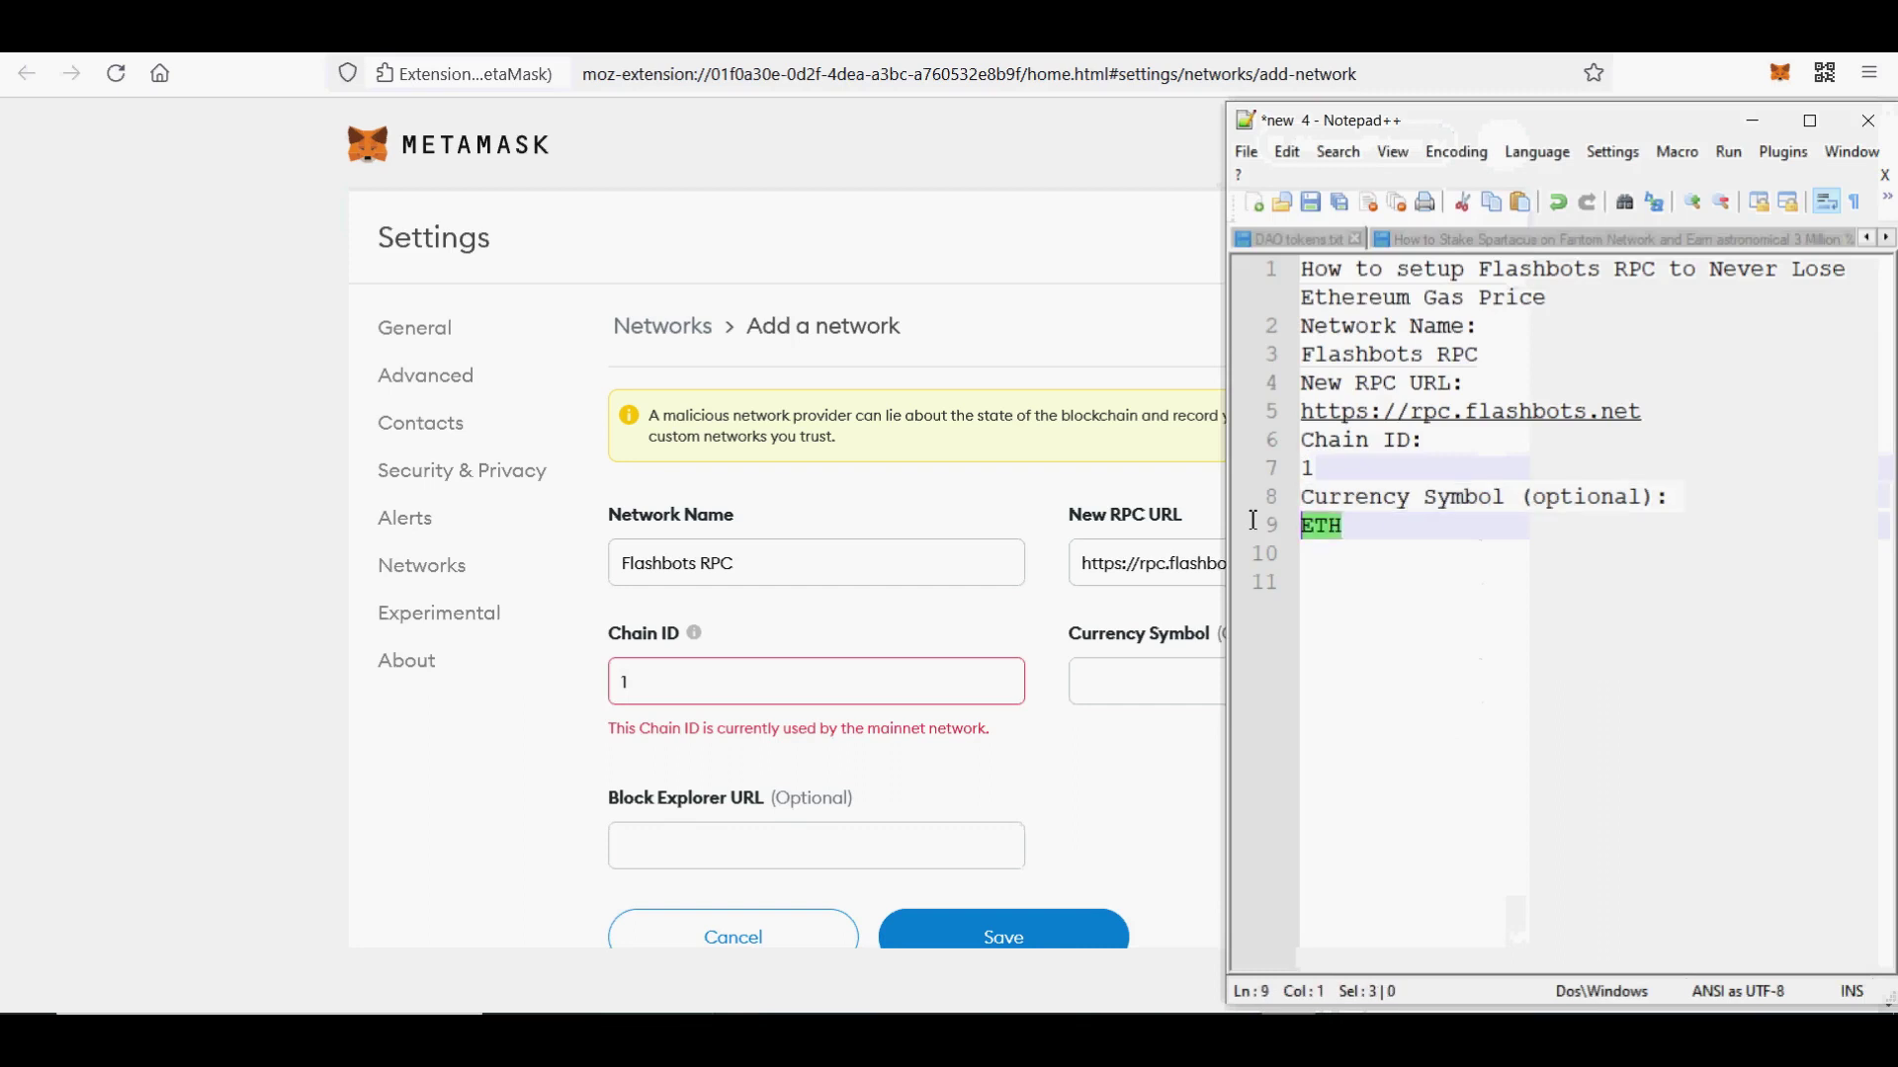
{"action": "left_click", "coordinate": [1126, 679]}
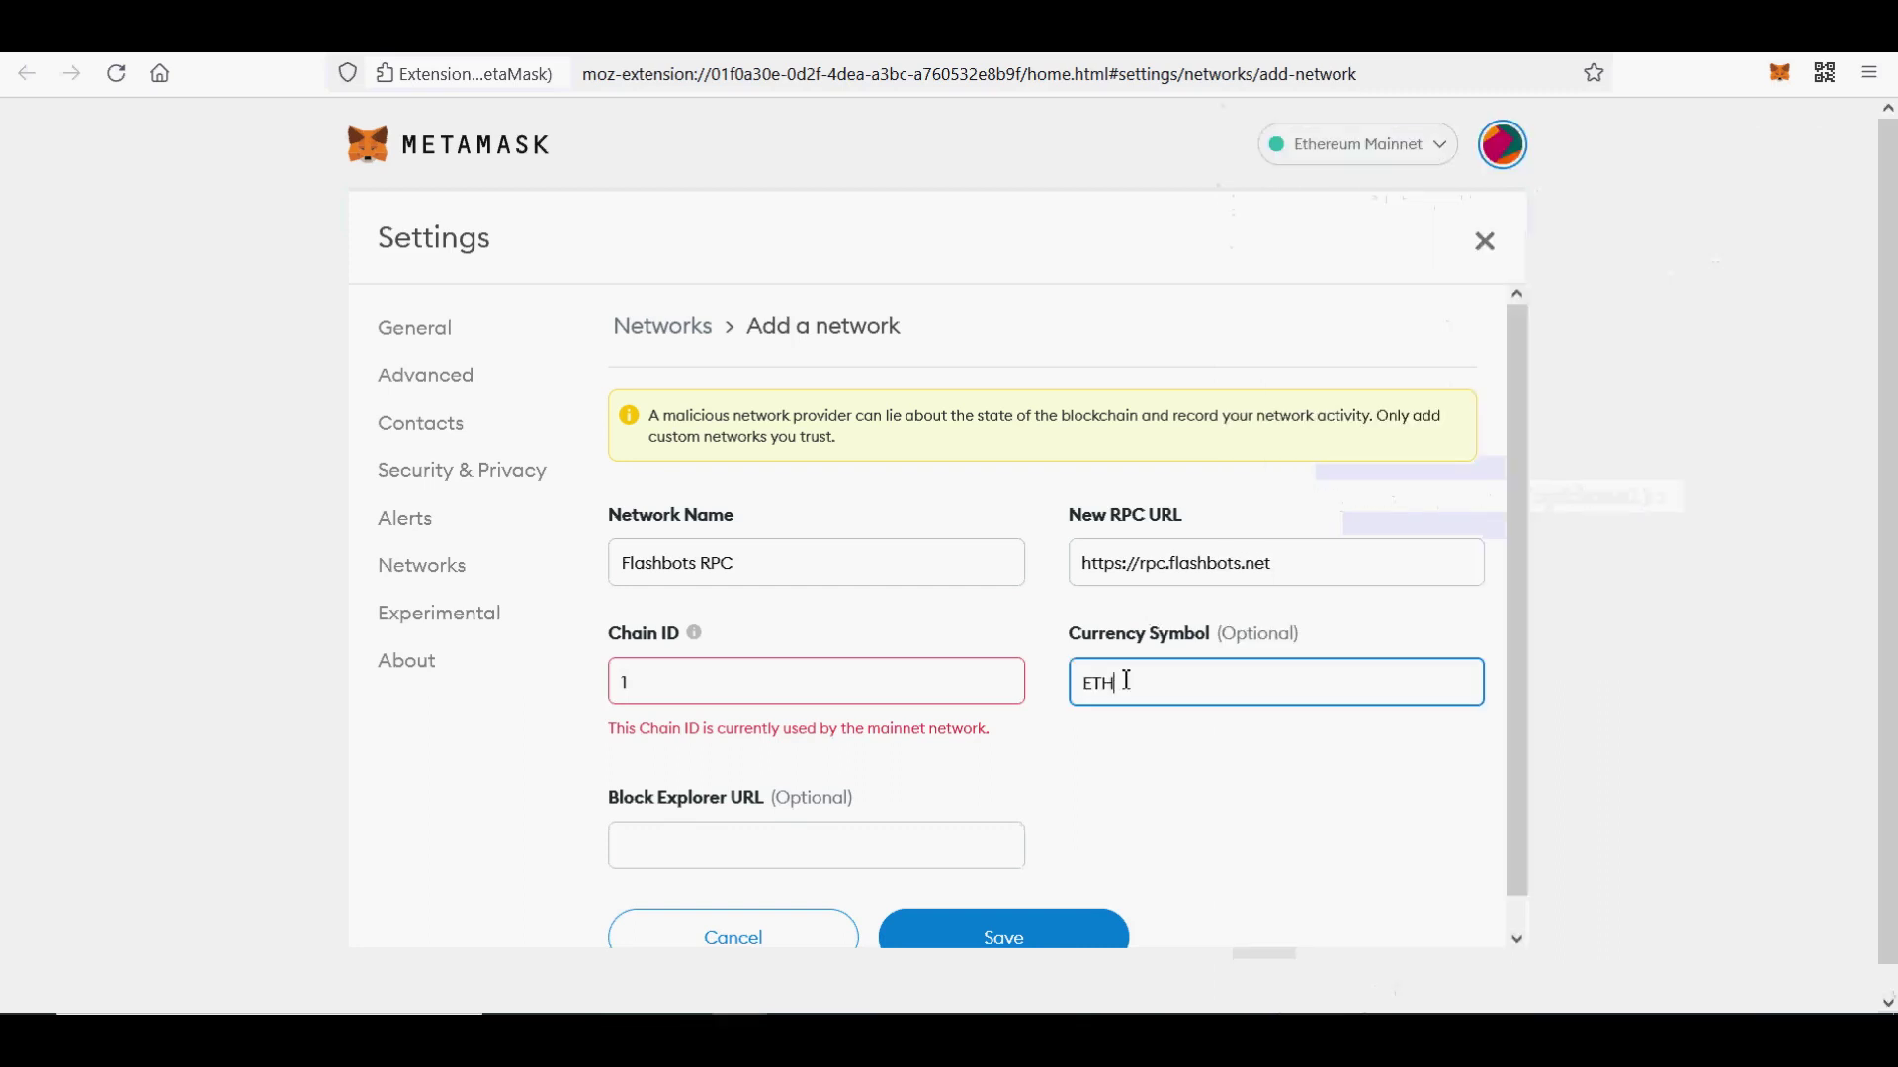
{"action": "scroll", "coordinate": [1145, 709], "scroll_direction": "down", "scroll_amount": 1}
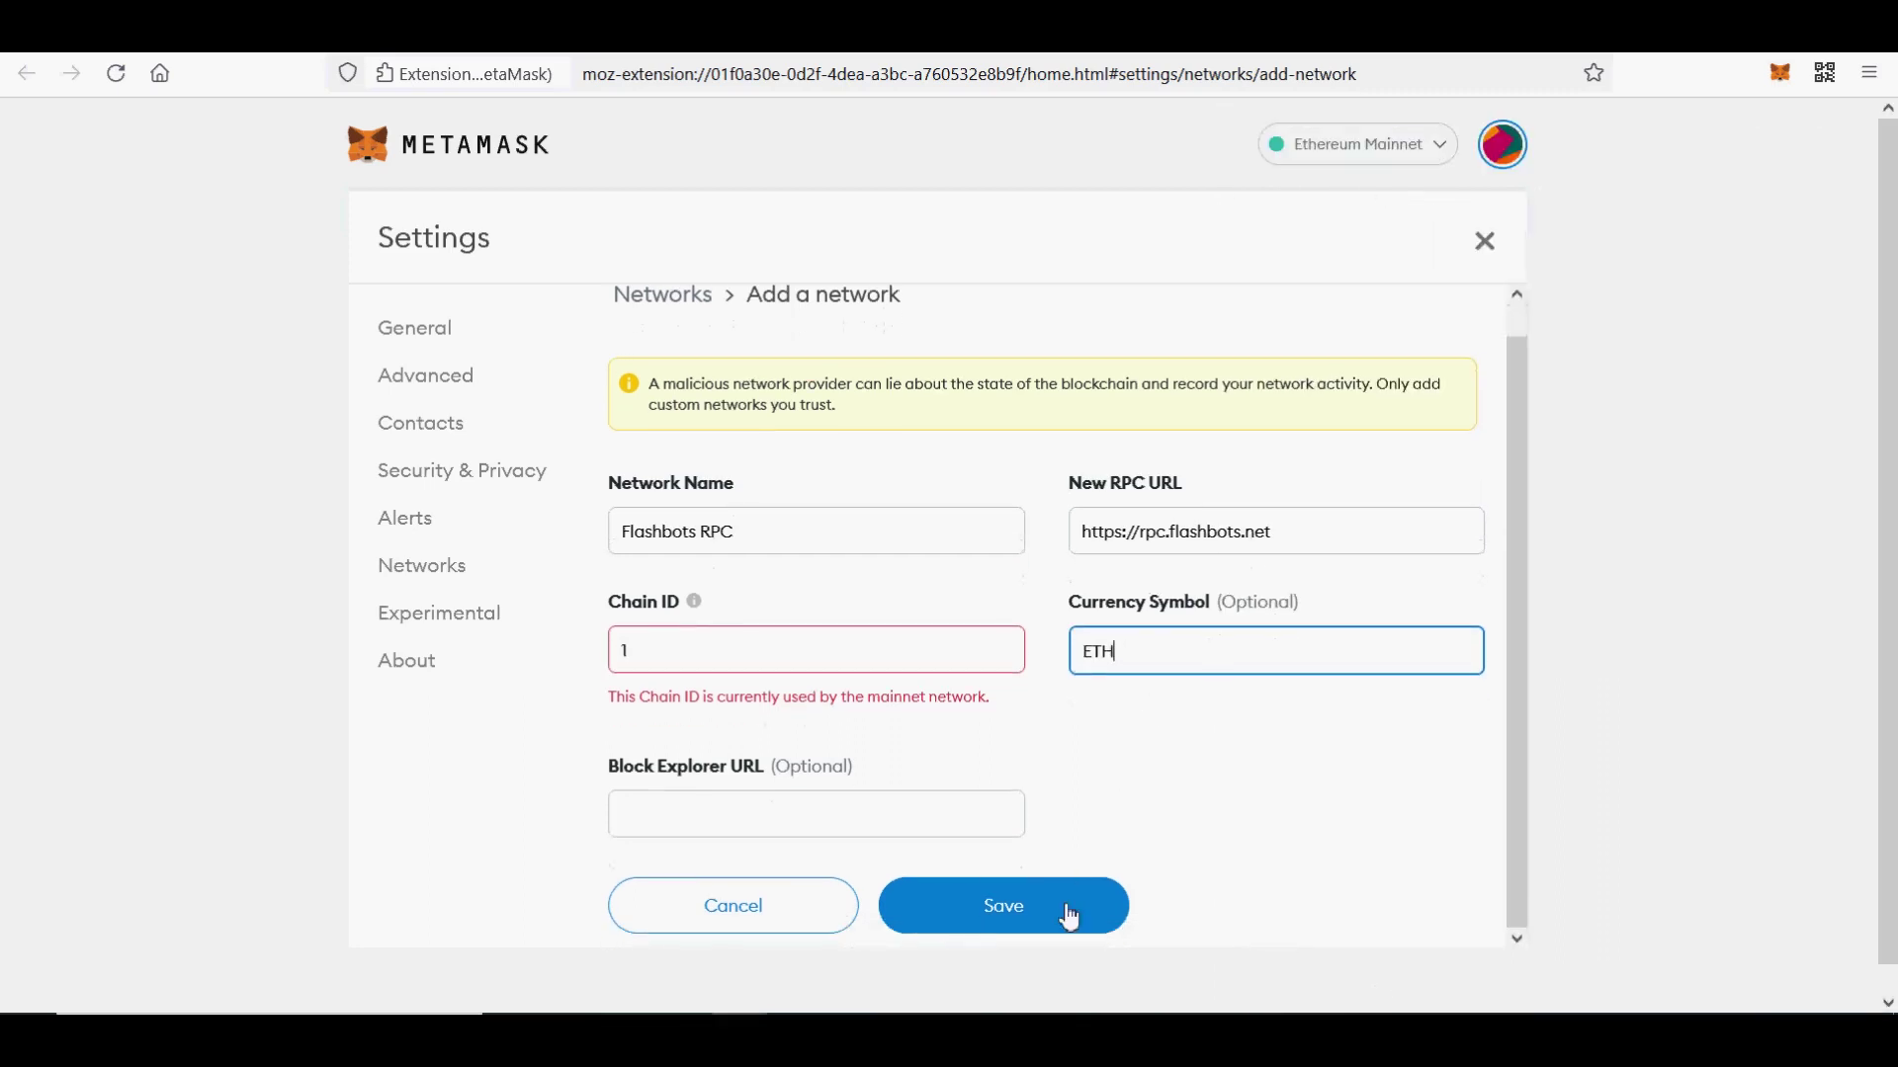
{"action": "left_click", "coordinate": [1041, 926]}
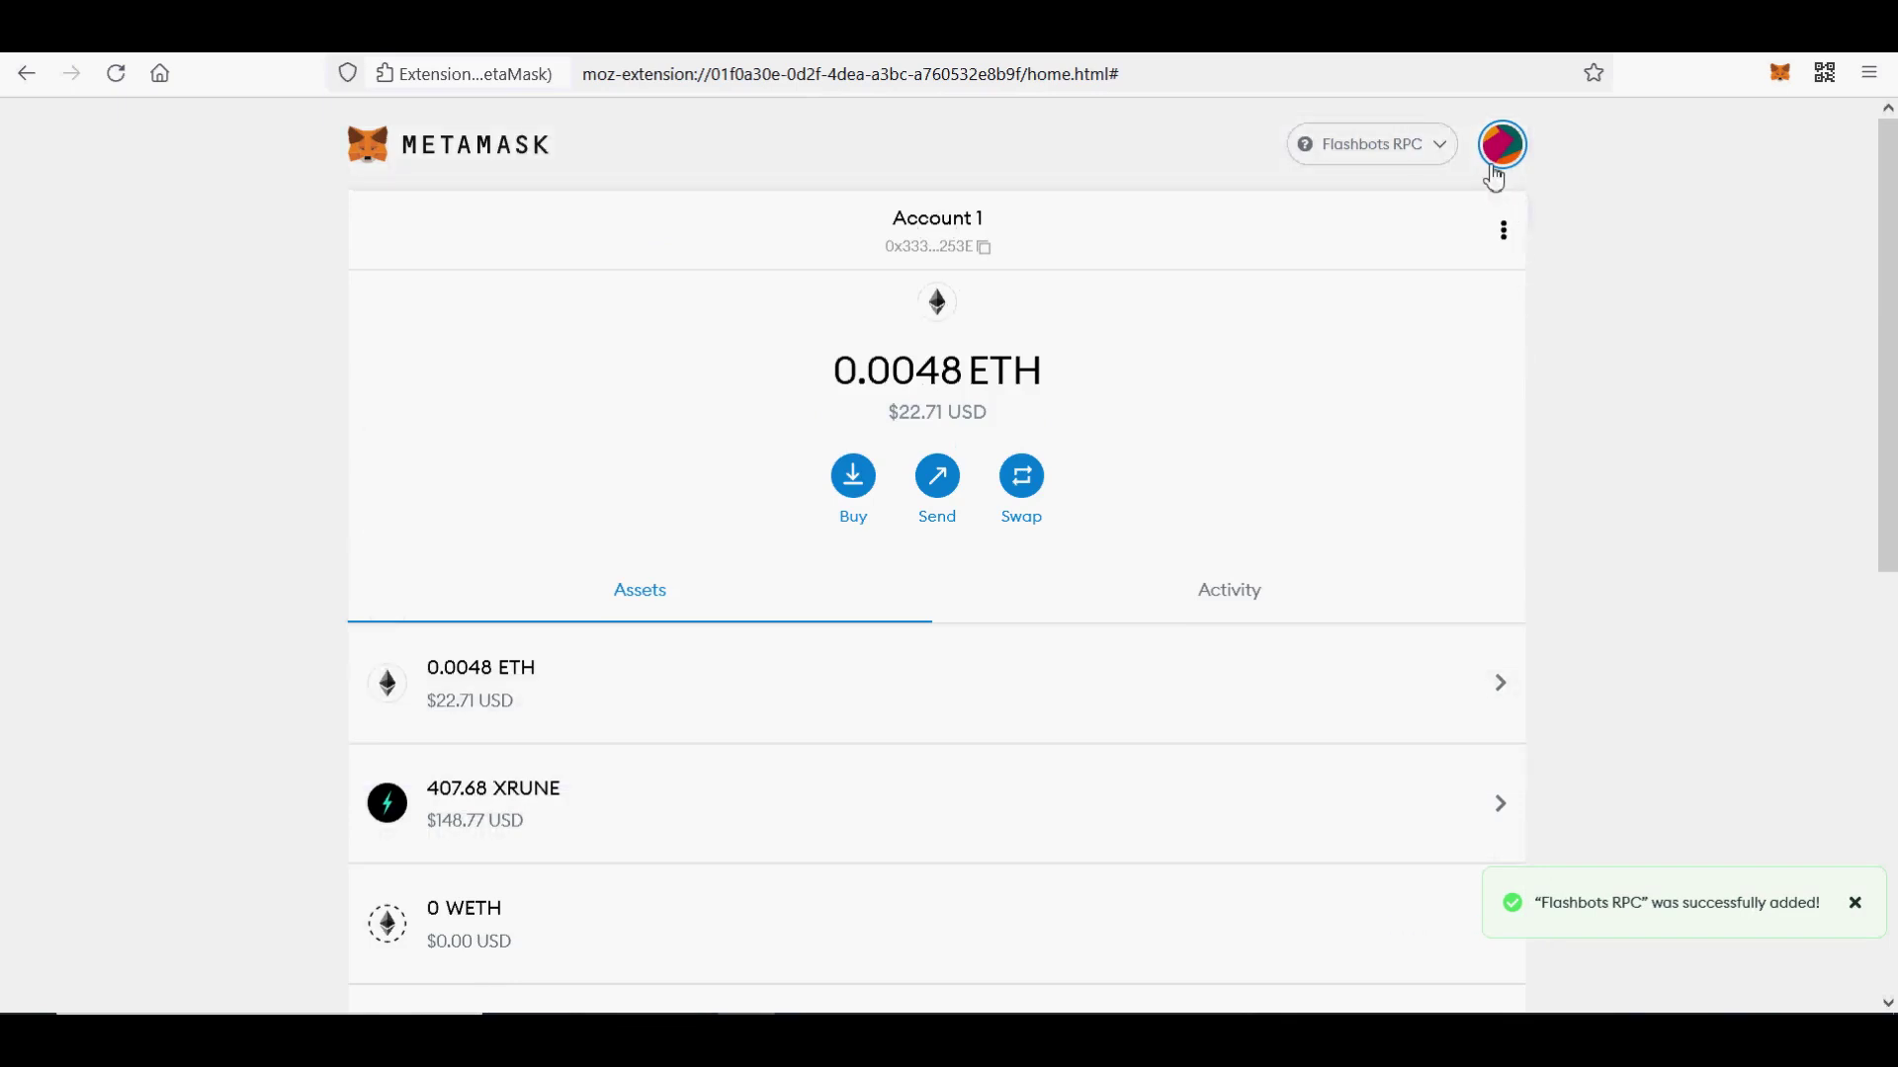
Check the network list, then review the Flashbots RPC entry under Settings > Networks.
{"action": "left_click", "coordinate": [1433, 159]}
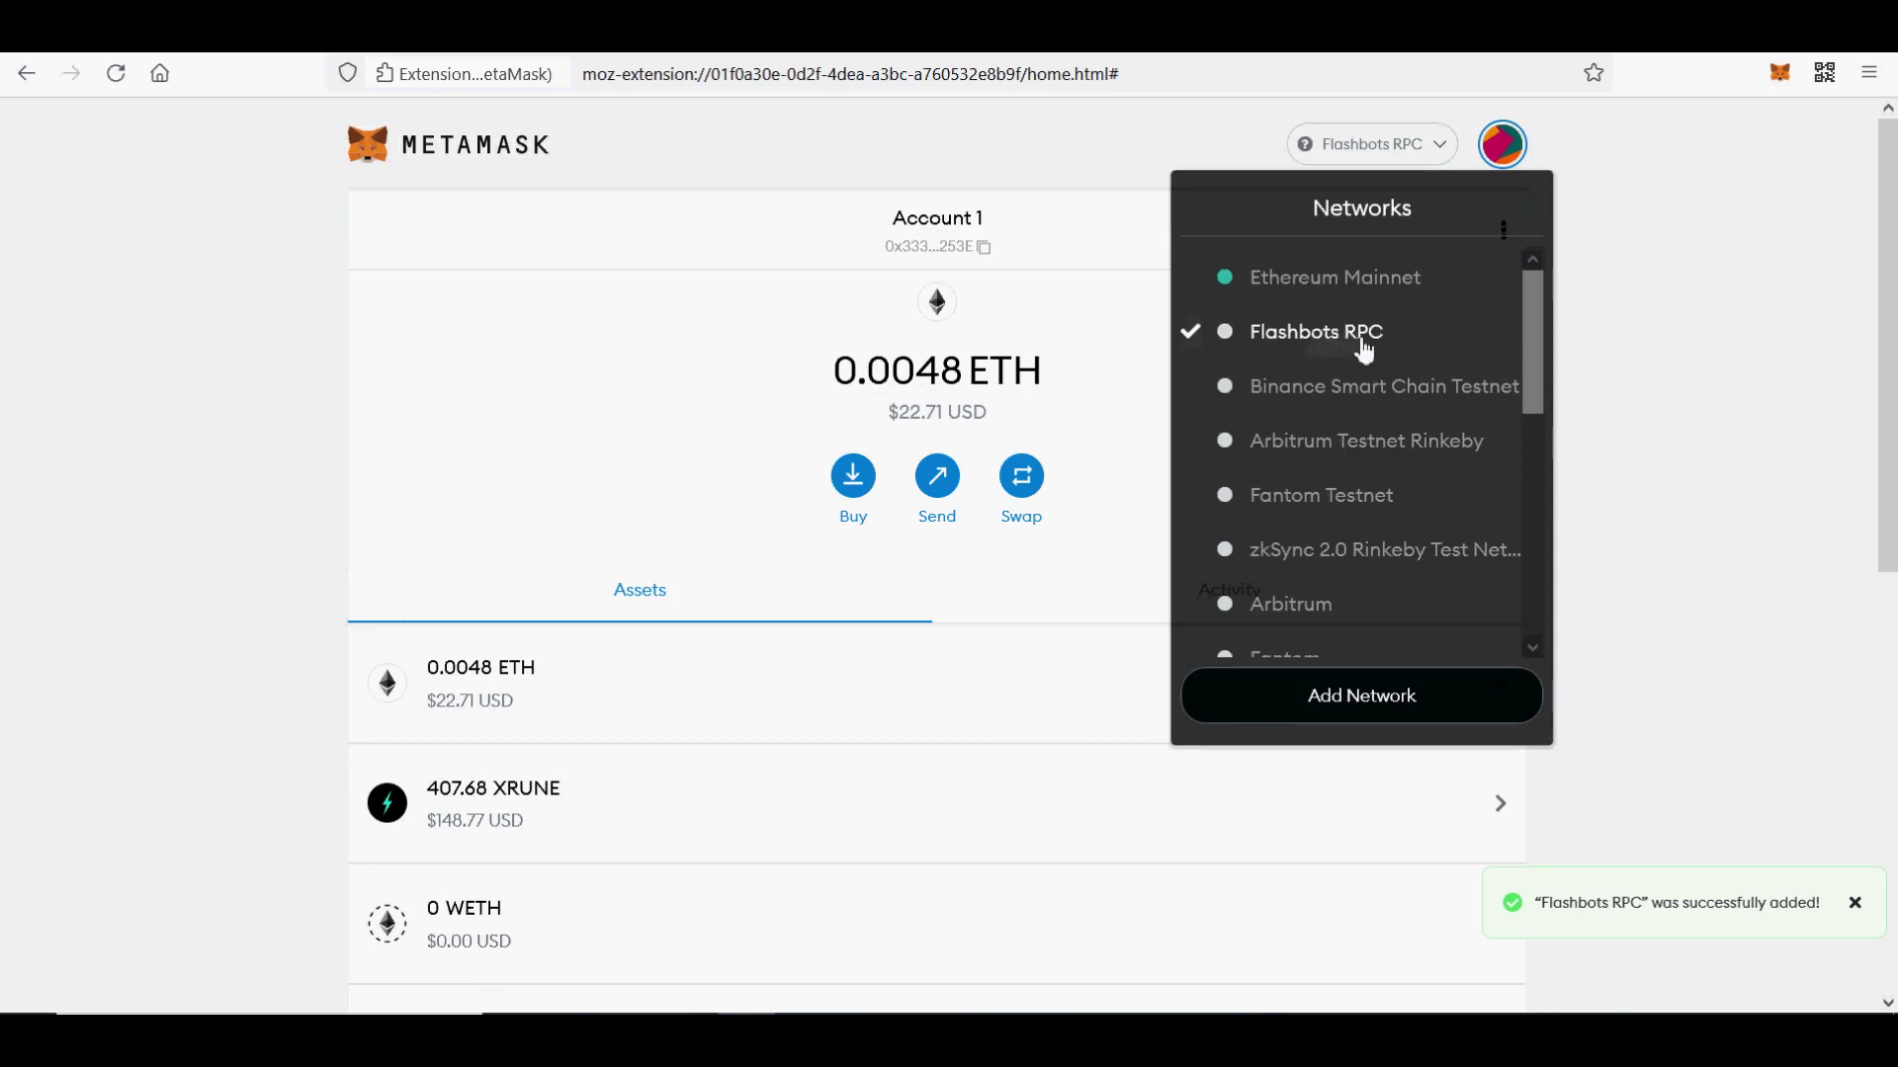
{"action": "left_click", "coordinate": [1513, 164]}
{"action": "left_click", "coordinate": [1513, 164]}
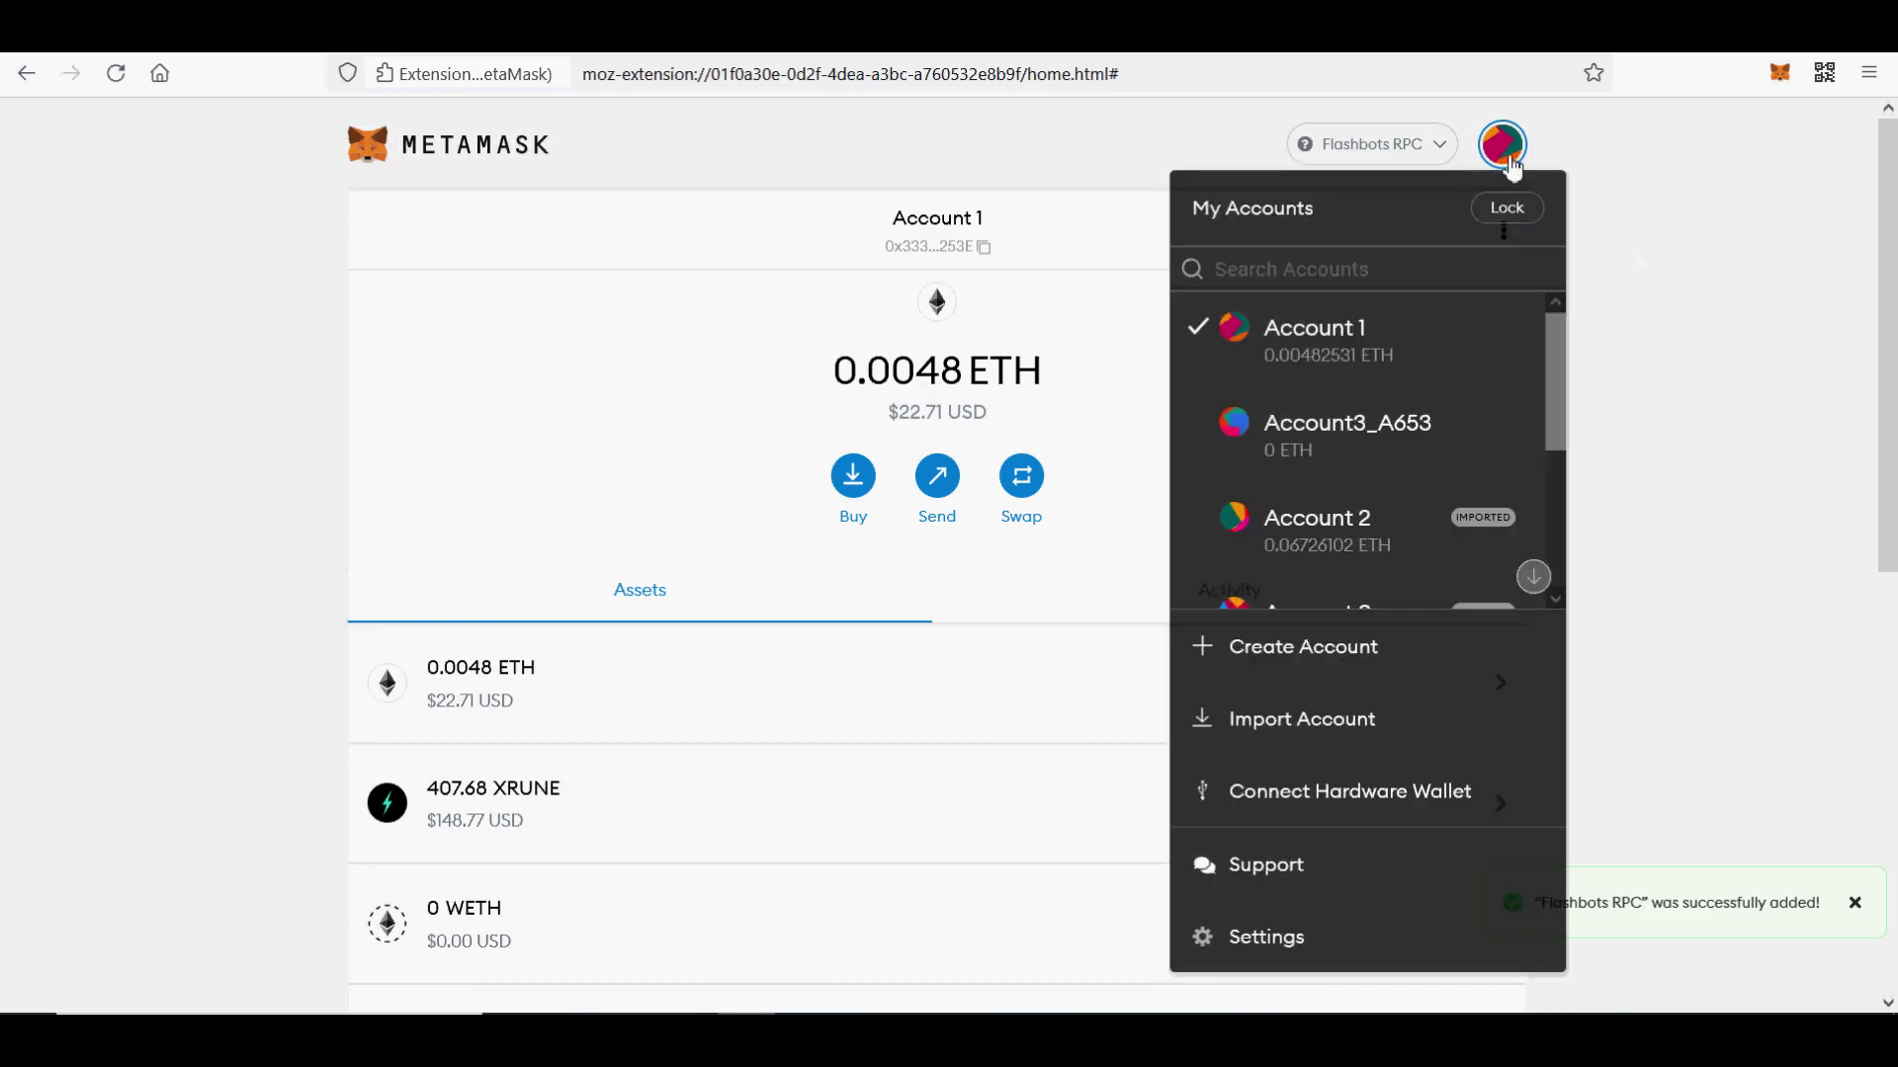
{"action": "left_click", "coordinate": [1321, 964]}
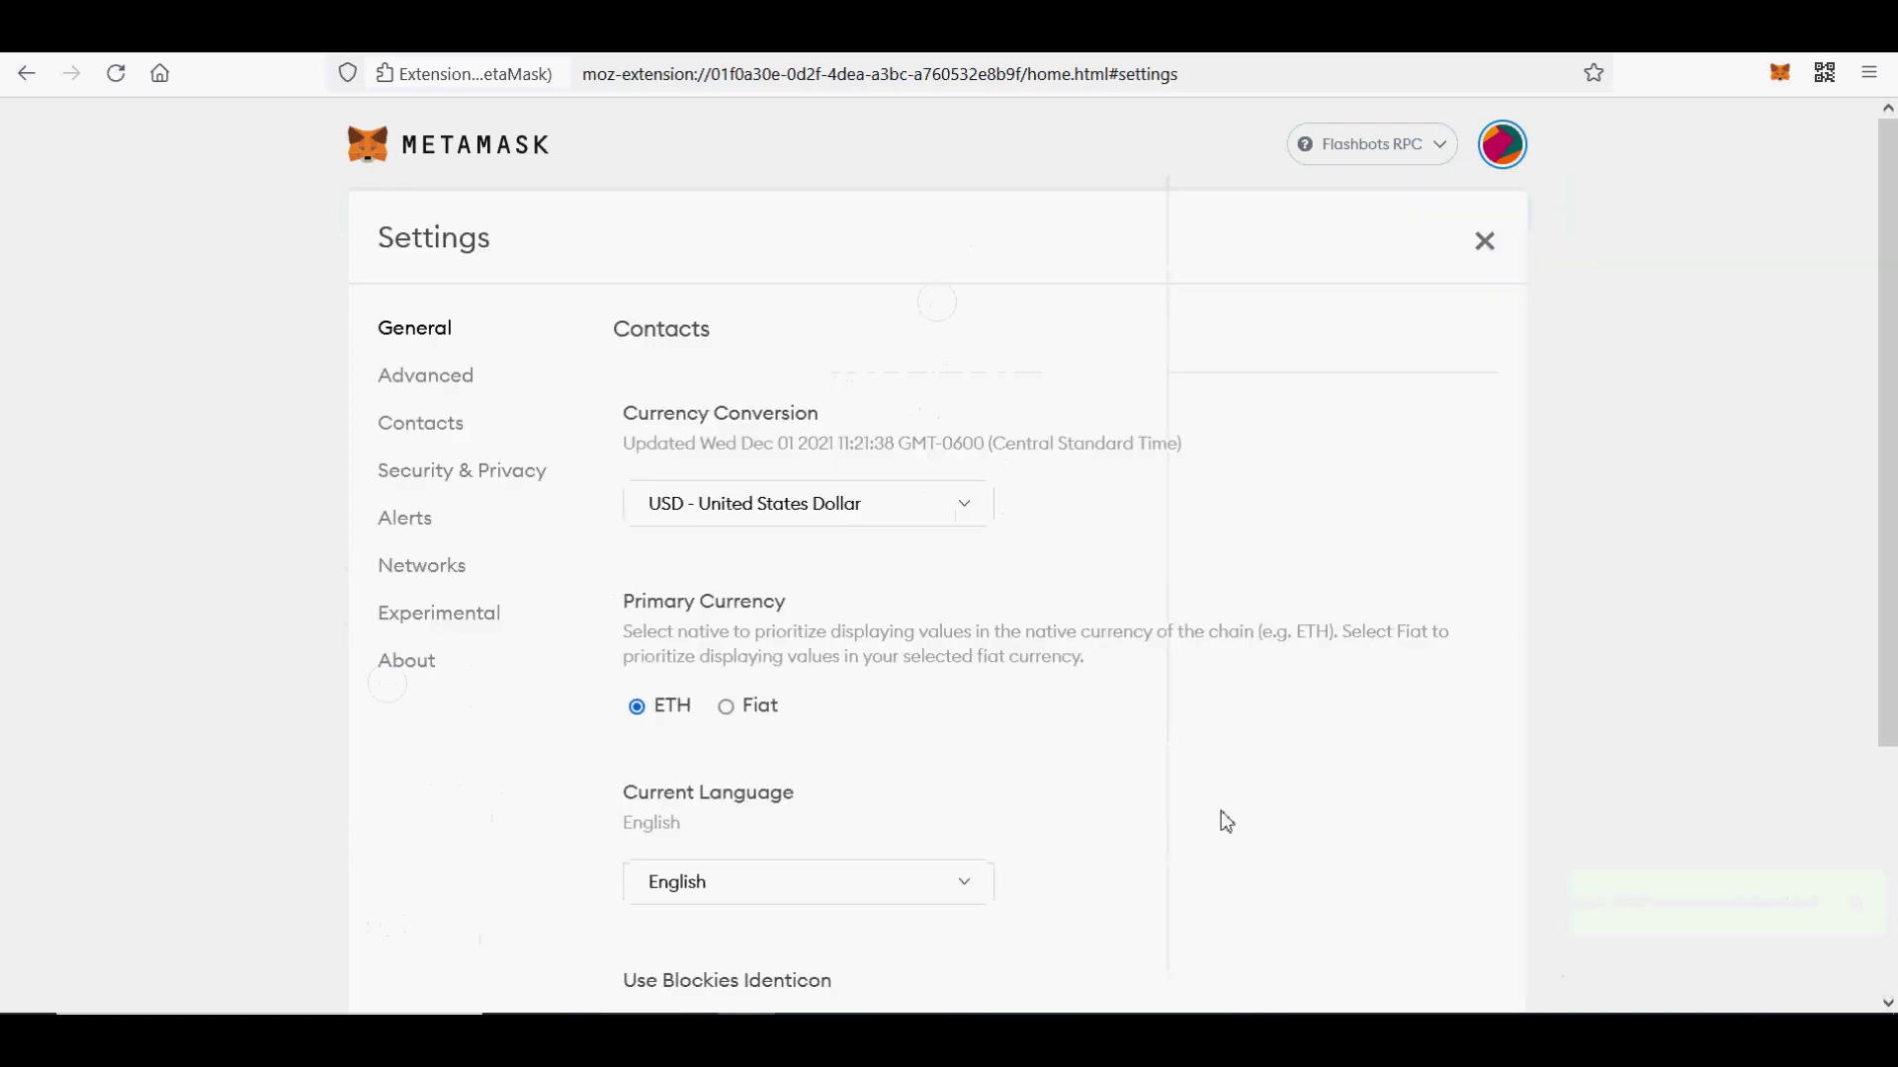
{"action": "left_click", "coordinate": [442, 573]}
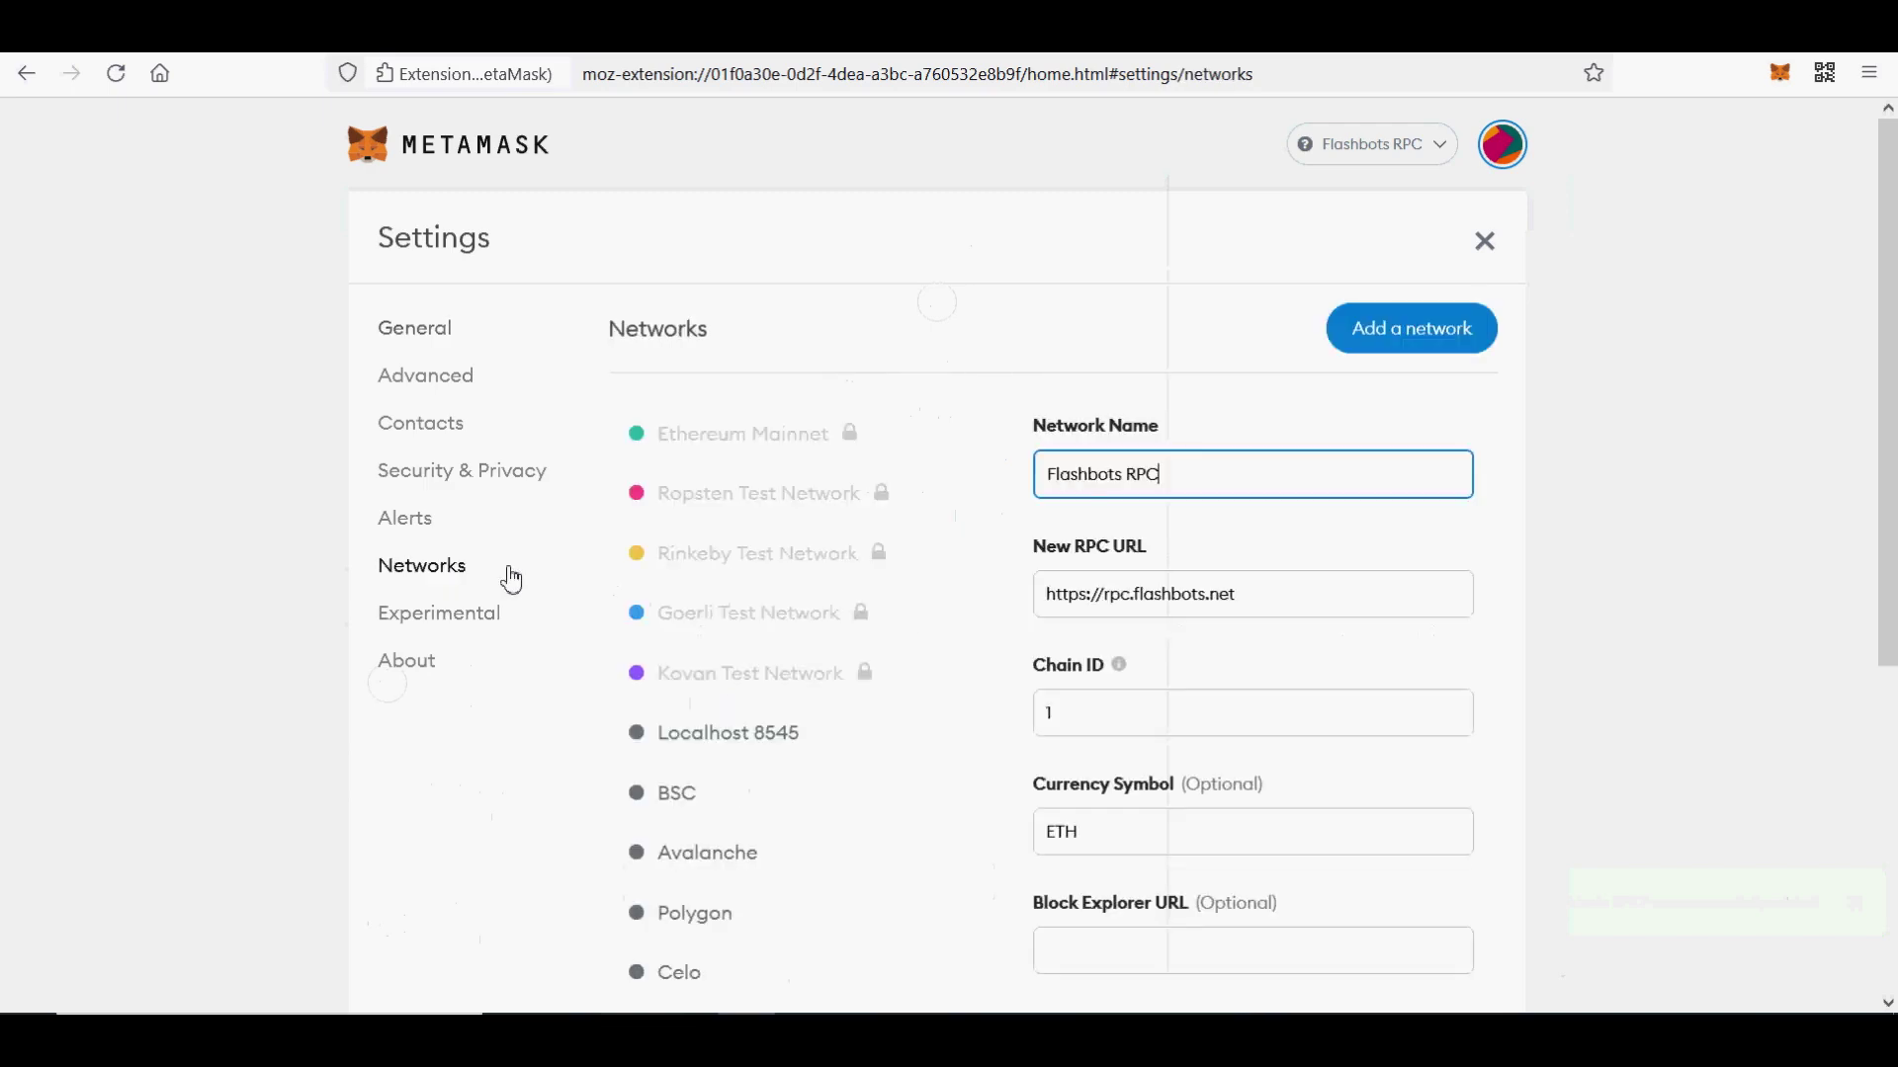
{"action": "scroll", "coordinate": [1478, 775], "scroll_direction": "down", "scroll_amount": 4}
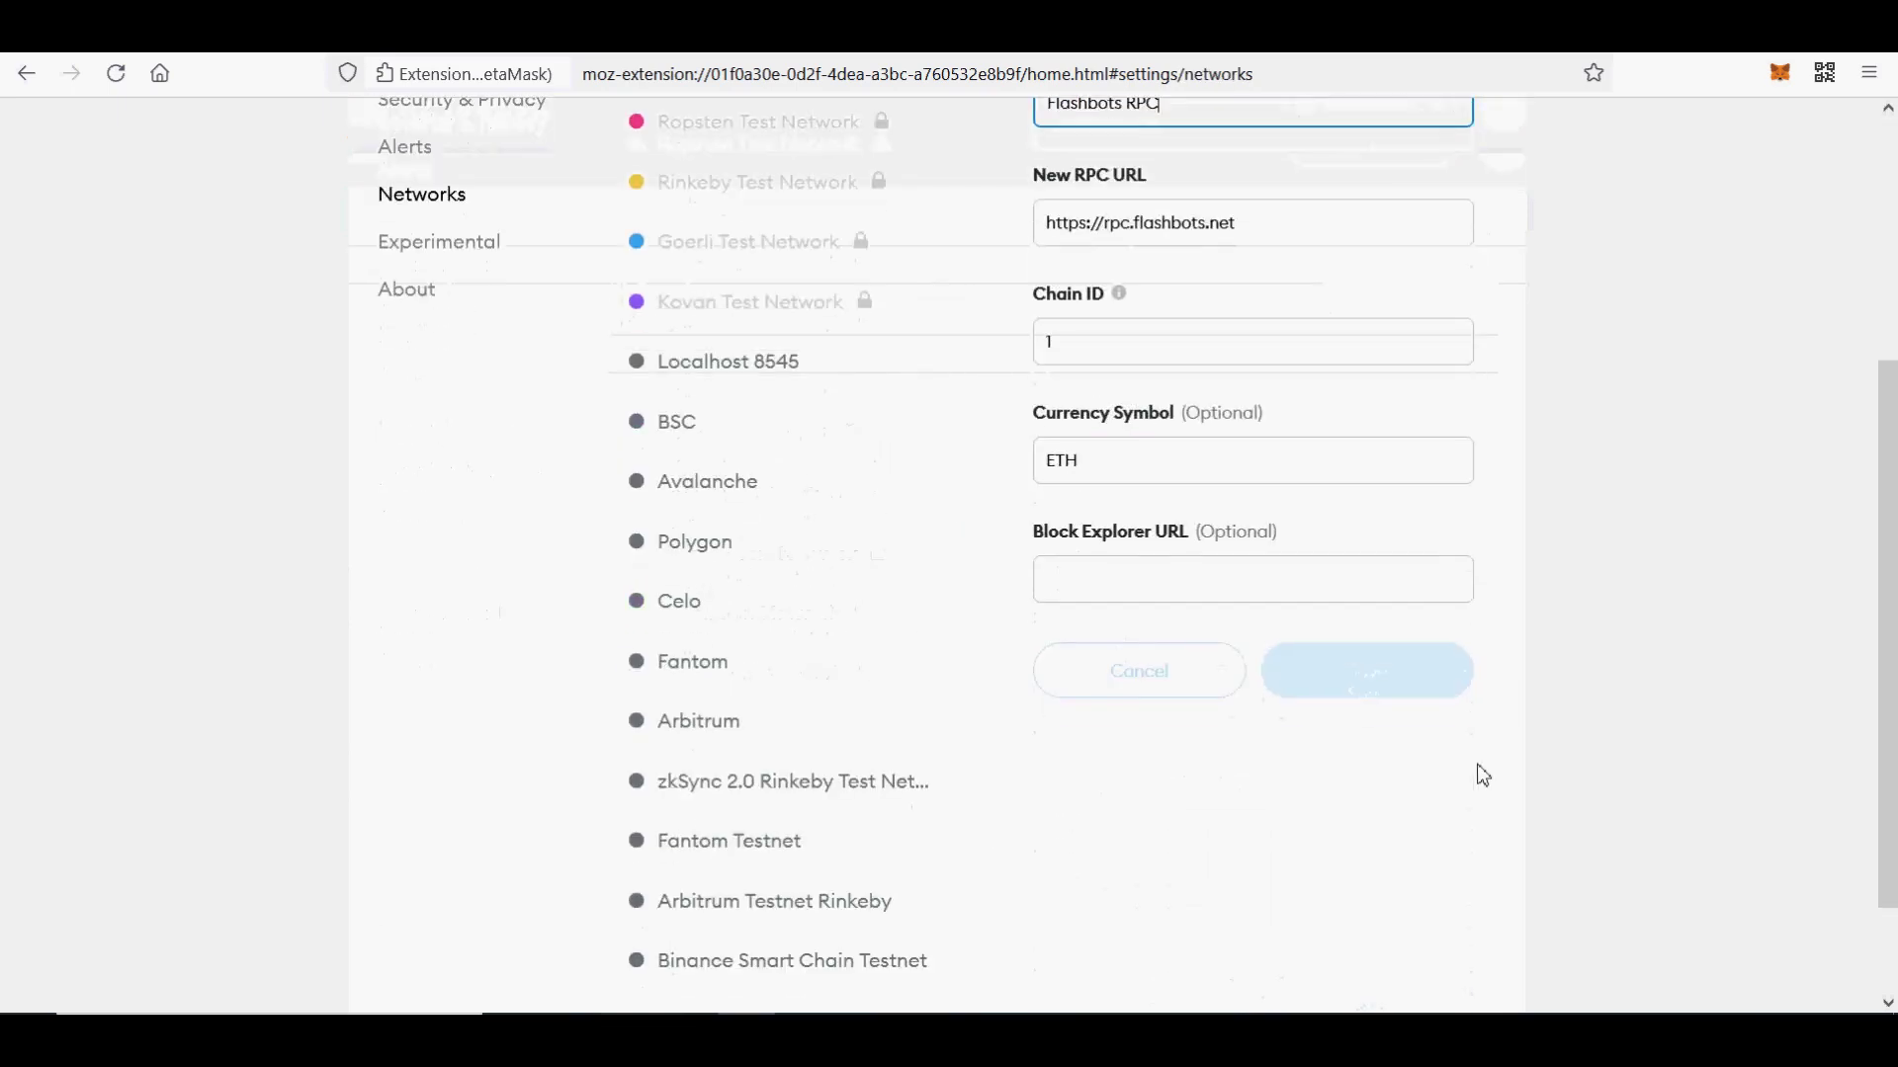
{"action": "scroll", "coordinate": [1483, 775], "scroll_direction": "up", "scroll_amount": 4}
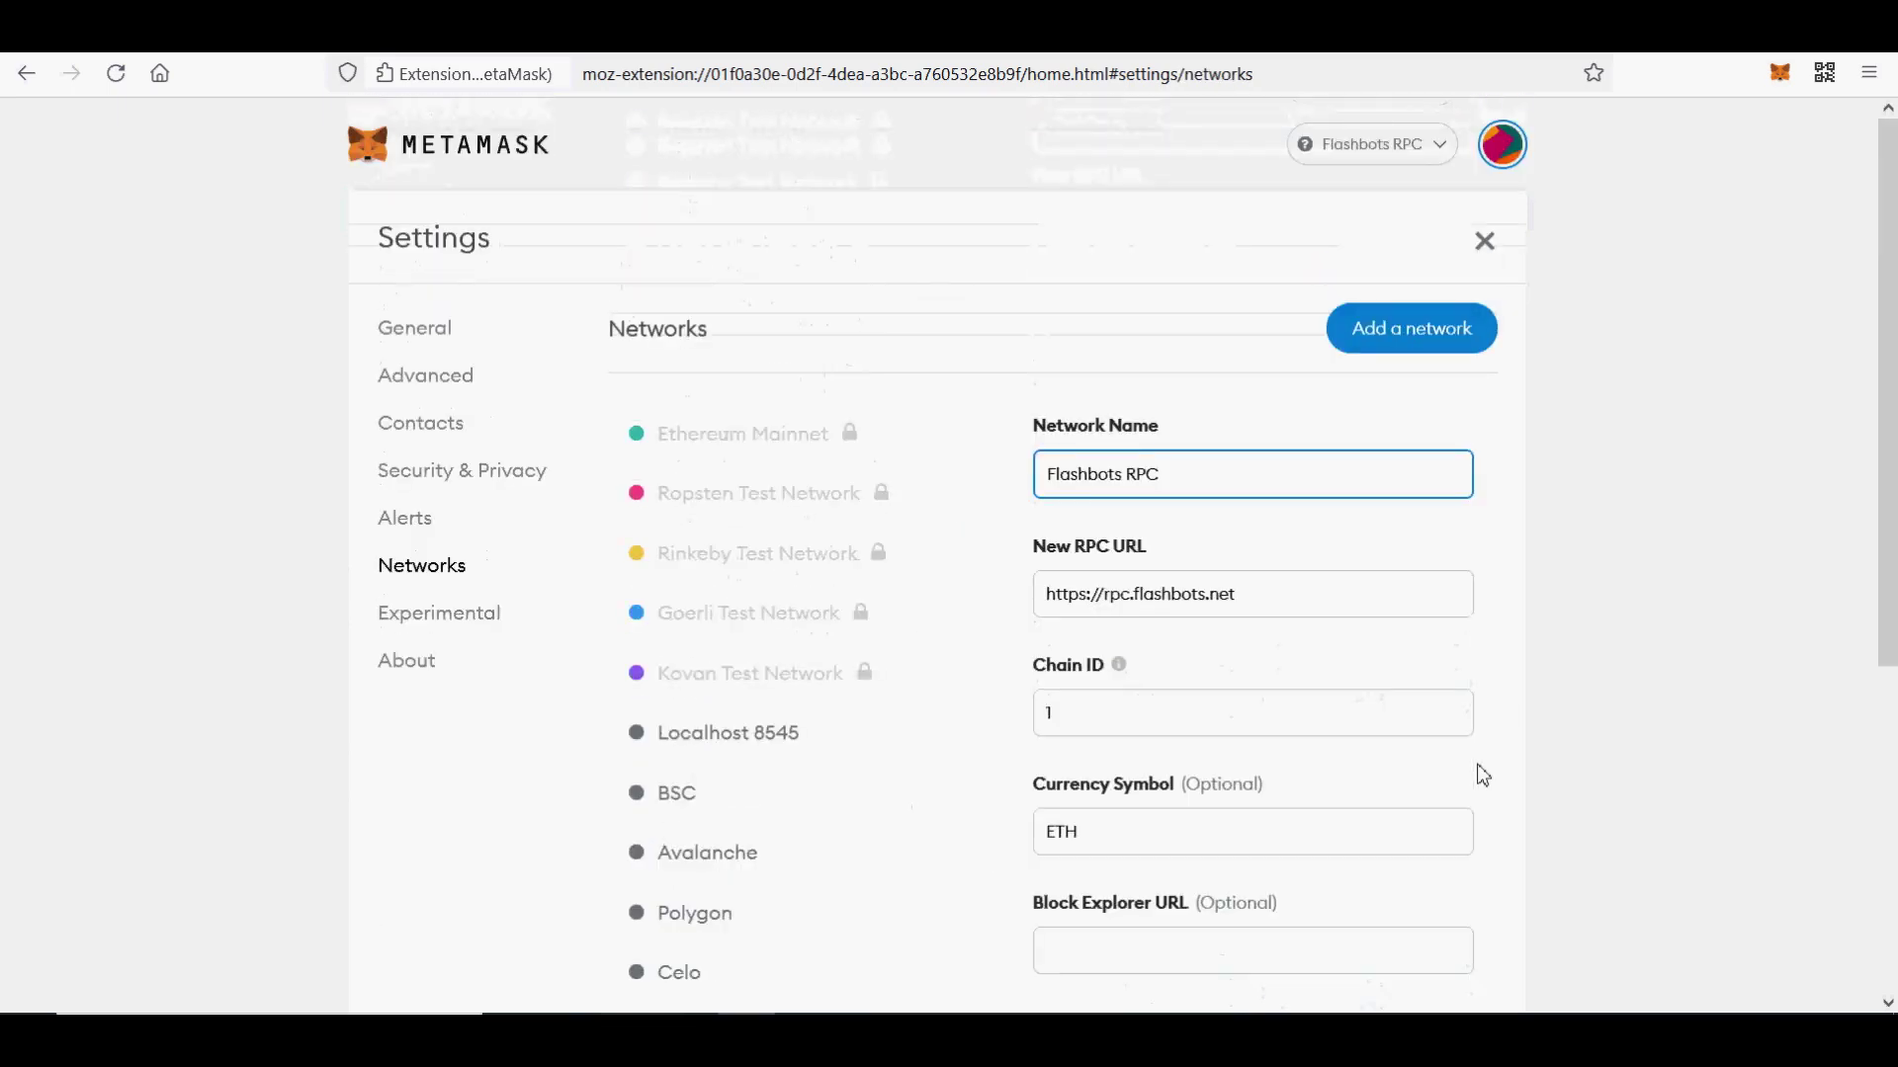
{"action": "scroll", "coordinate": [1444, 869], "scroll_direction": "down", "scroll_amount": 4}
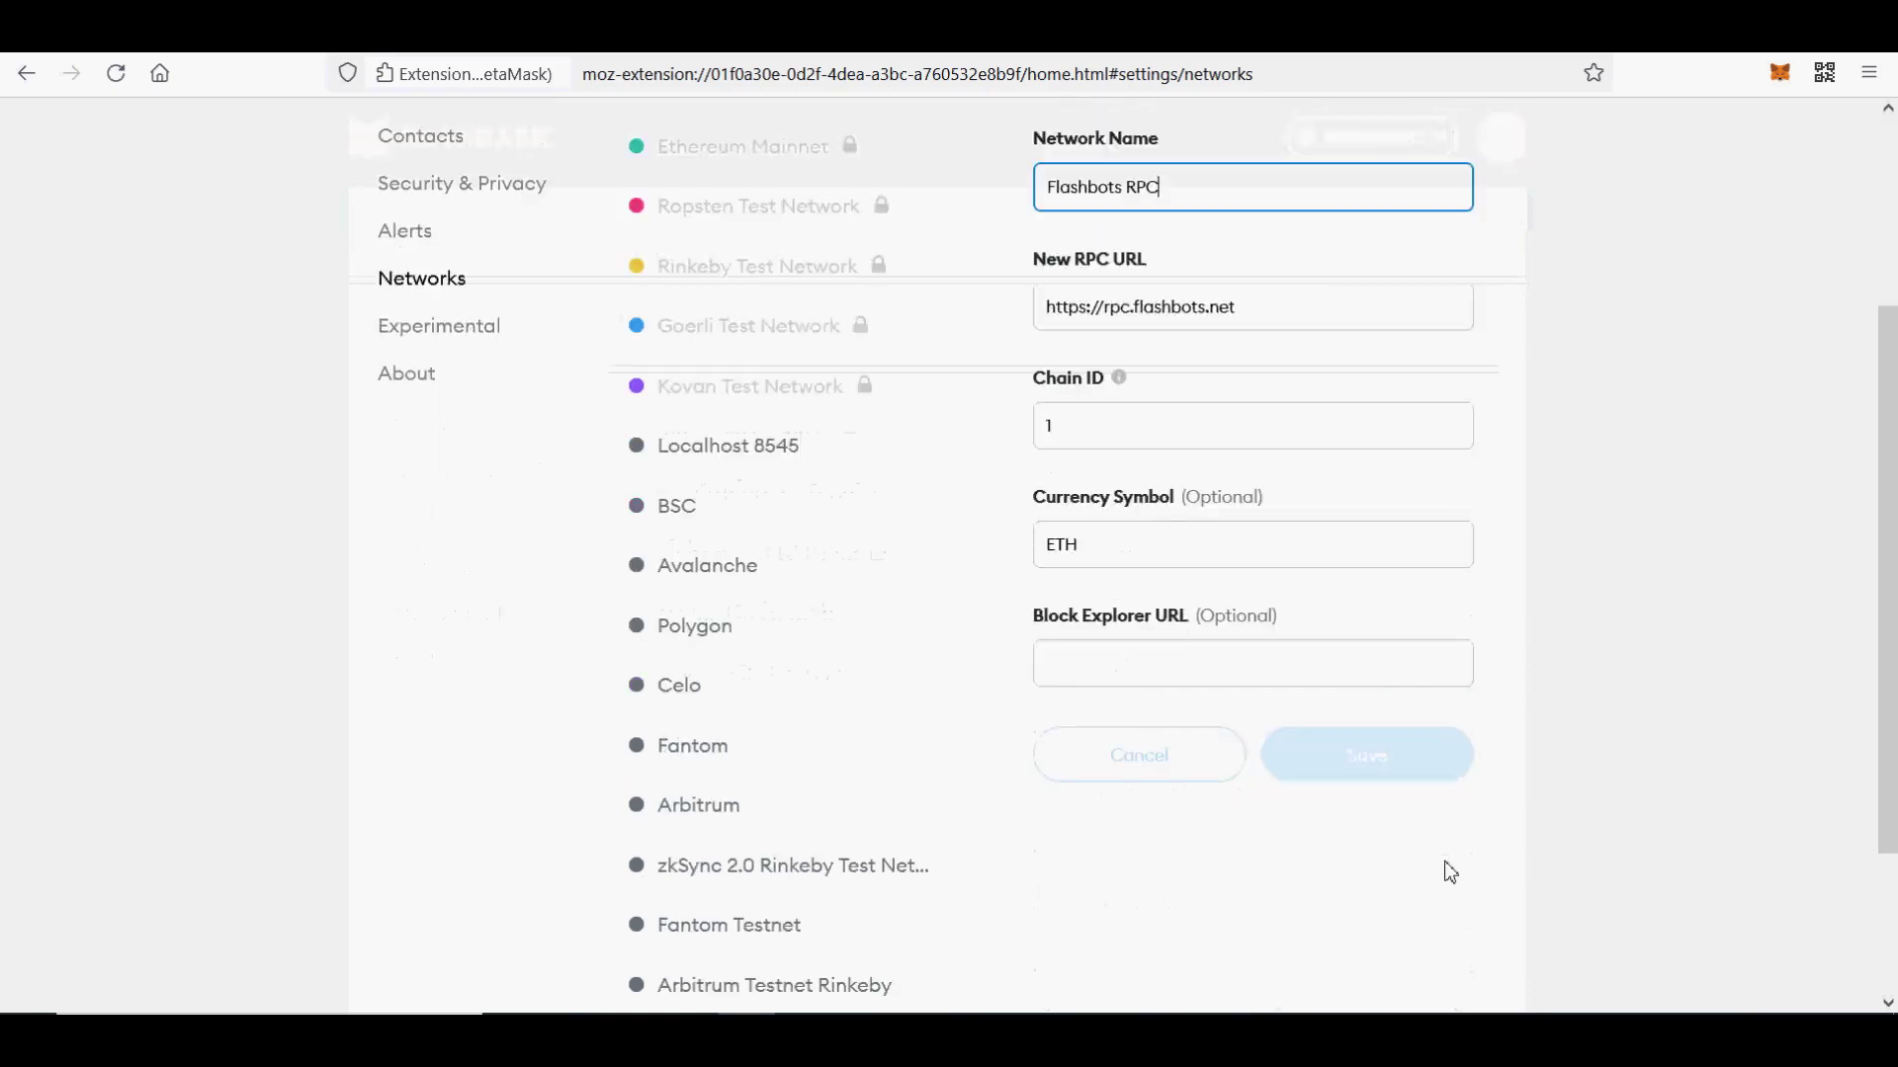
{"action": "scroll", "coordinate": [1450, 873], "scroll_direction": "up", "scroll_amount": 4}
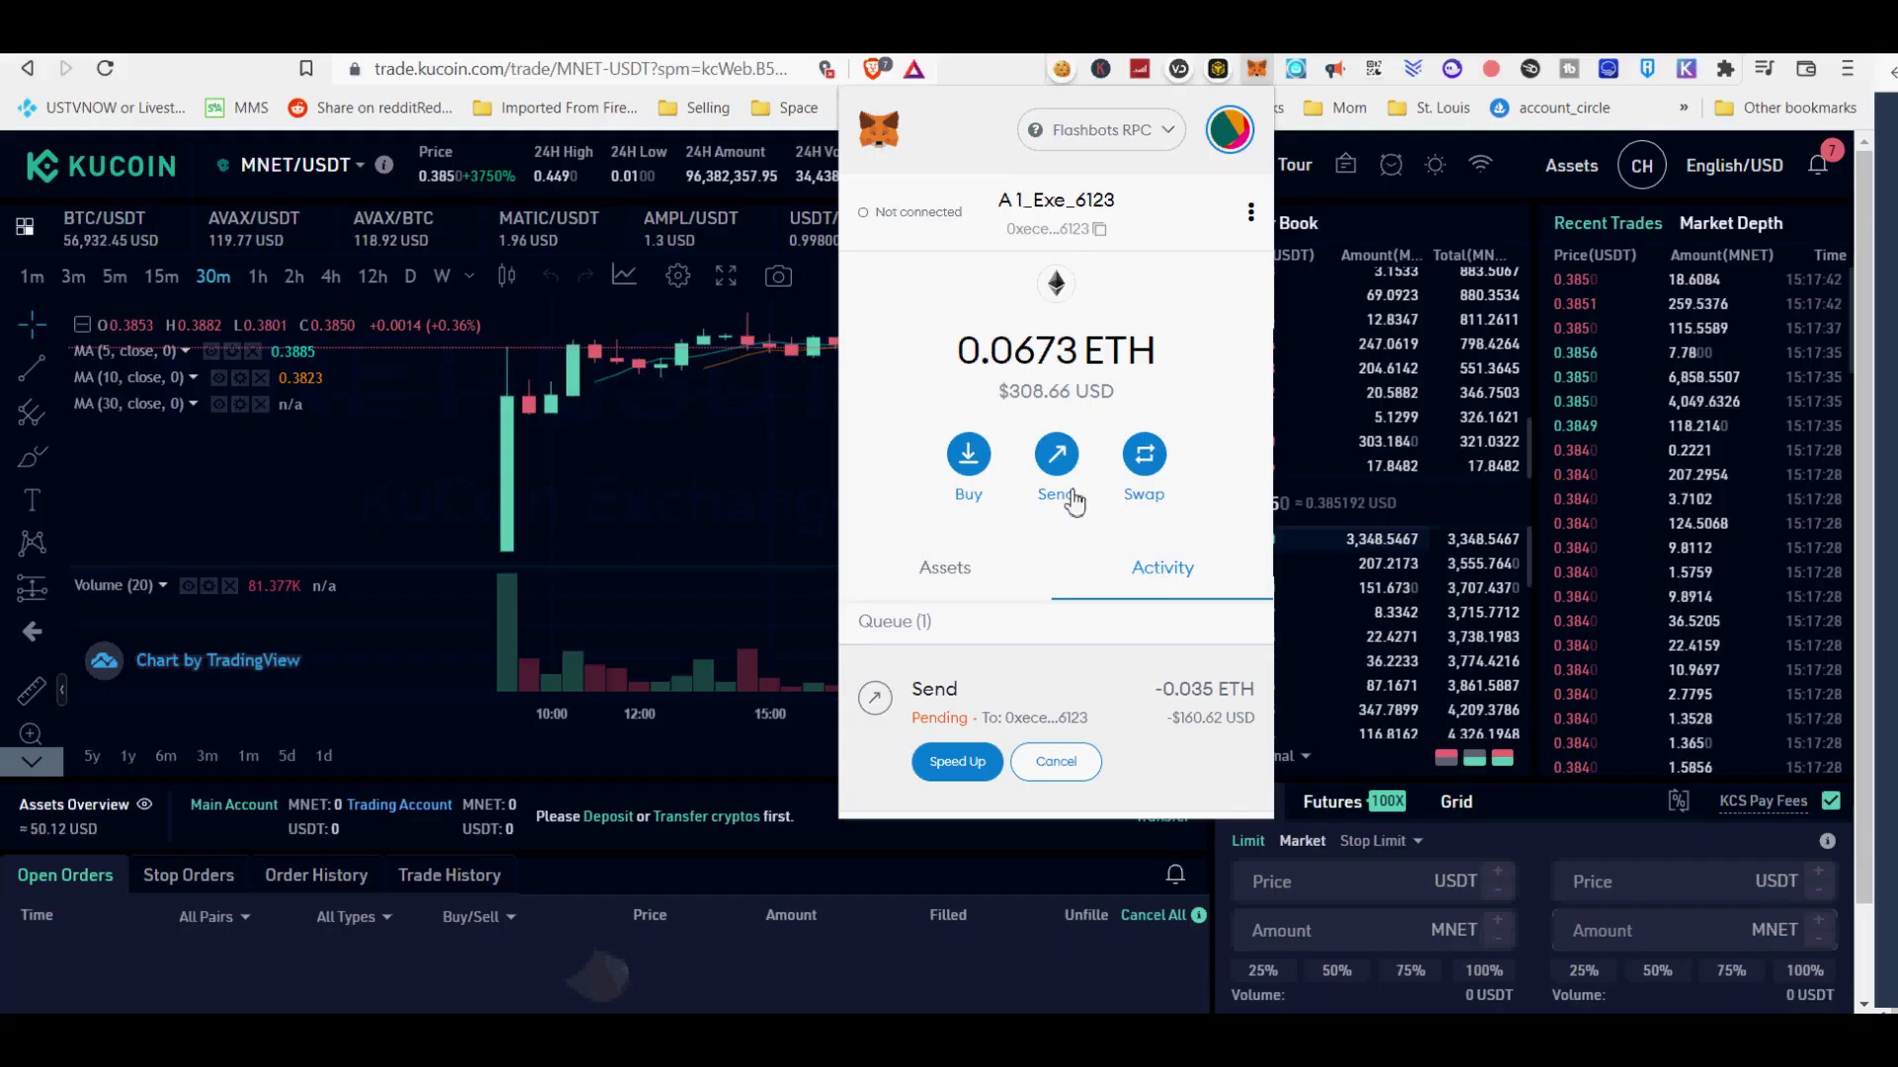
View the pending 0.035 ETH Send's transaction details in Activity, then close them.
{"action": "scroll", "coordinate": [1120, 736], "scroll_direction": "down", "scroll_amount": 5}
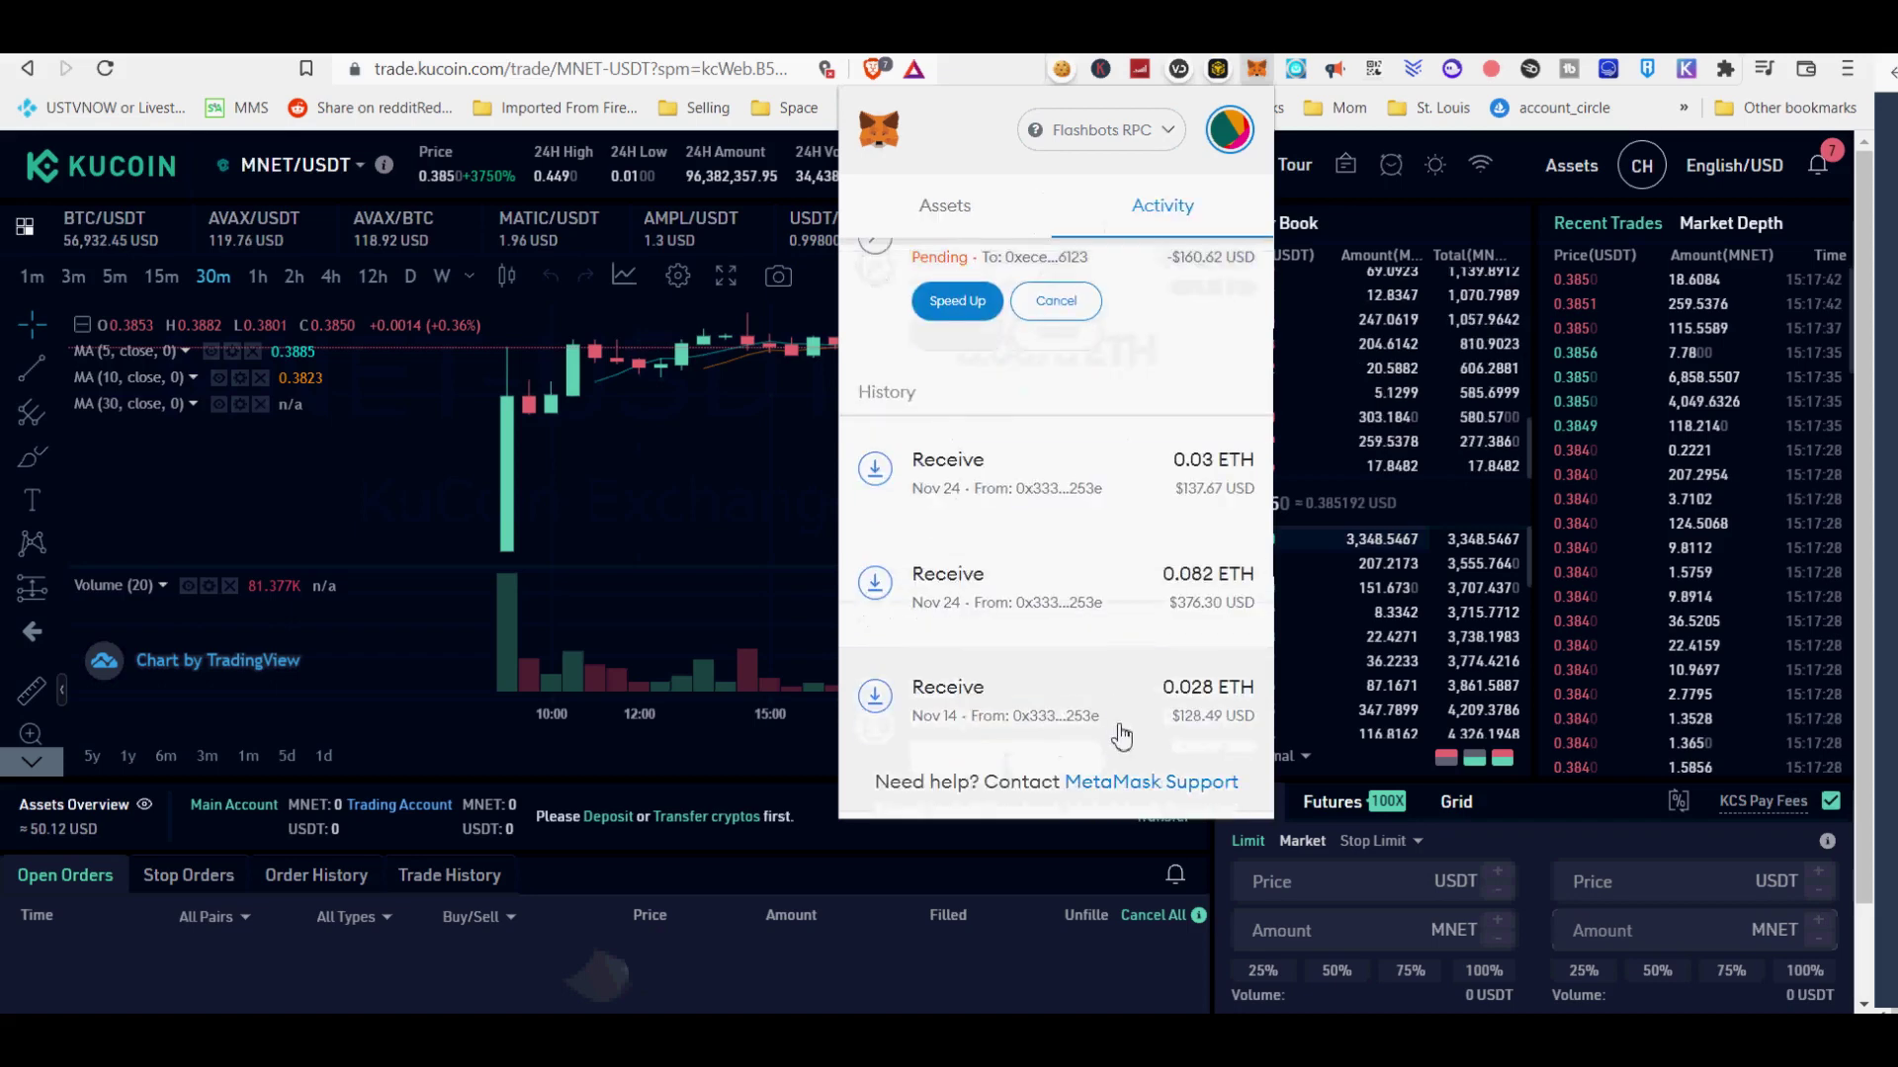
{"action": "scroll", "coordinate": [1121, 736], "scroll_direction": "up", "scroll_amount": 5}
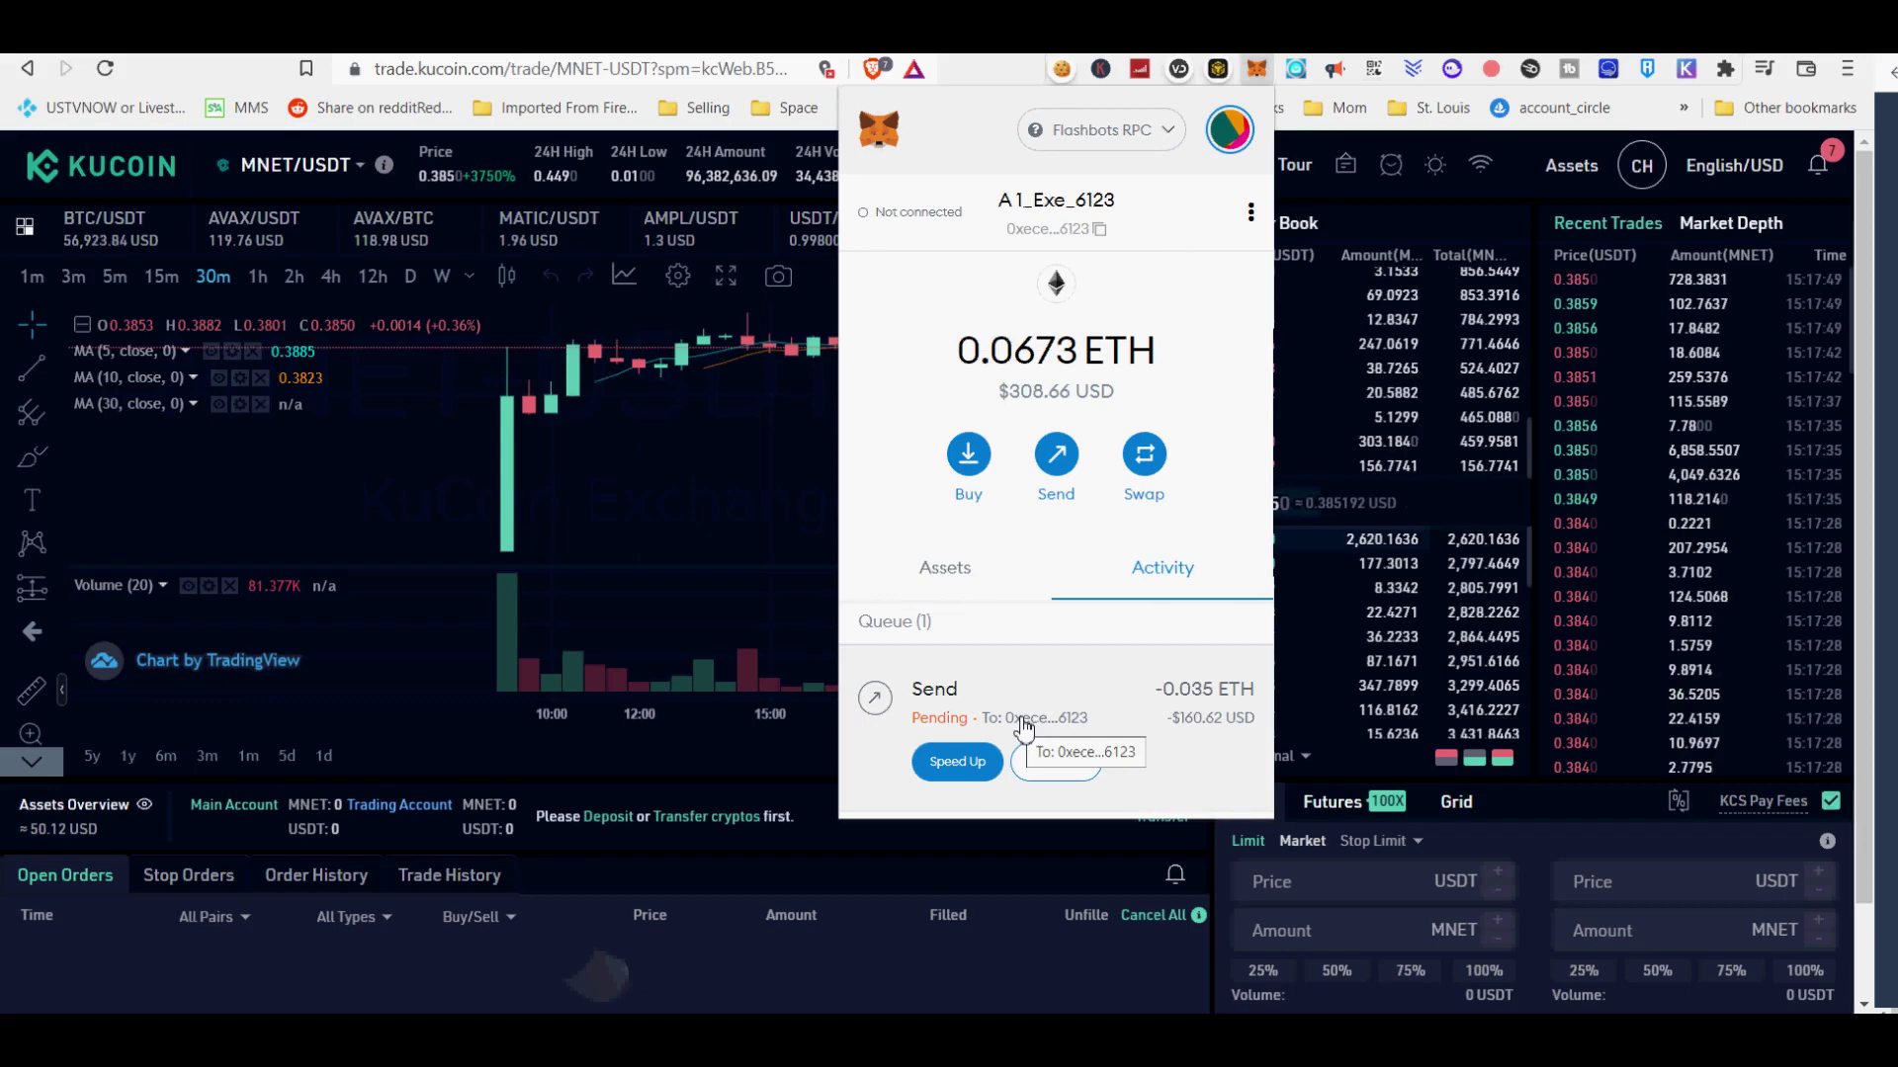
{"action": "left_click", "coordinate": [1028, 725]}
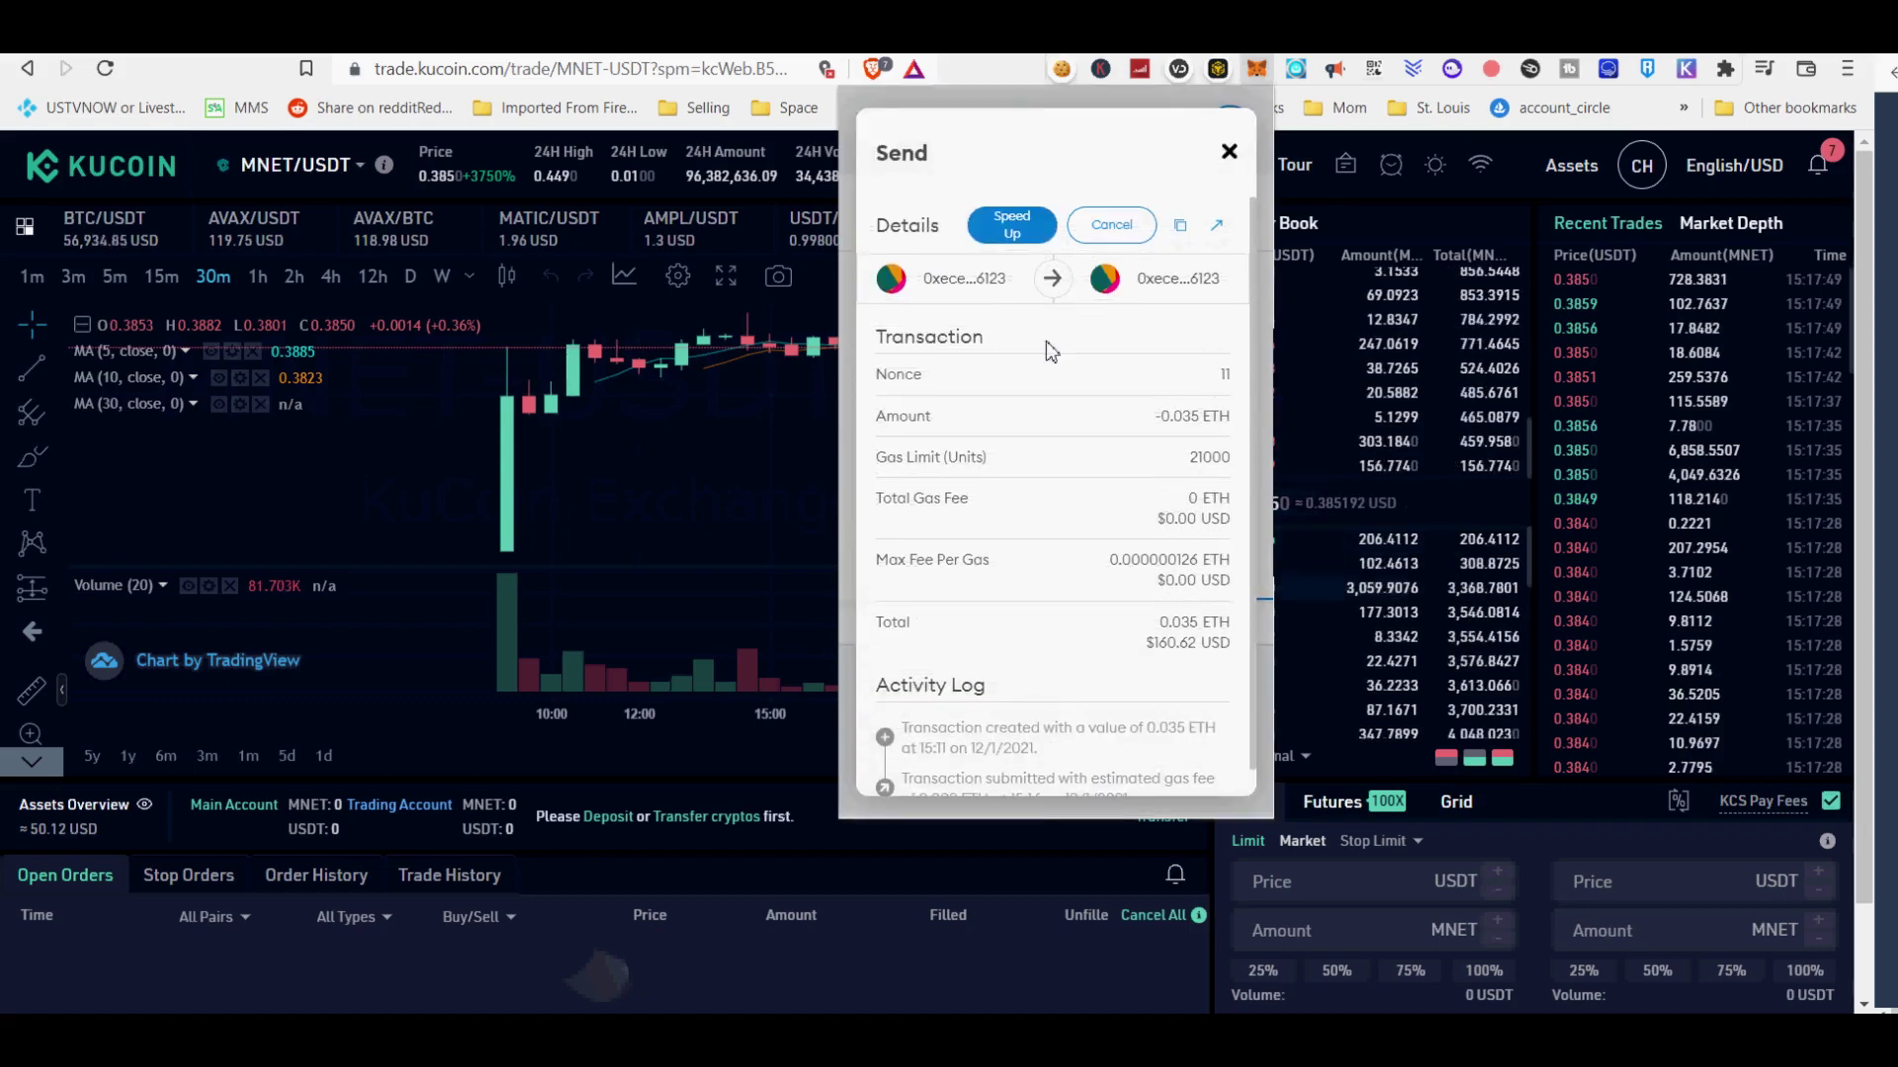
{"action": "left_click", "coordinate": [1228, 151]}
{"action": "scroll", "coordinate": [1235, 553], "scroll_direction": "down", "scroll_amount": 4}
{"action": "scroll", "coordinate": [1179, 623], "scroll_direction": "up", "scroll_amount": 5}
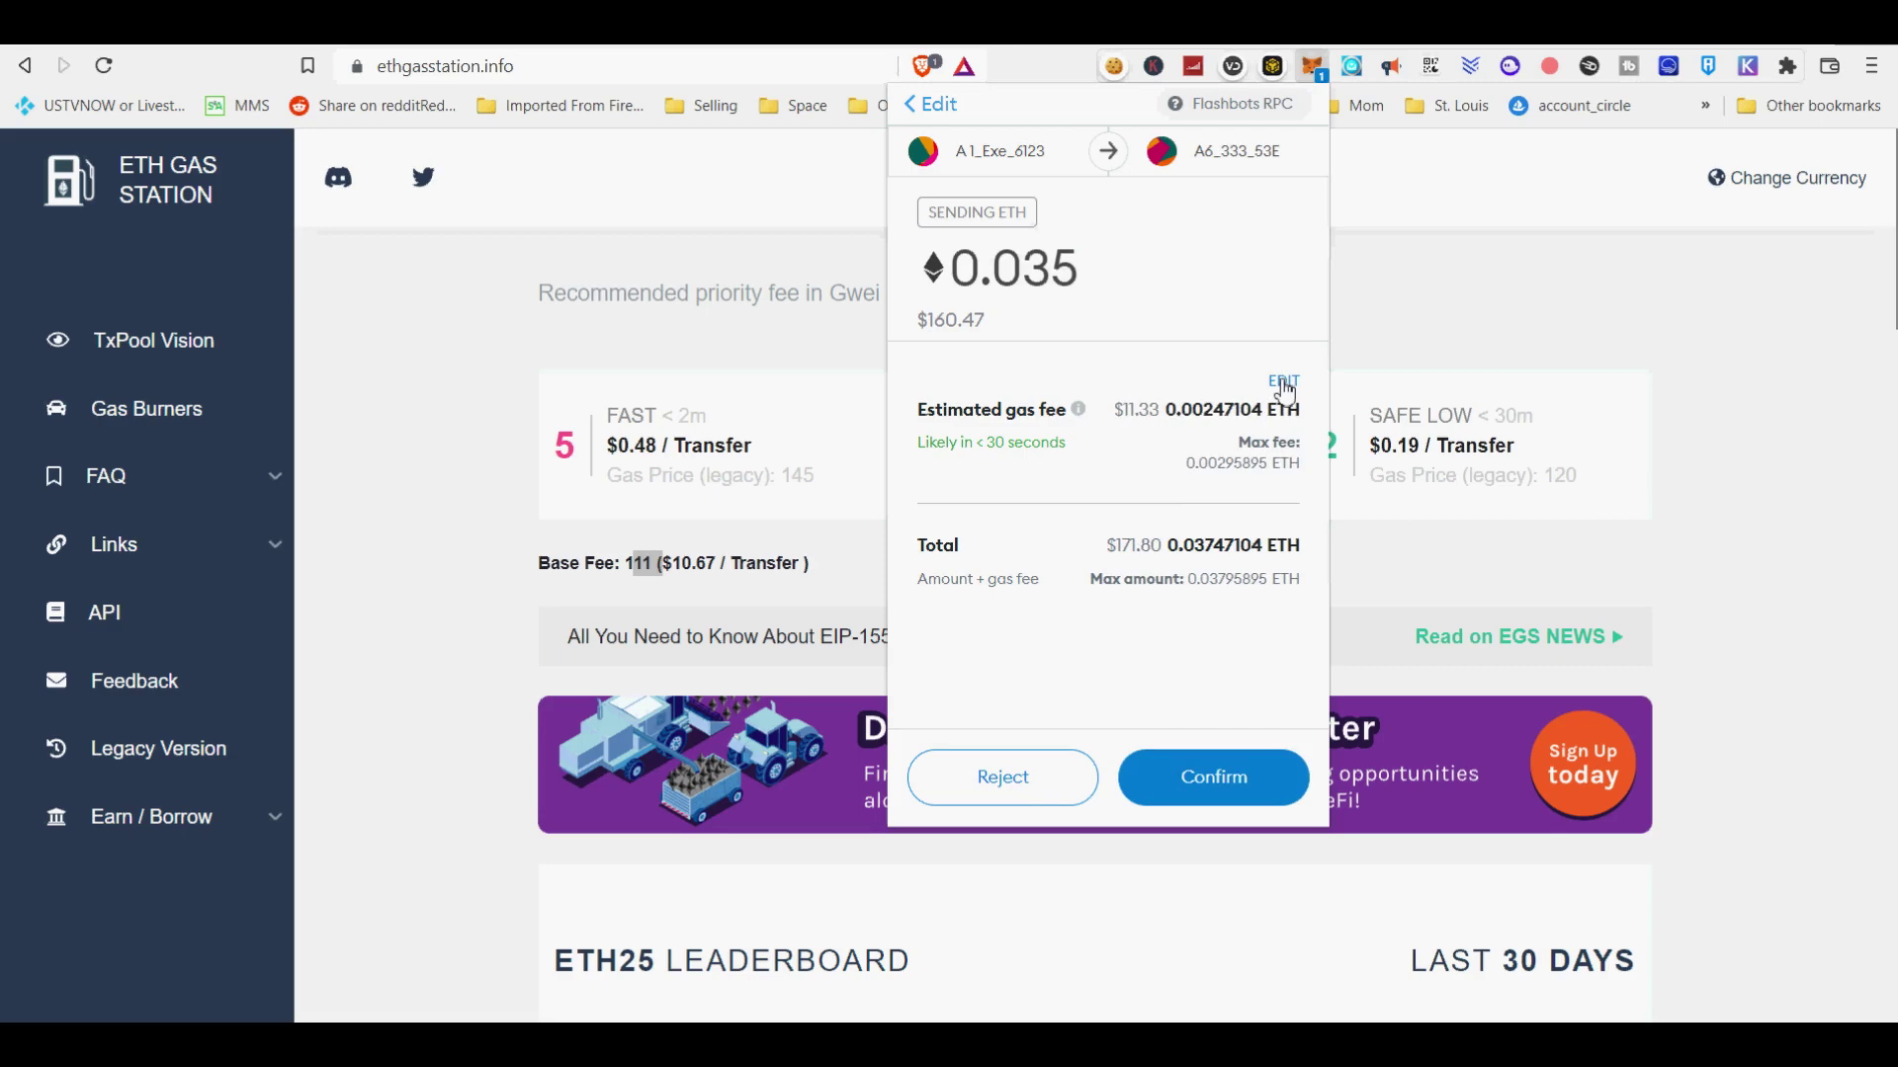
Pick the Low gas priority, reveal Advanced Options, and overwrite the max fee with 111.
{"action": "left_click", "coordinate": [1283, 385]}
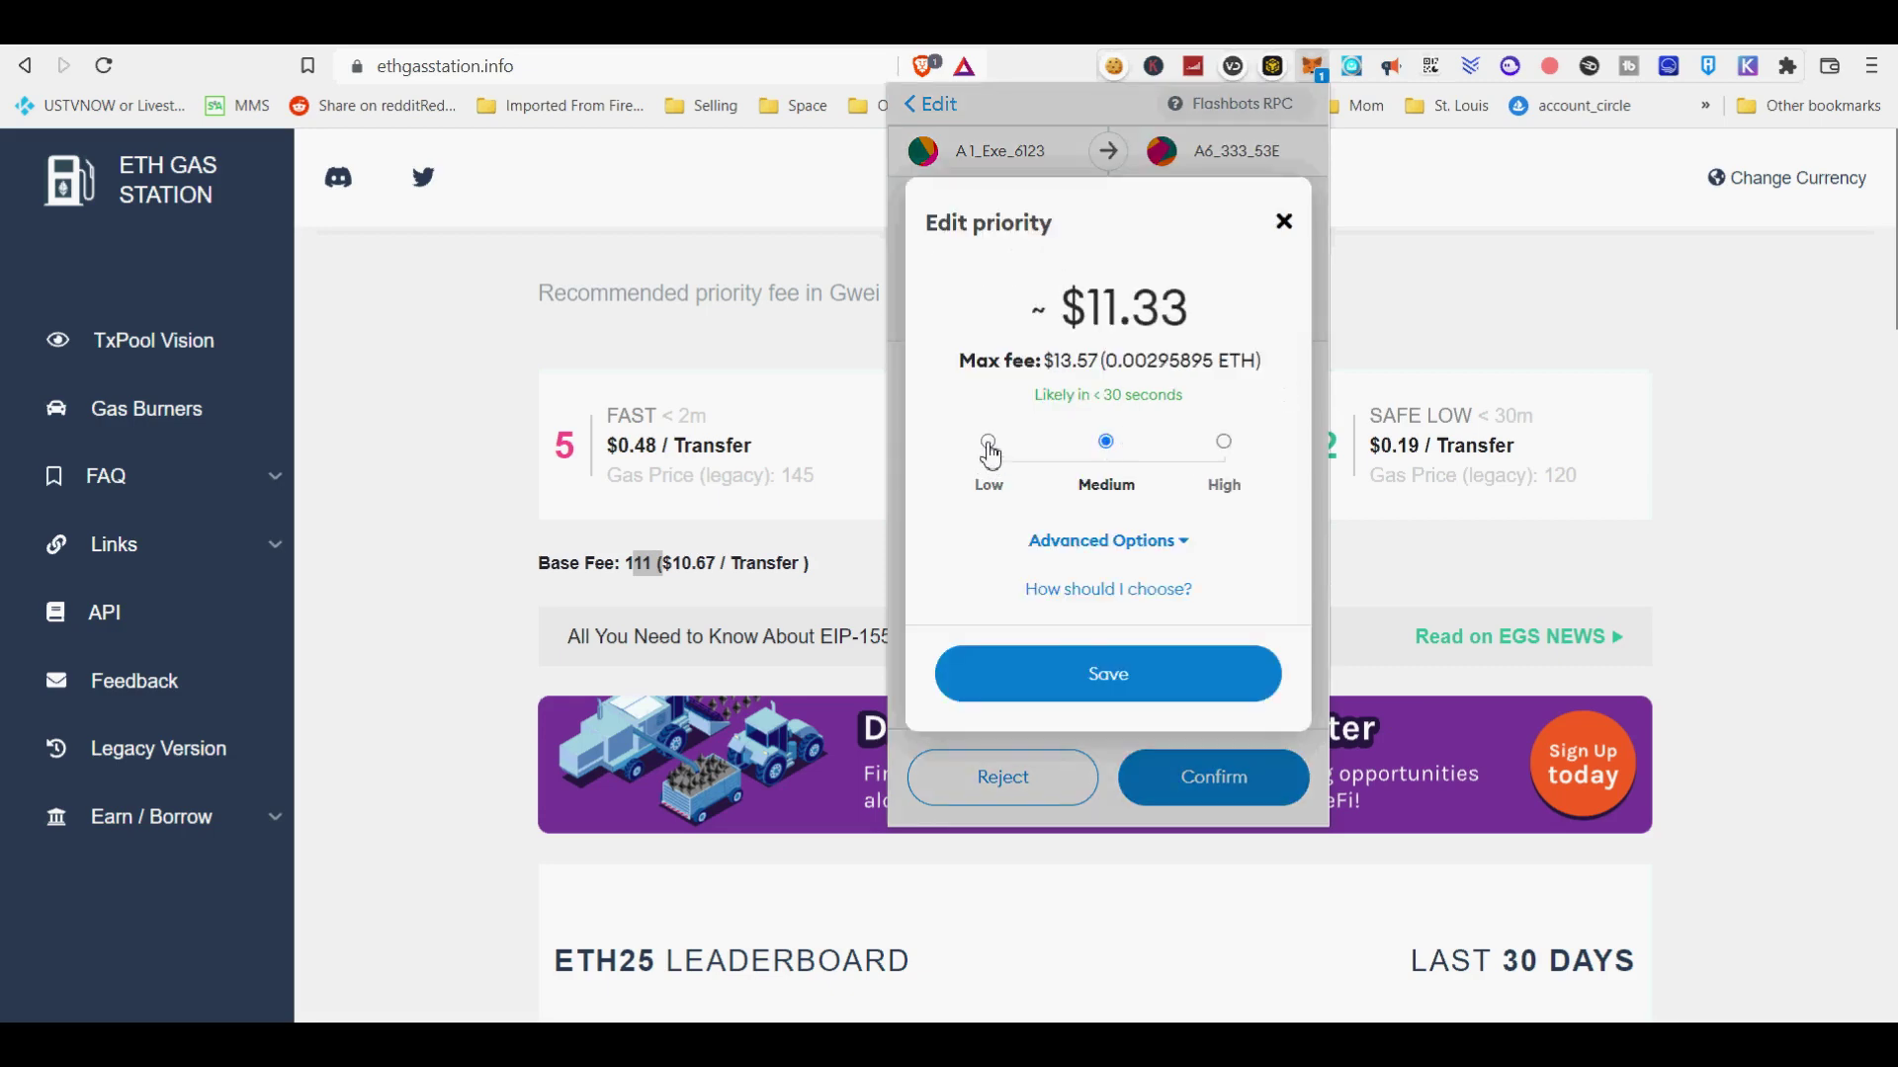
{"action": "left_click", "coordinate": [987, 442]}
{"action": "left_click", "coordinate": [1088, 541]}
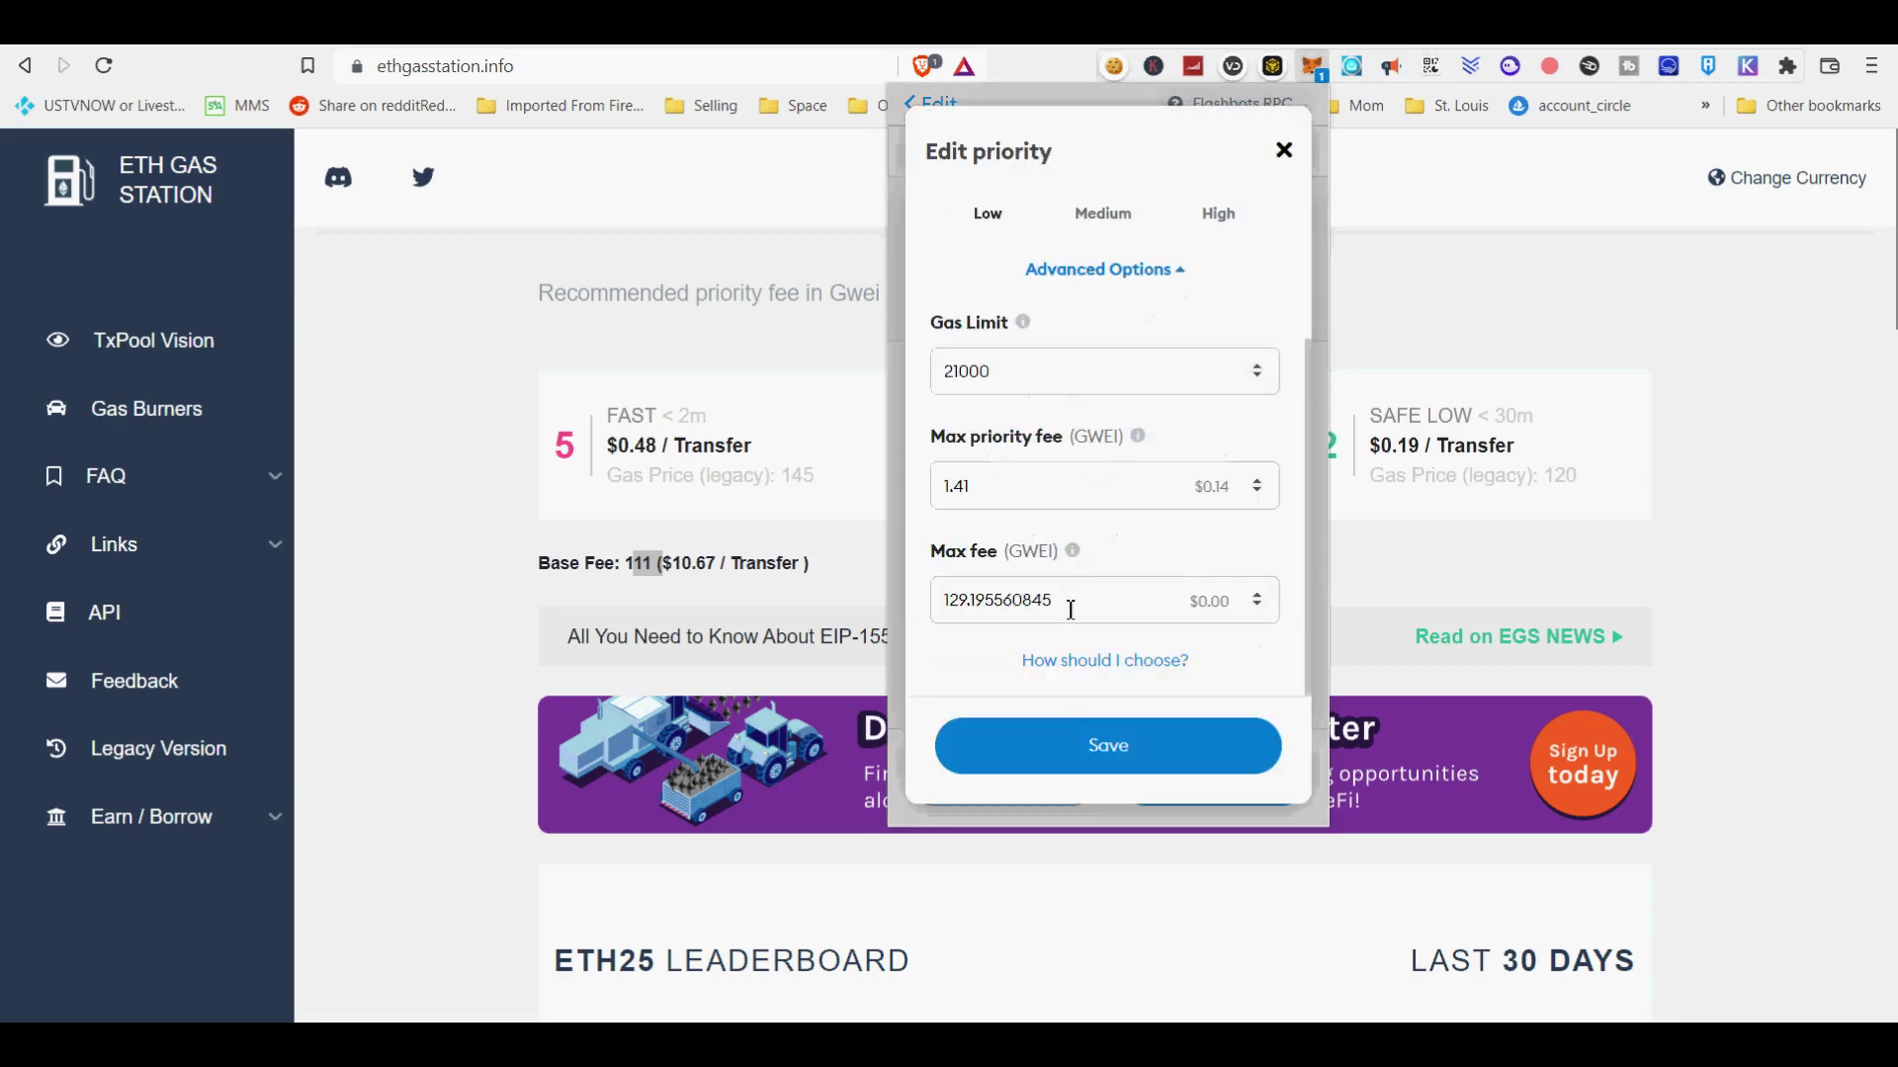
{"action": "left_click_drag", "start_coordinate": [1071, 601], "coordinate": [817, 583]}
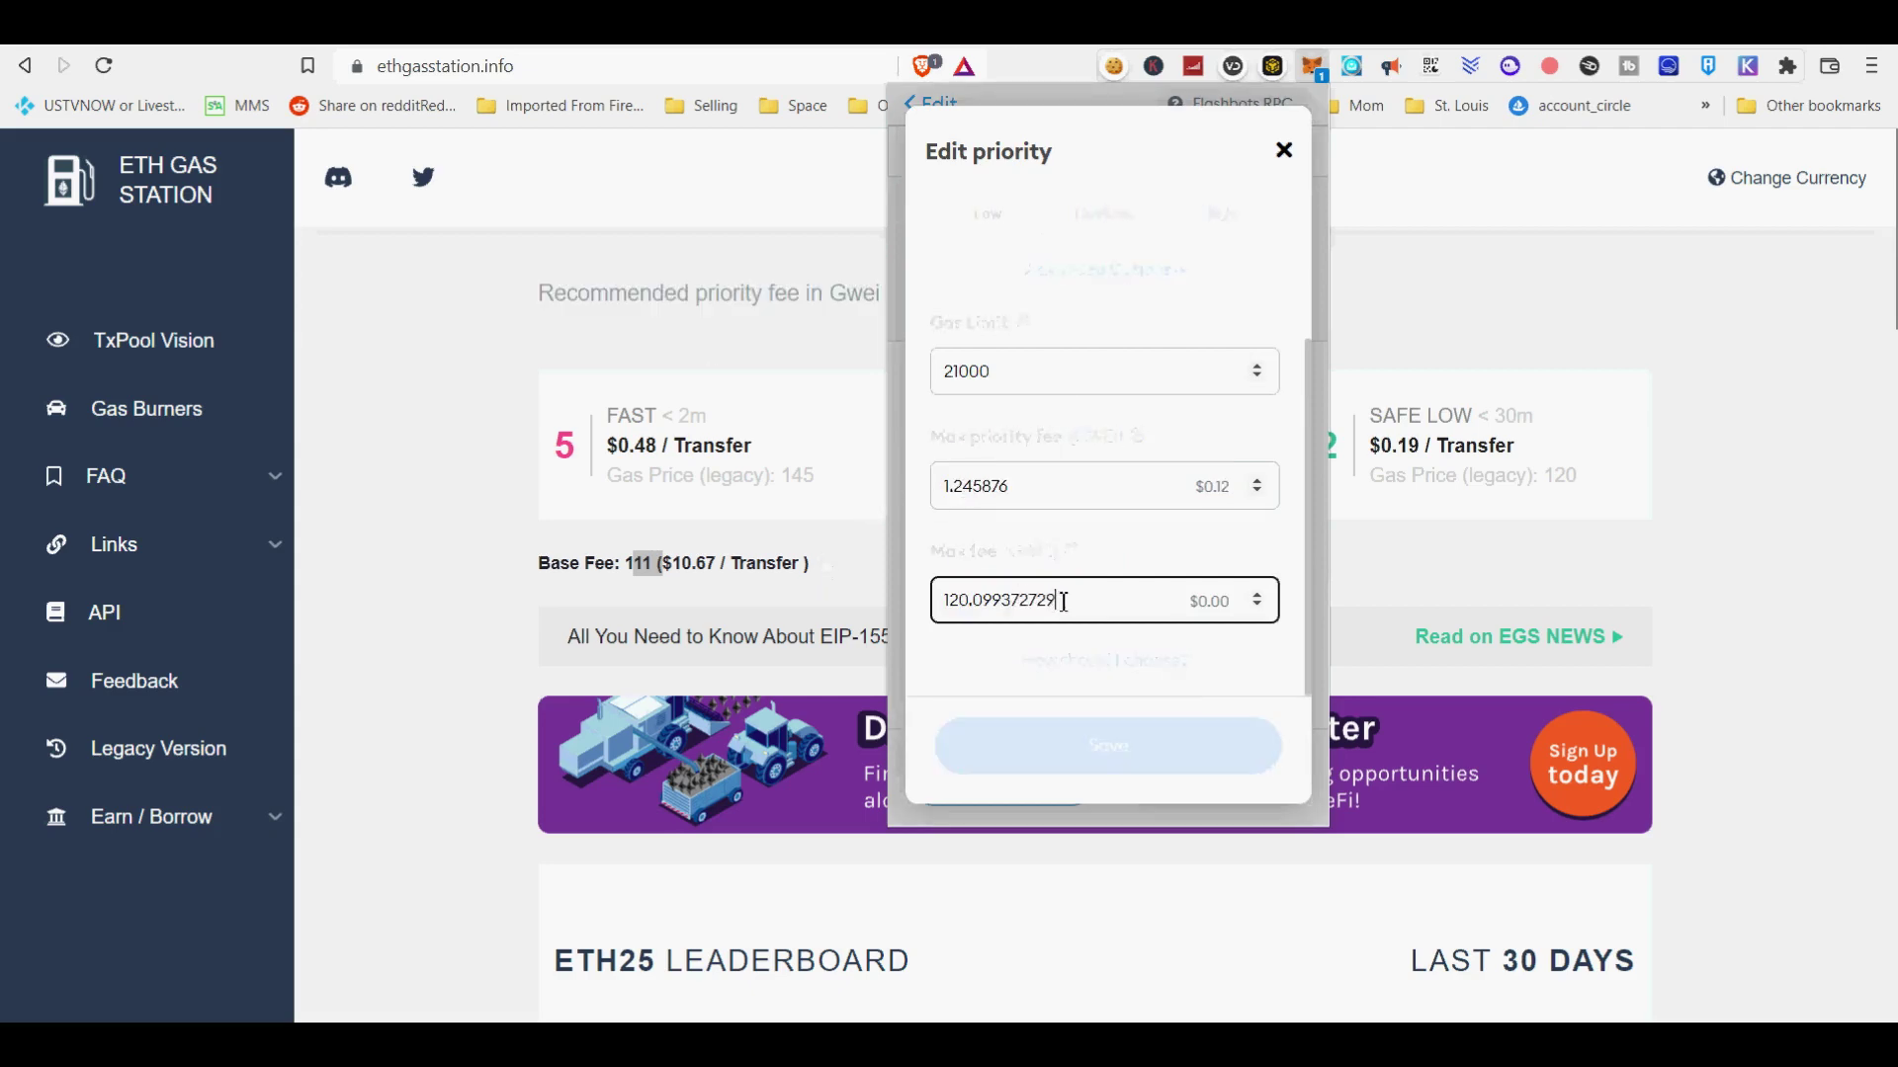
{"action": "left_click_drag", "start_coordinate": [1063, 601], "coordinate": [798, 593]}
{"action": "type", "text": "11"}
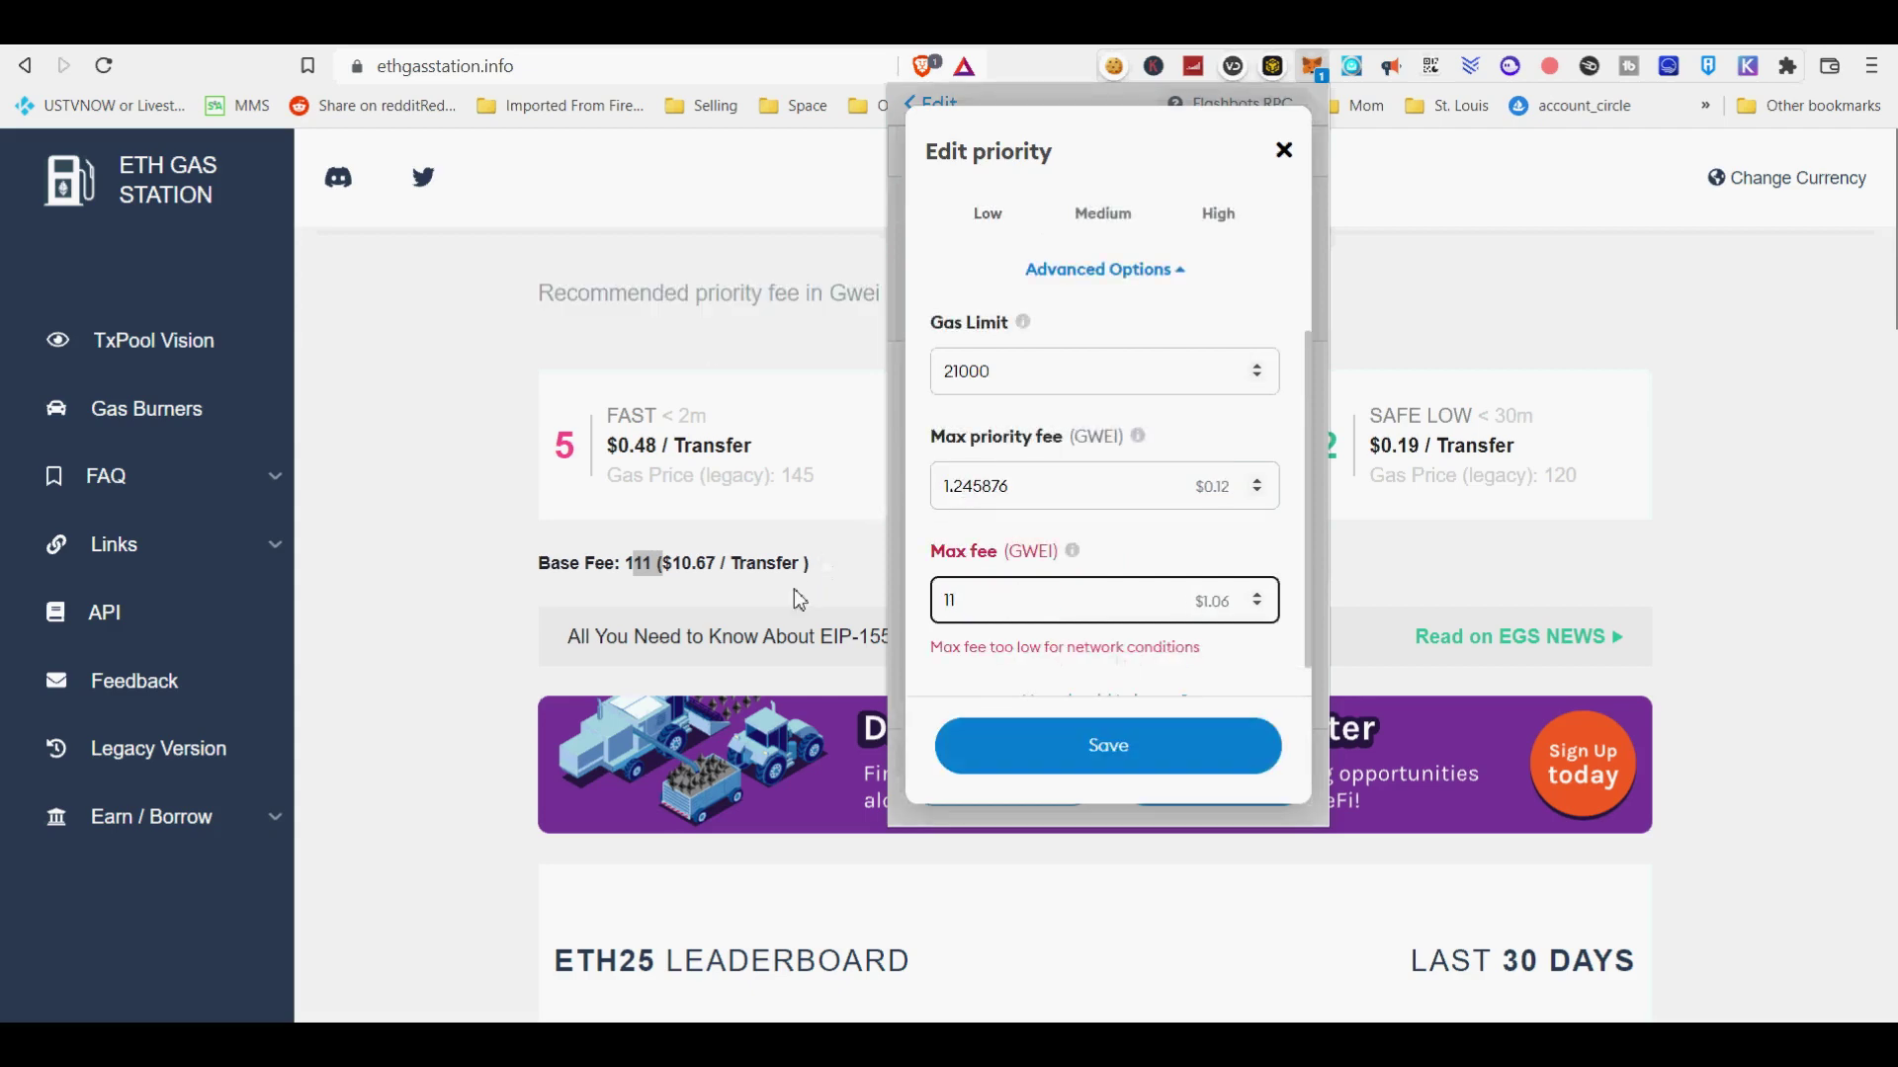
{"action": "type", "text": "1"}
Correct the max fee to 113 GWEI, keeping the 1.245876 GWEI priority fee, and save.
{"action": "left_click_drag", "start_coordinate": [1053, 144], "coordinate": [948, 601]}
{"action": "left_click", "coordinate": [979, 597]}
{"action": "mouse_move", "coordinate": [1074, 557]}
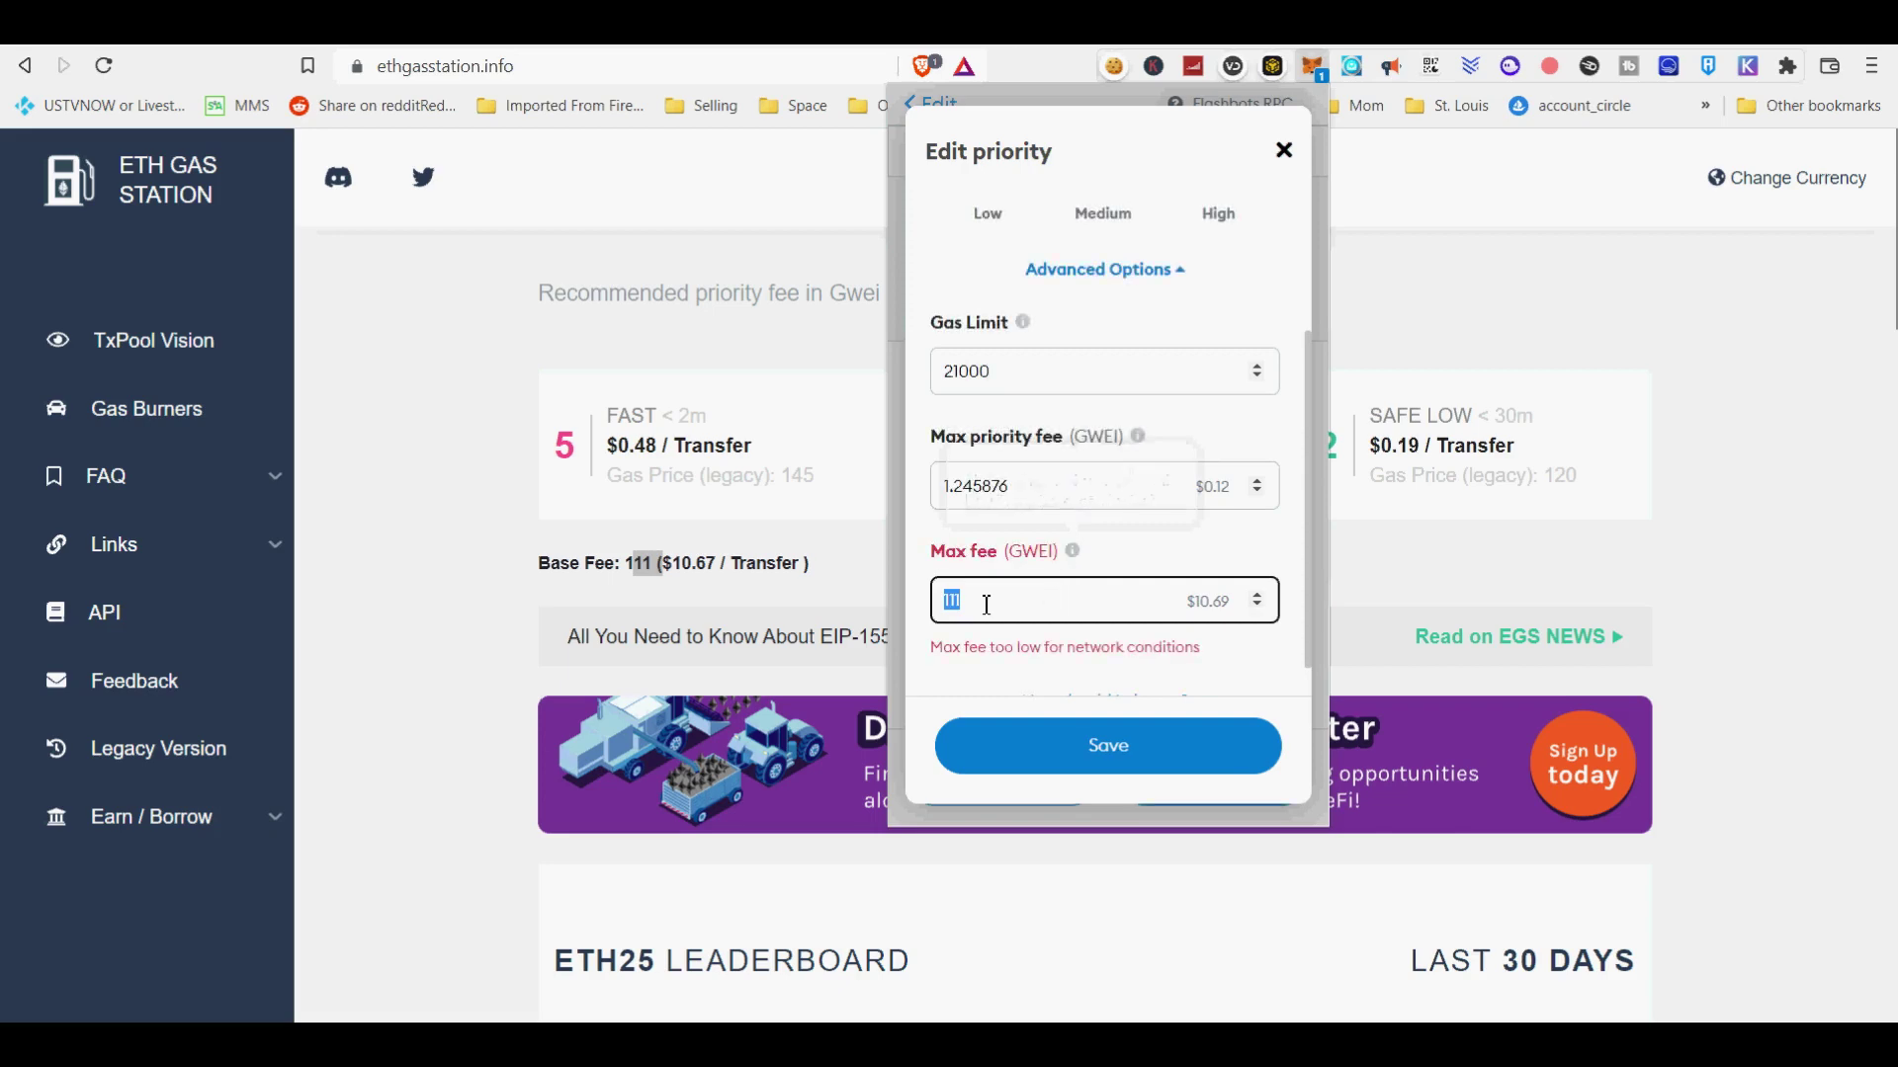
{"action": "left_click", "coordinate": [990, 605]}
{"action": "key", "text": "BackSpace"}
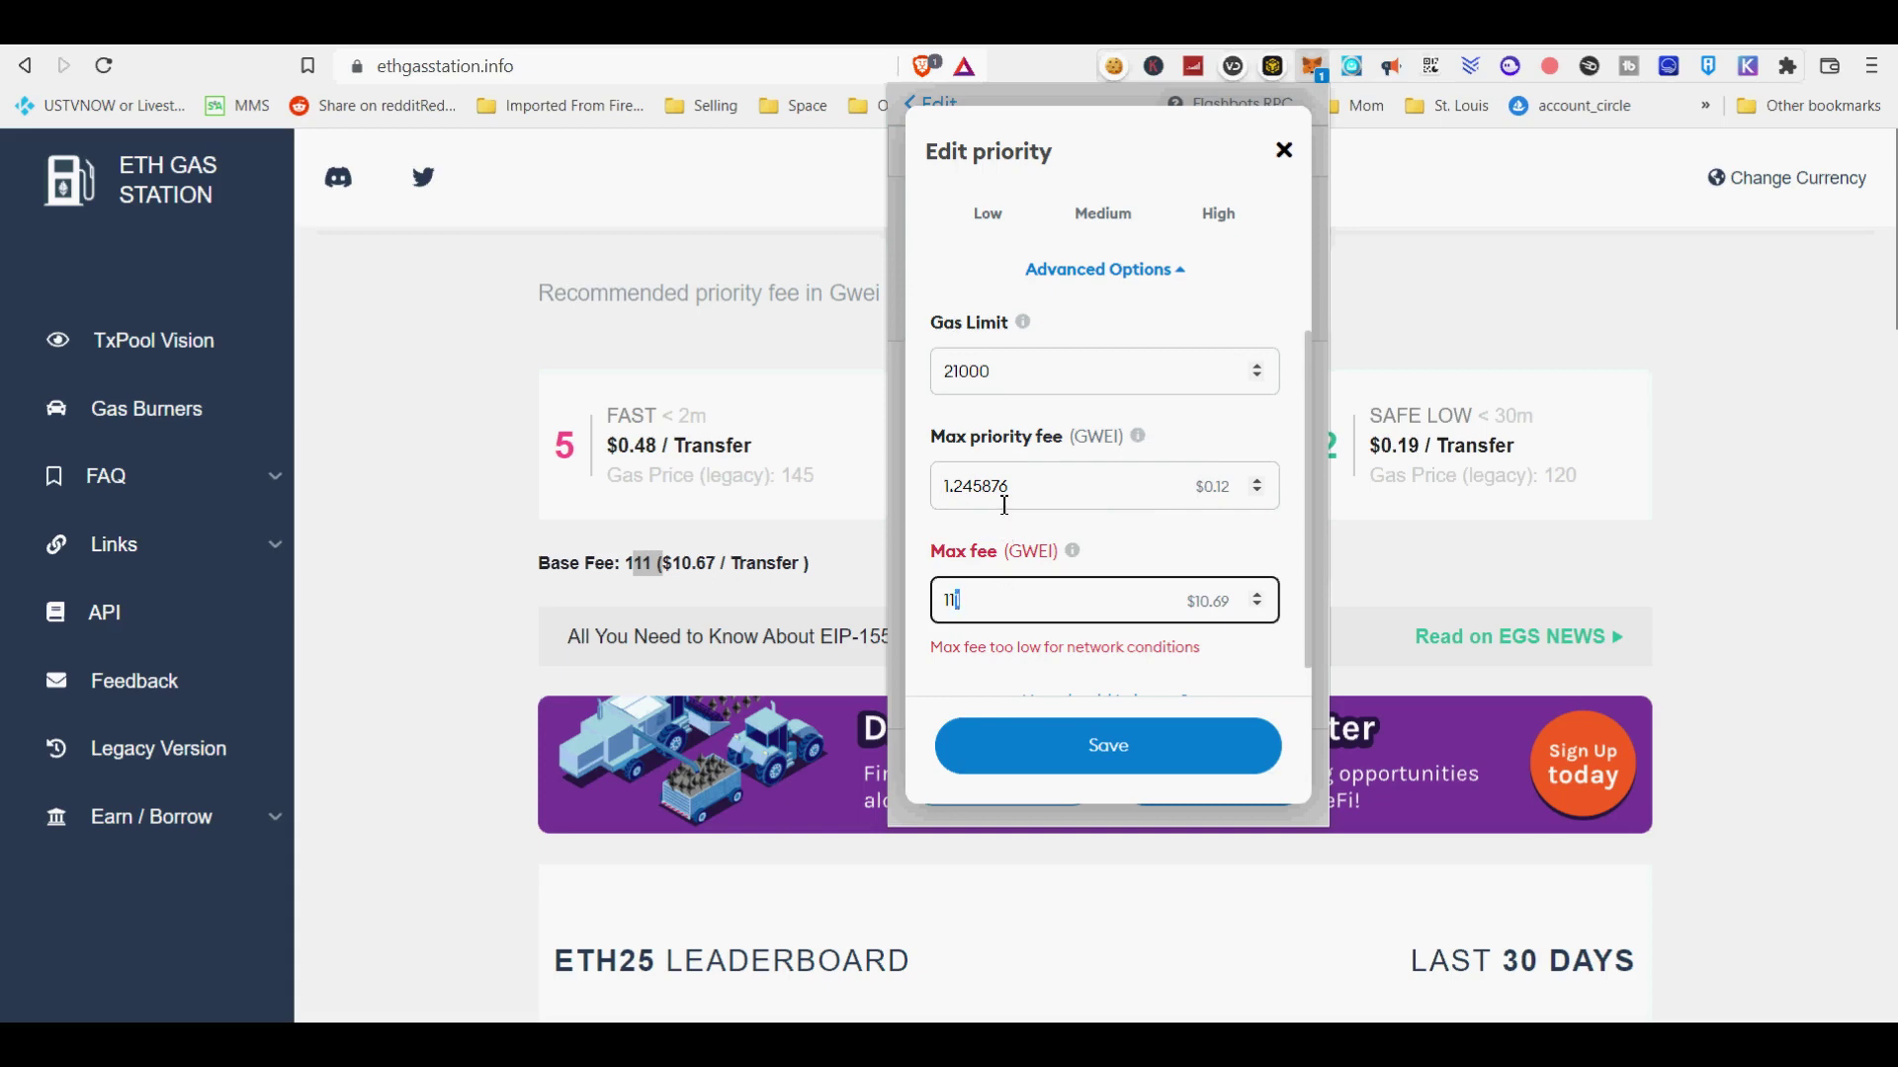
{"action": "type", "text": "3"}
{"action": "left_click_drag", "start_coordinate": [1020, 488], "coordinate": [868, 491]}
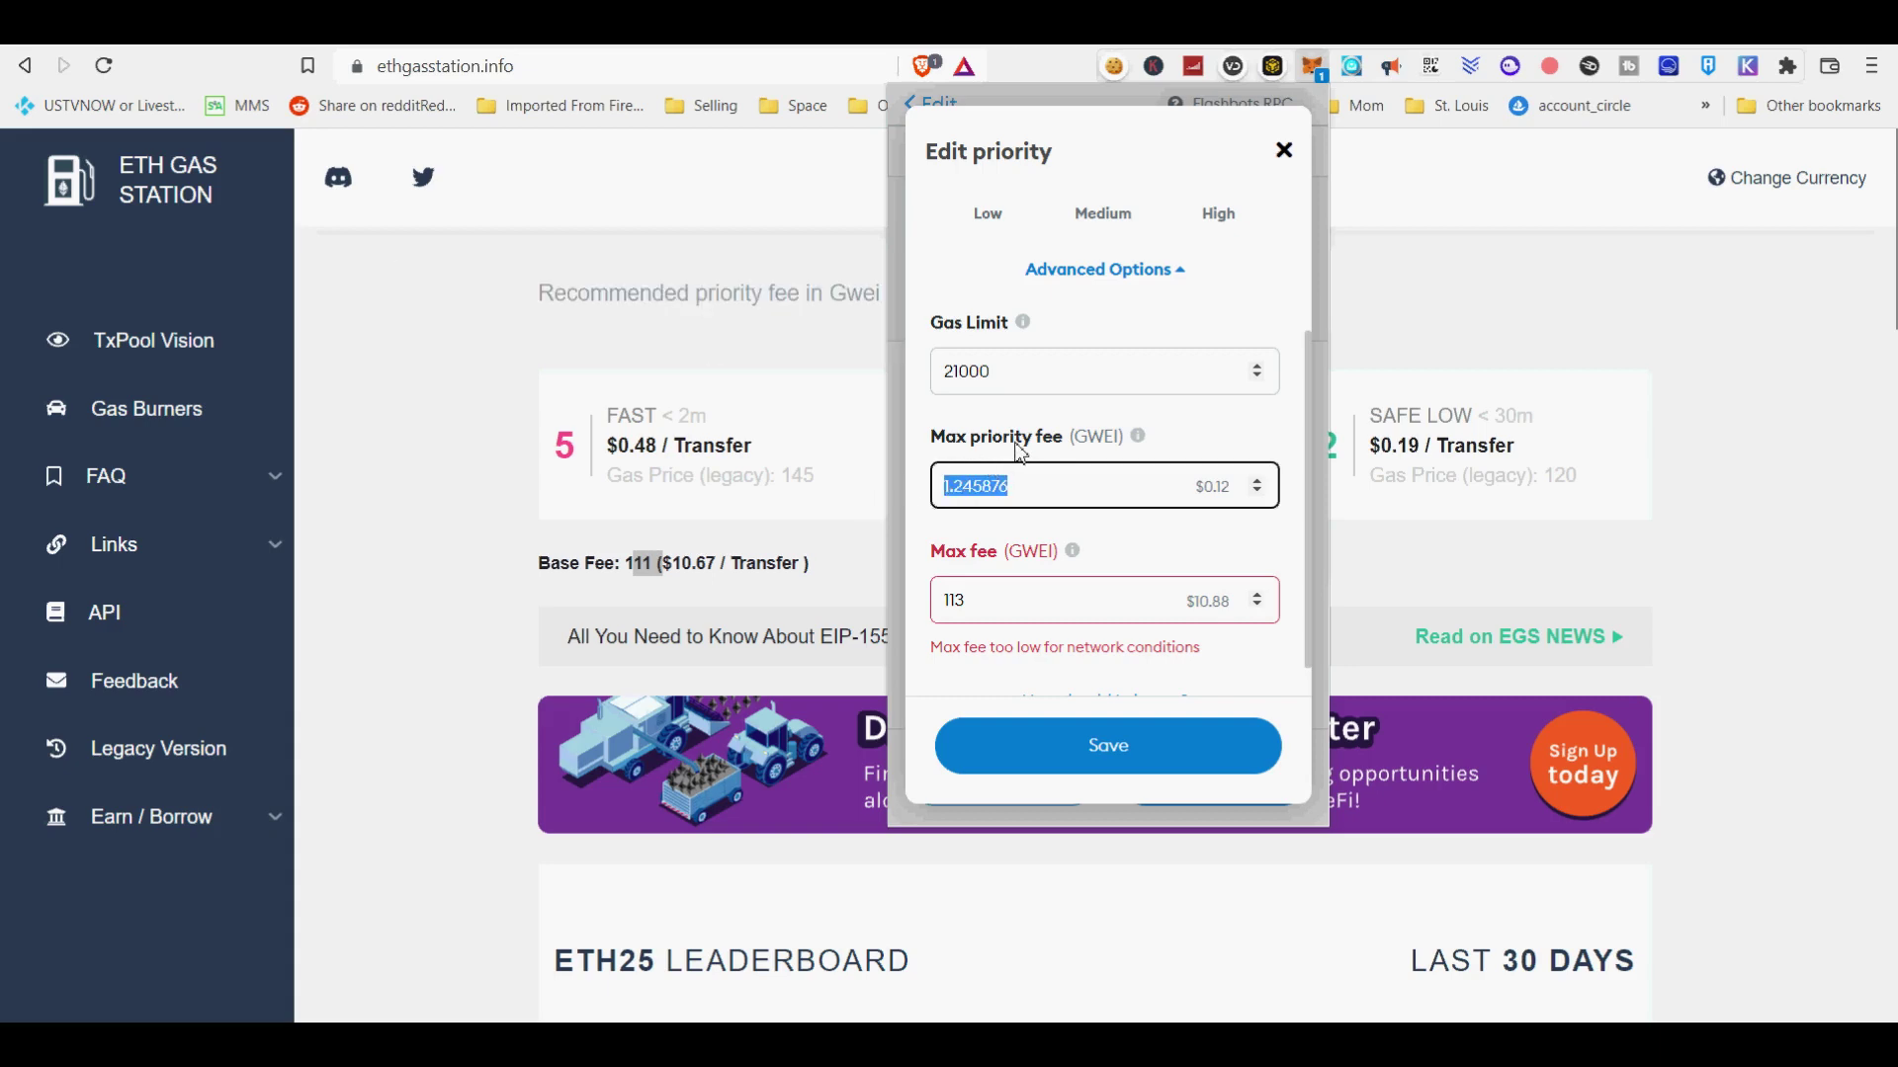
{"action": "left_click", "coordinate": [987, 603]}
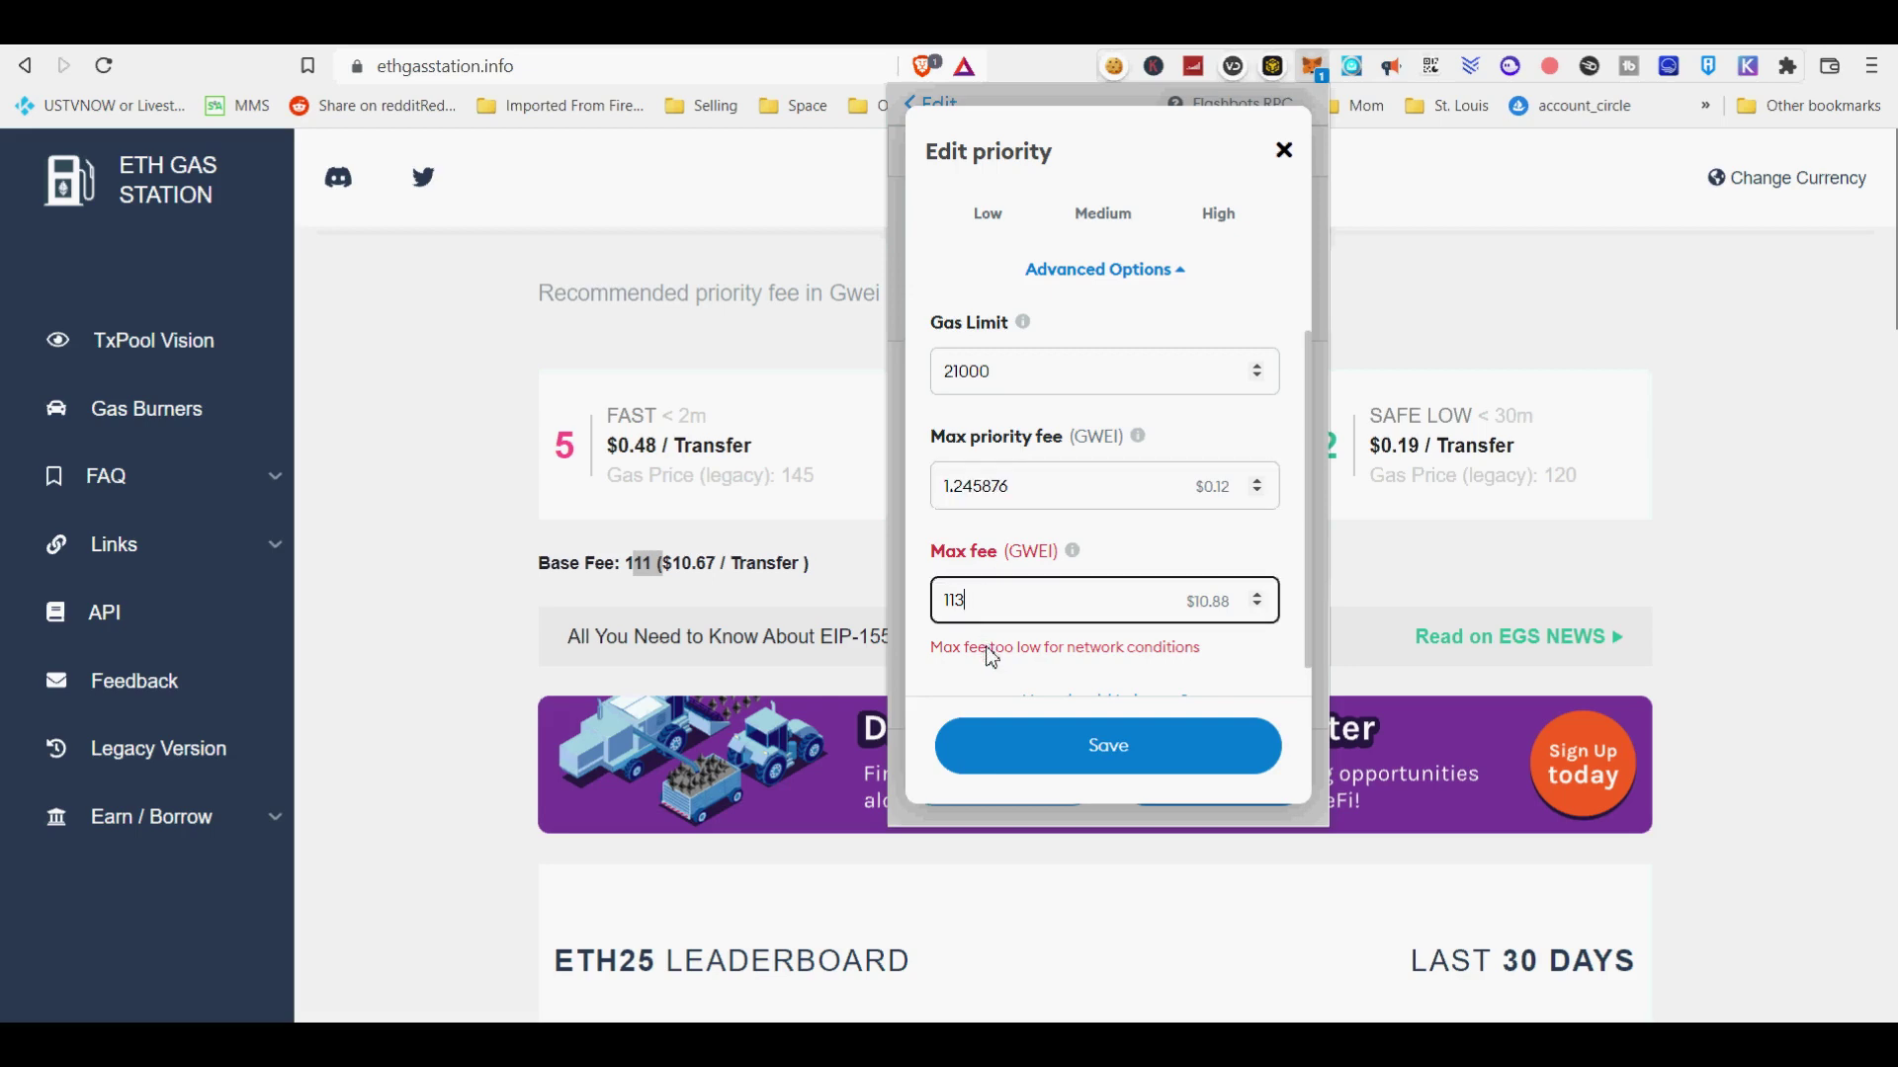
{"action": "left_click", "coordinate": [1095, 758]}
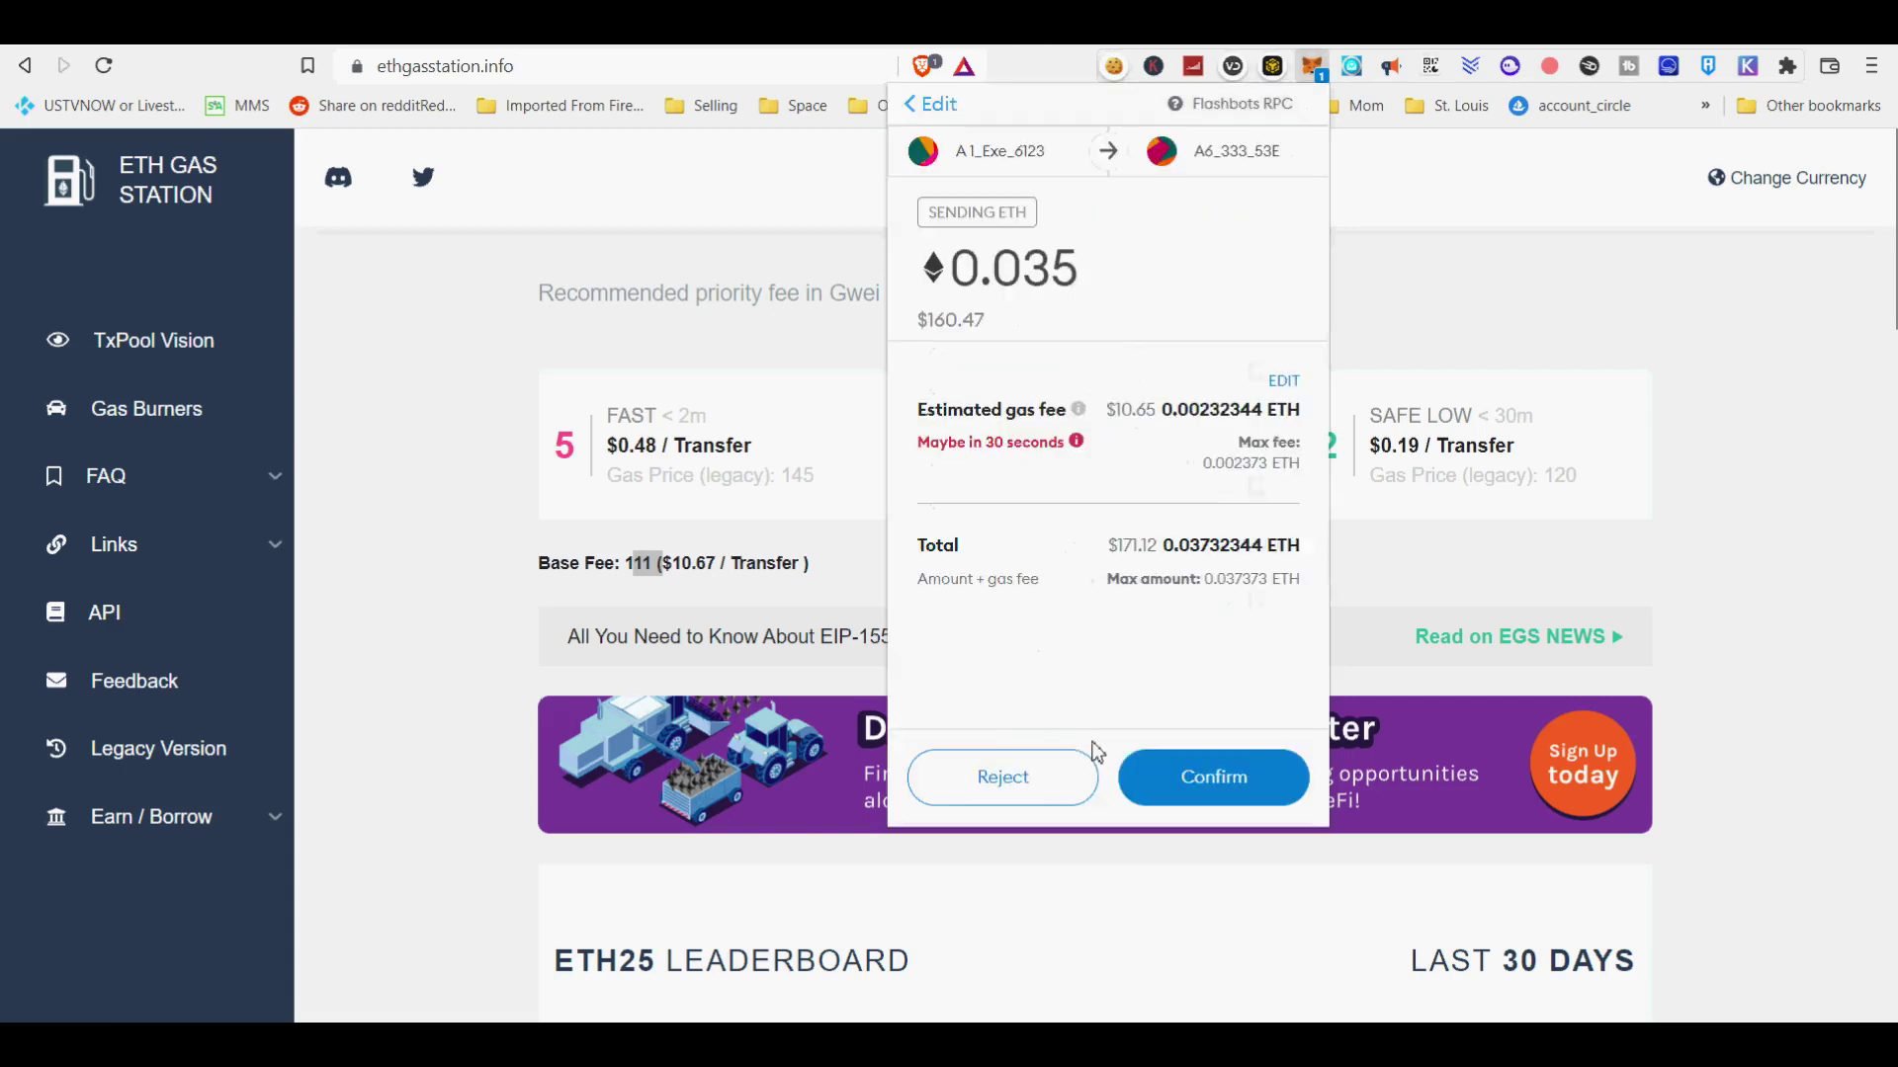
Confirm the 0.035 ETH send after re-saving the 113 GWEI gas settings, leaving it pending.
{"action": "left_click", "coordinate": [1251, 796]}
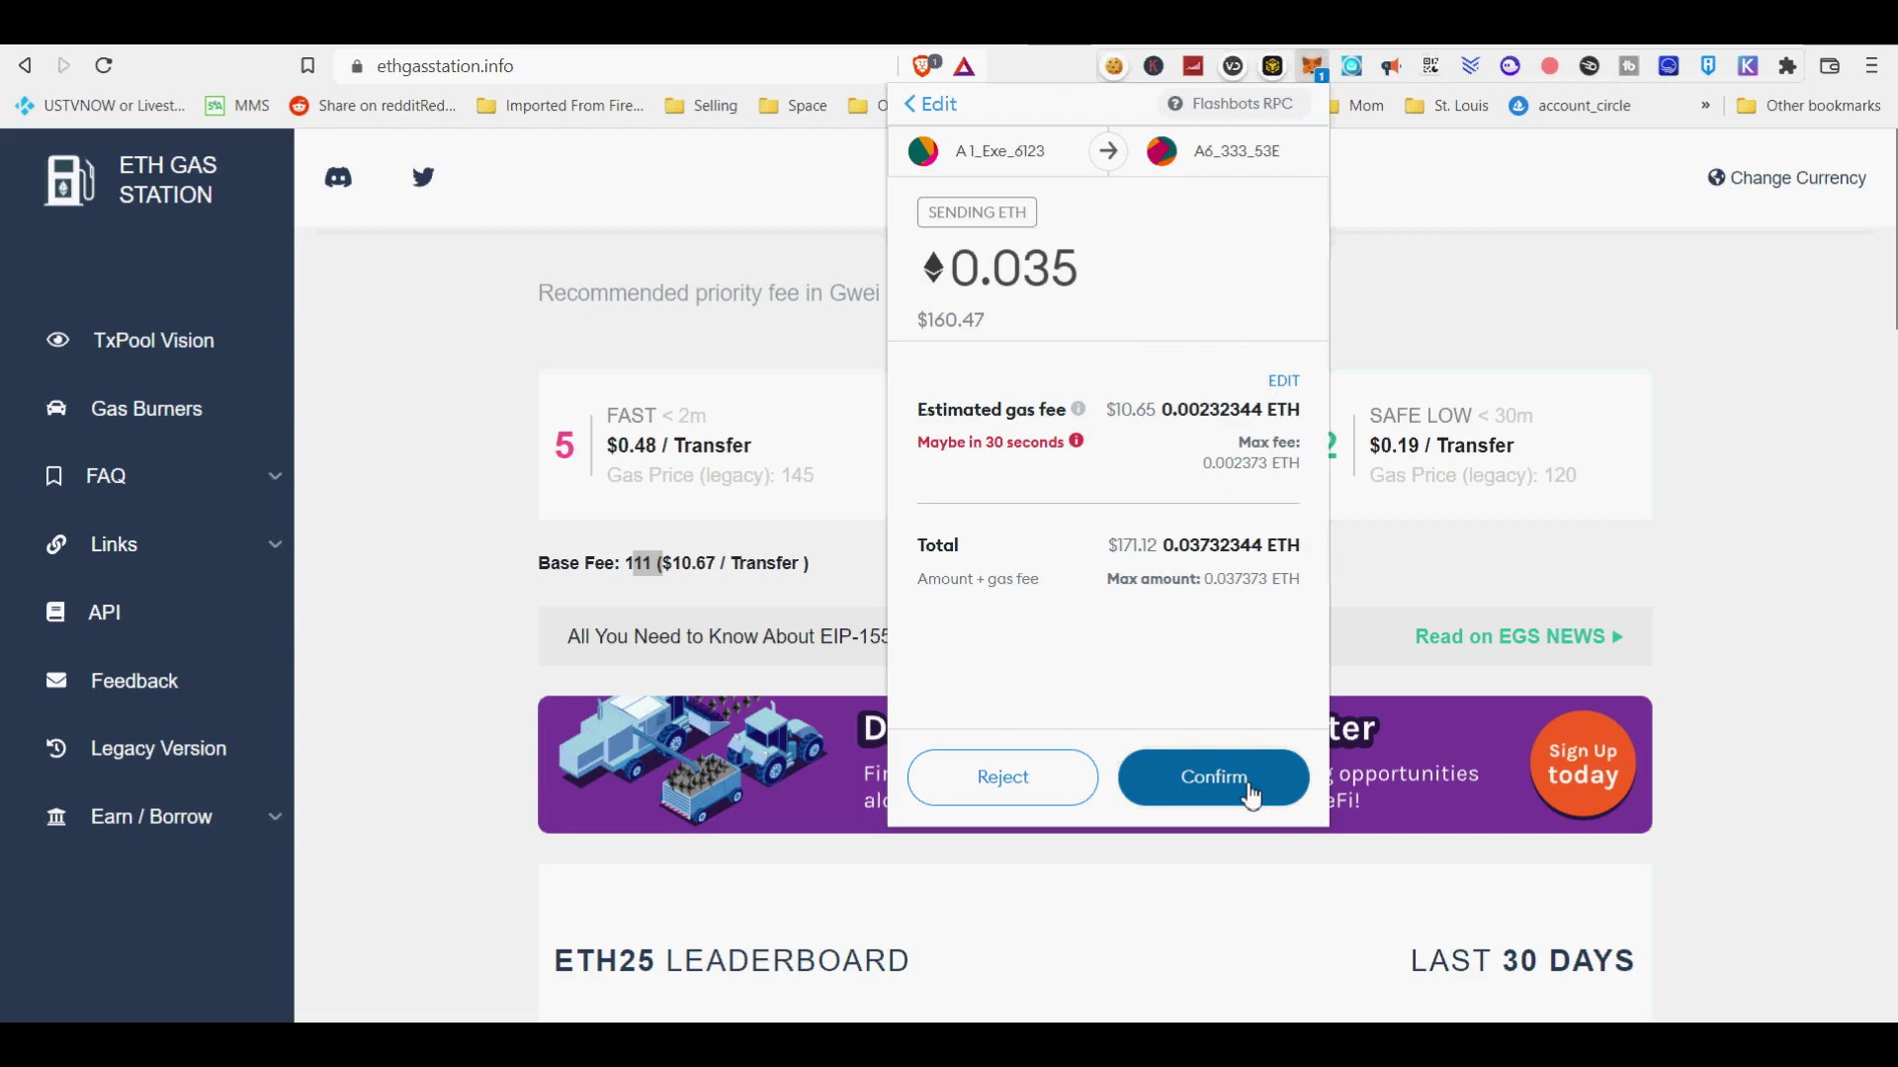
{"action": "left_click", "coordinate": [1282, 381]}
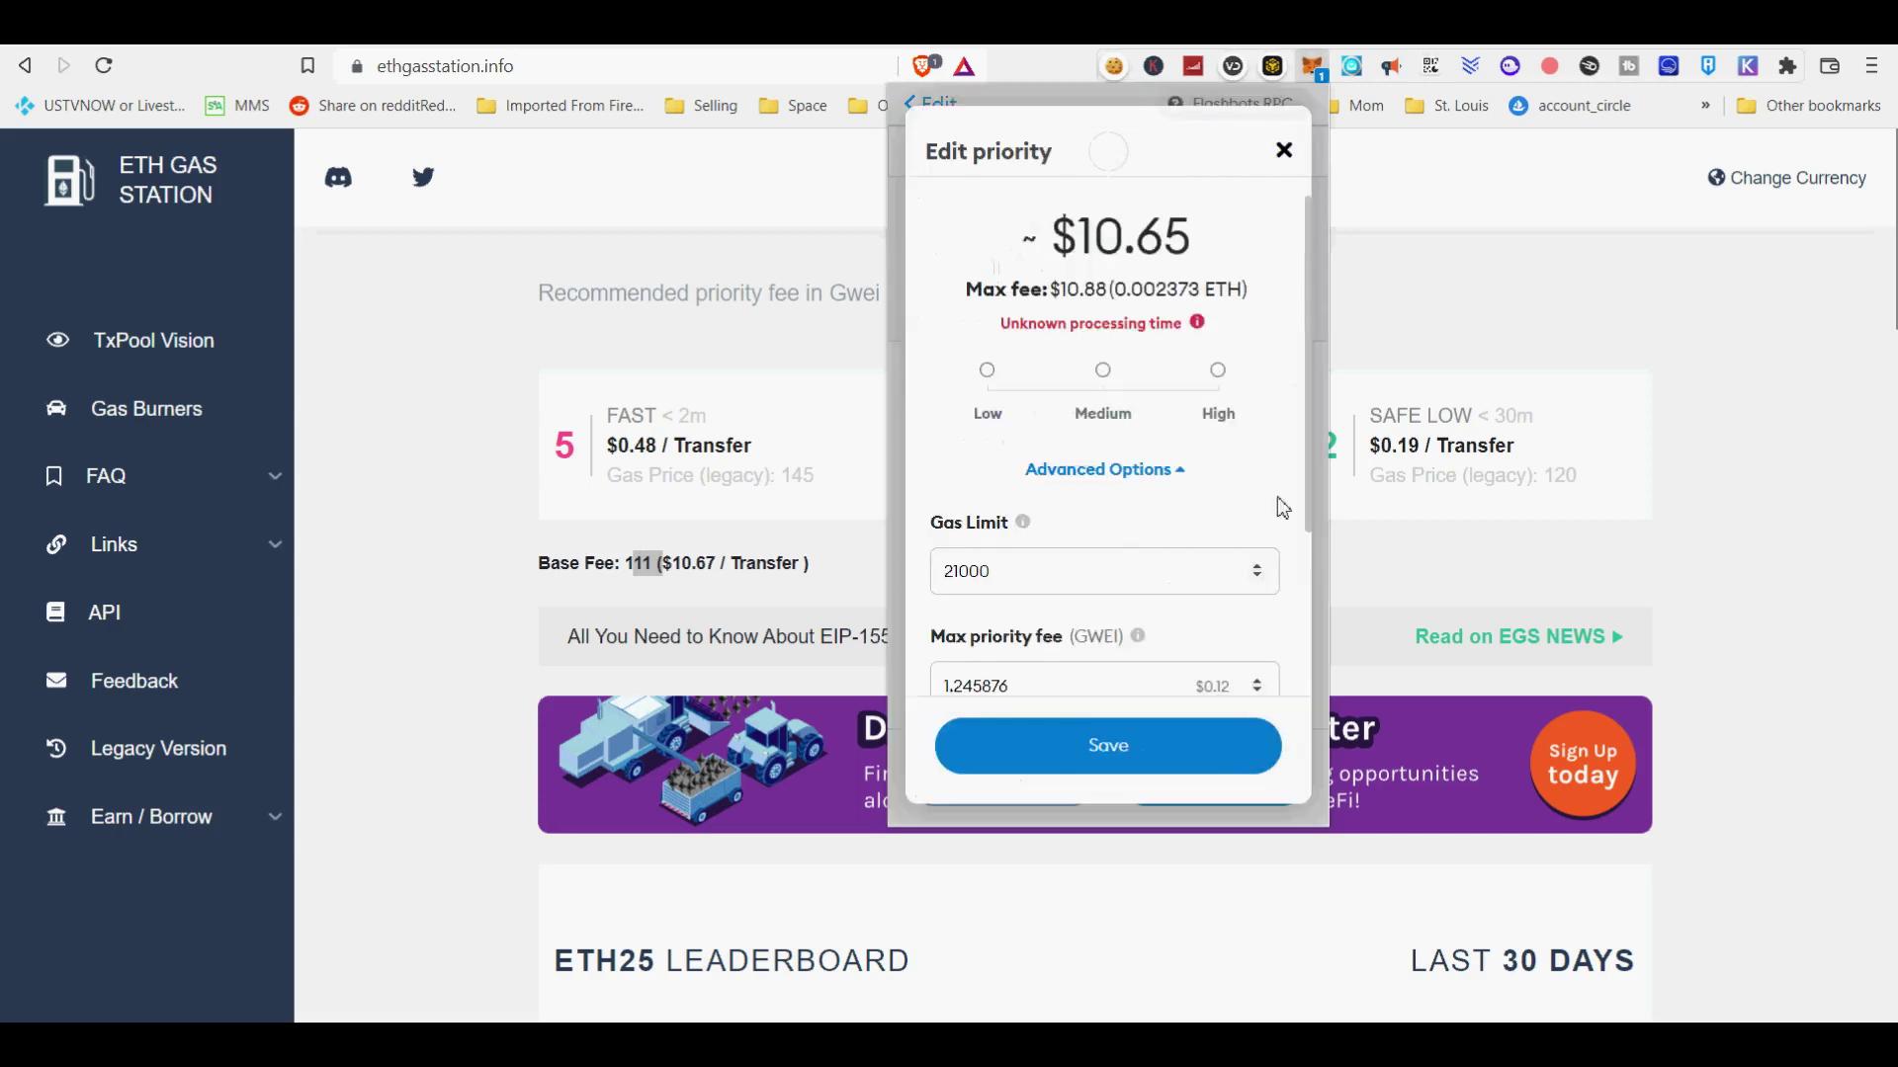
{"action": "scroll", "coordinate": [1228, 662], "scroll_direction": "down", "scroll_amount": 3}
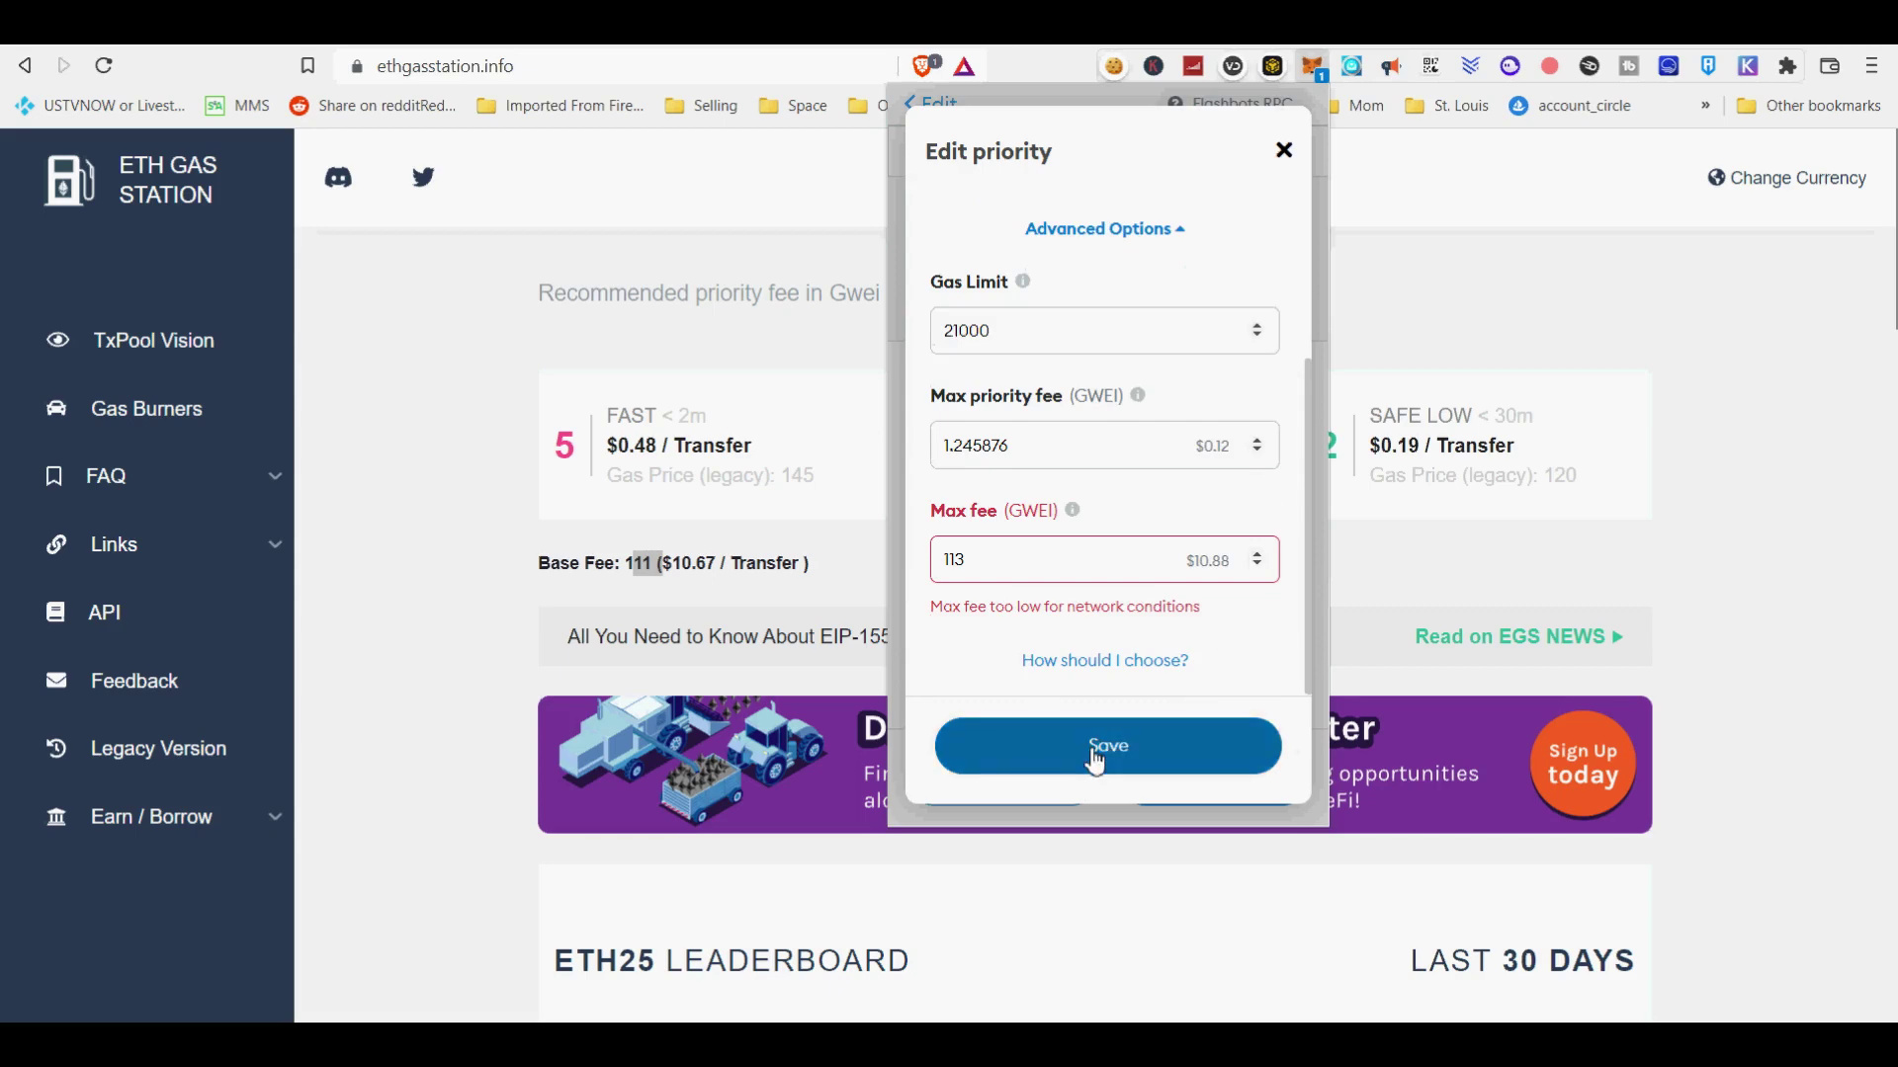
{"action": "left_click", "coordinate": [1095, 761]}
{"action": "left_click", "coordinate": [1183, 788]}
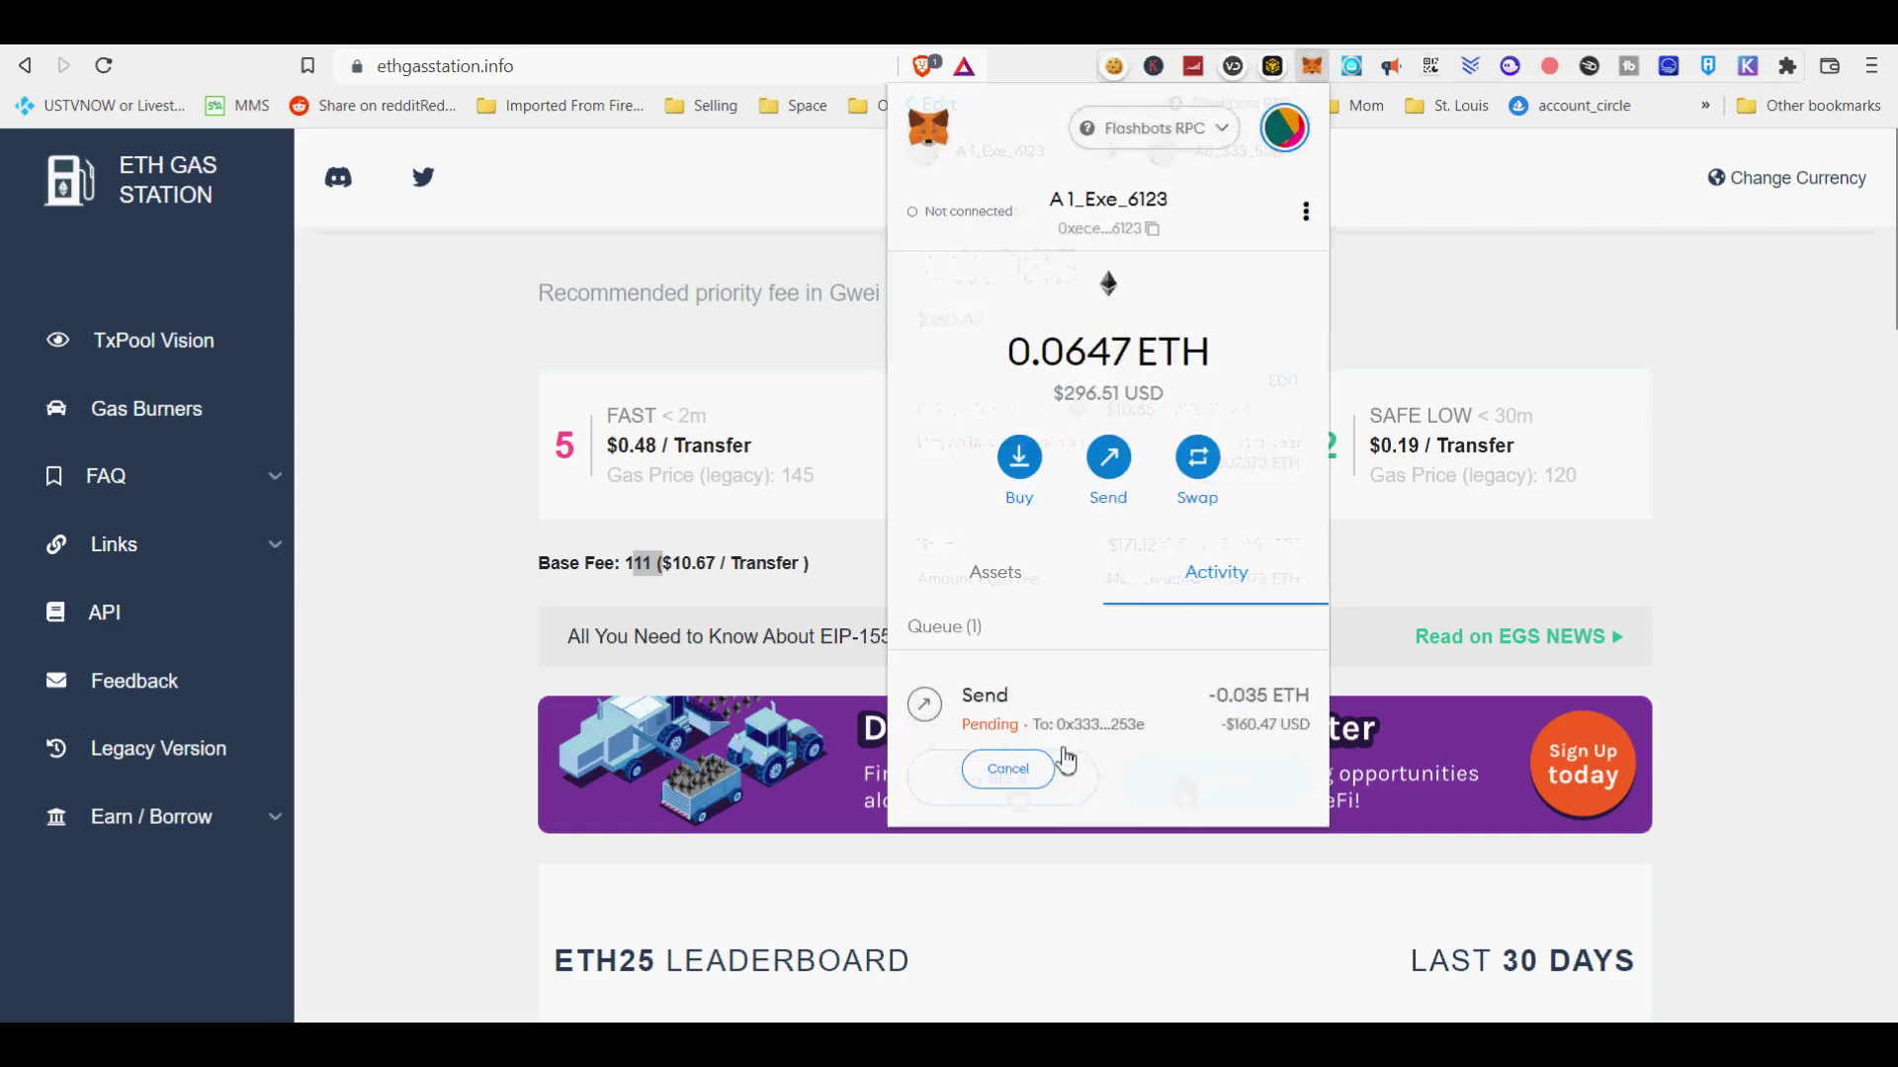
{"action": "scroll", "coordinate": [1035, 733], "scroll_direction": "down", "scroll_amount": 4}
{"action": "scroll", "coordinate": [1041, 736], "scroll_direction": "up", "scroll_amount": 4}
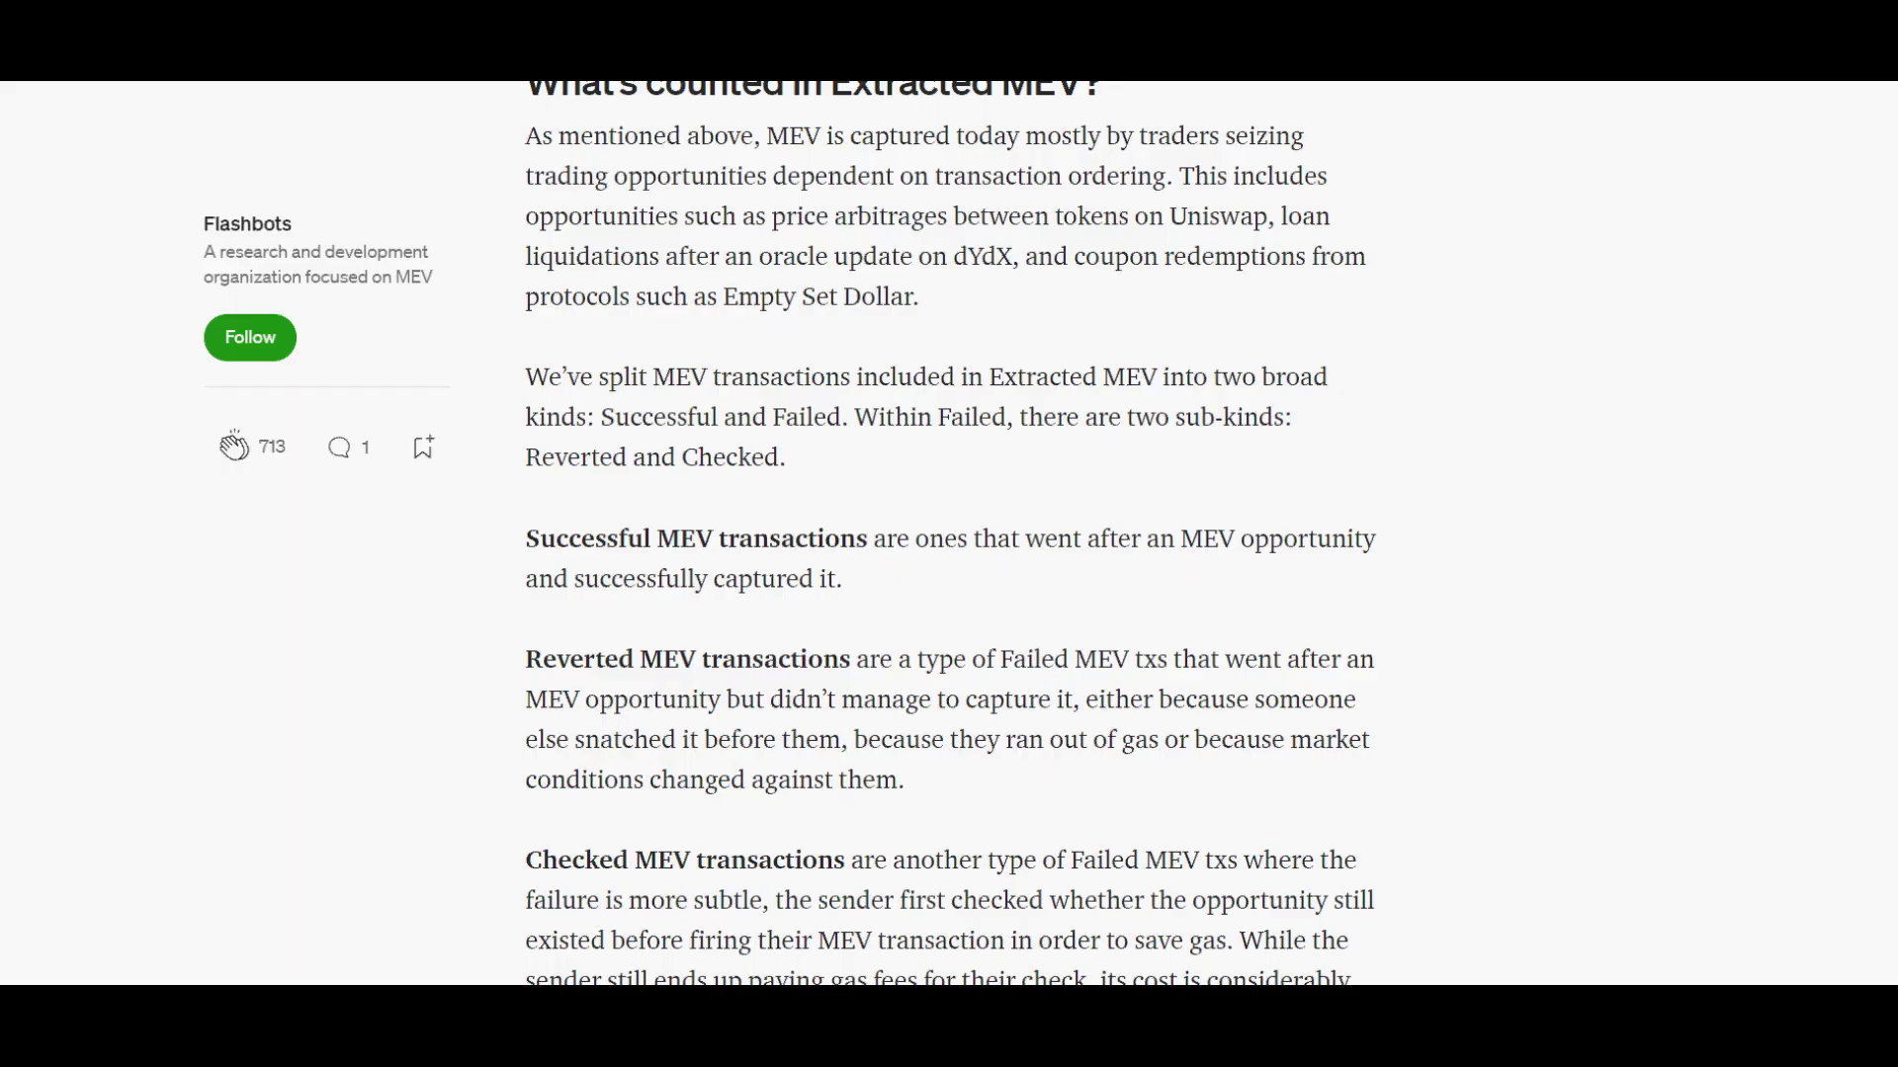
{"action": "scroll", "coordinate": [946, 534], "scroll_direction": "up", "scroll_amount": 8}
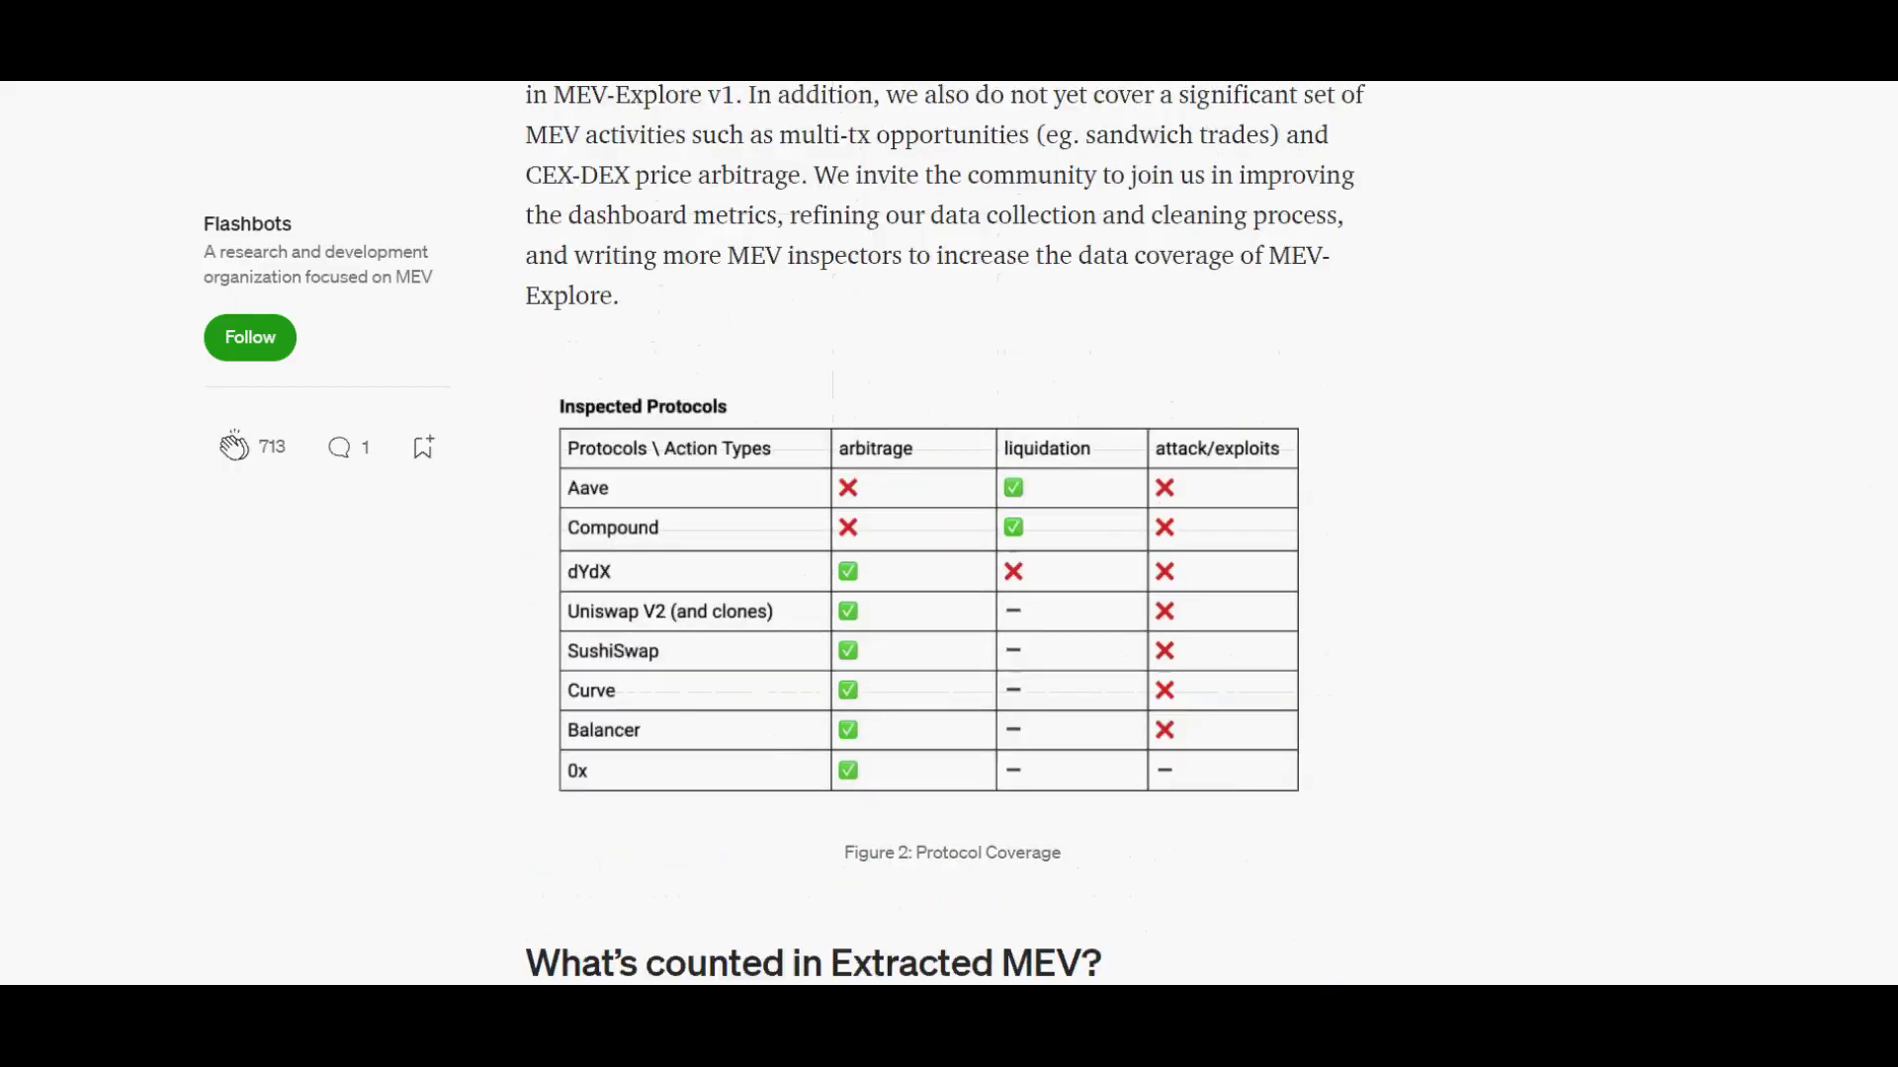
Read Example 1's 3-hop arbitrage paying 12 ETH fees, highlighting then clearing its paragraph.
{"action": "scroll", "coordinate": [946, 534], "scroll_direction": "down", "scroll_amount": 3}
{"action": "scroll", "coordinate": [1769, 366], "scroll_direction": "up", "scroll_amount": 1}
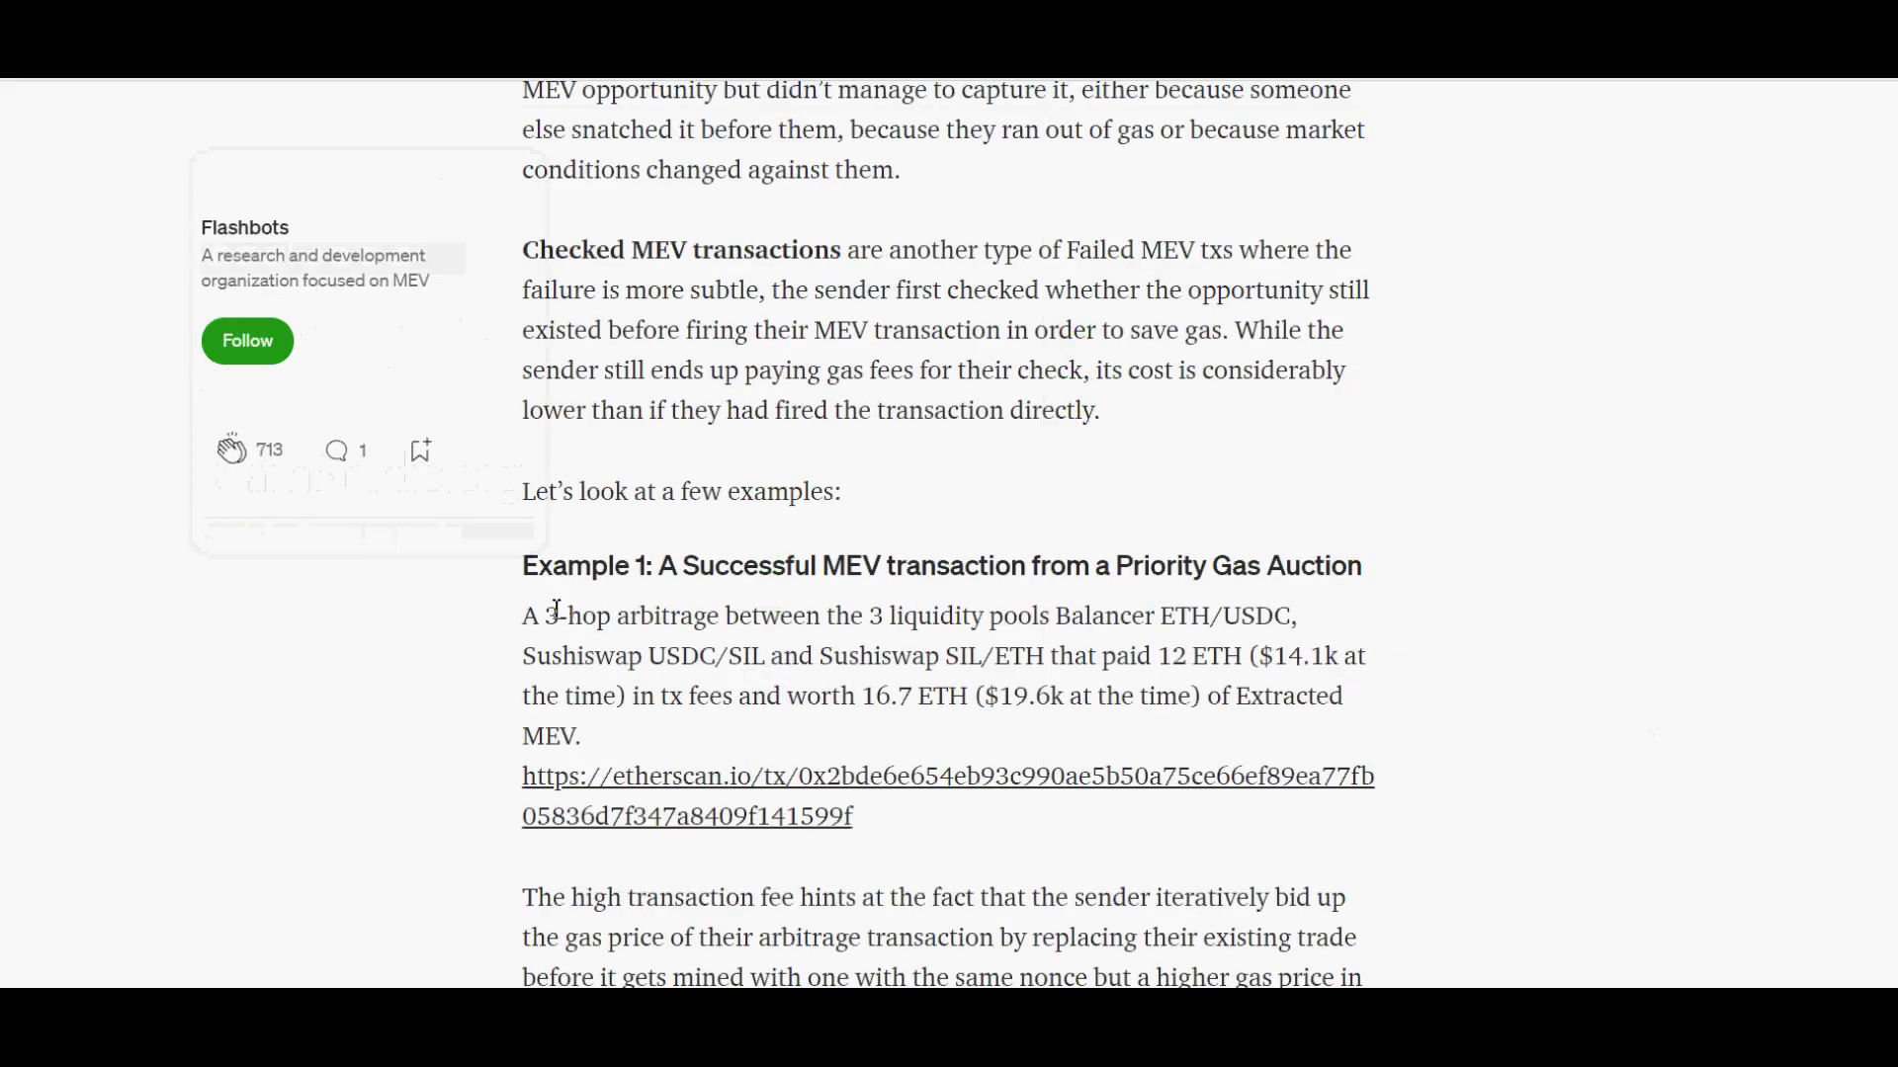
{"action": "left_click_drag", "start_coordinate": [524, 618], "coordinate": [751, 729]}
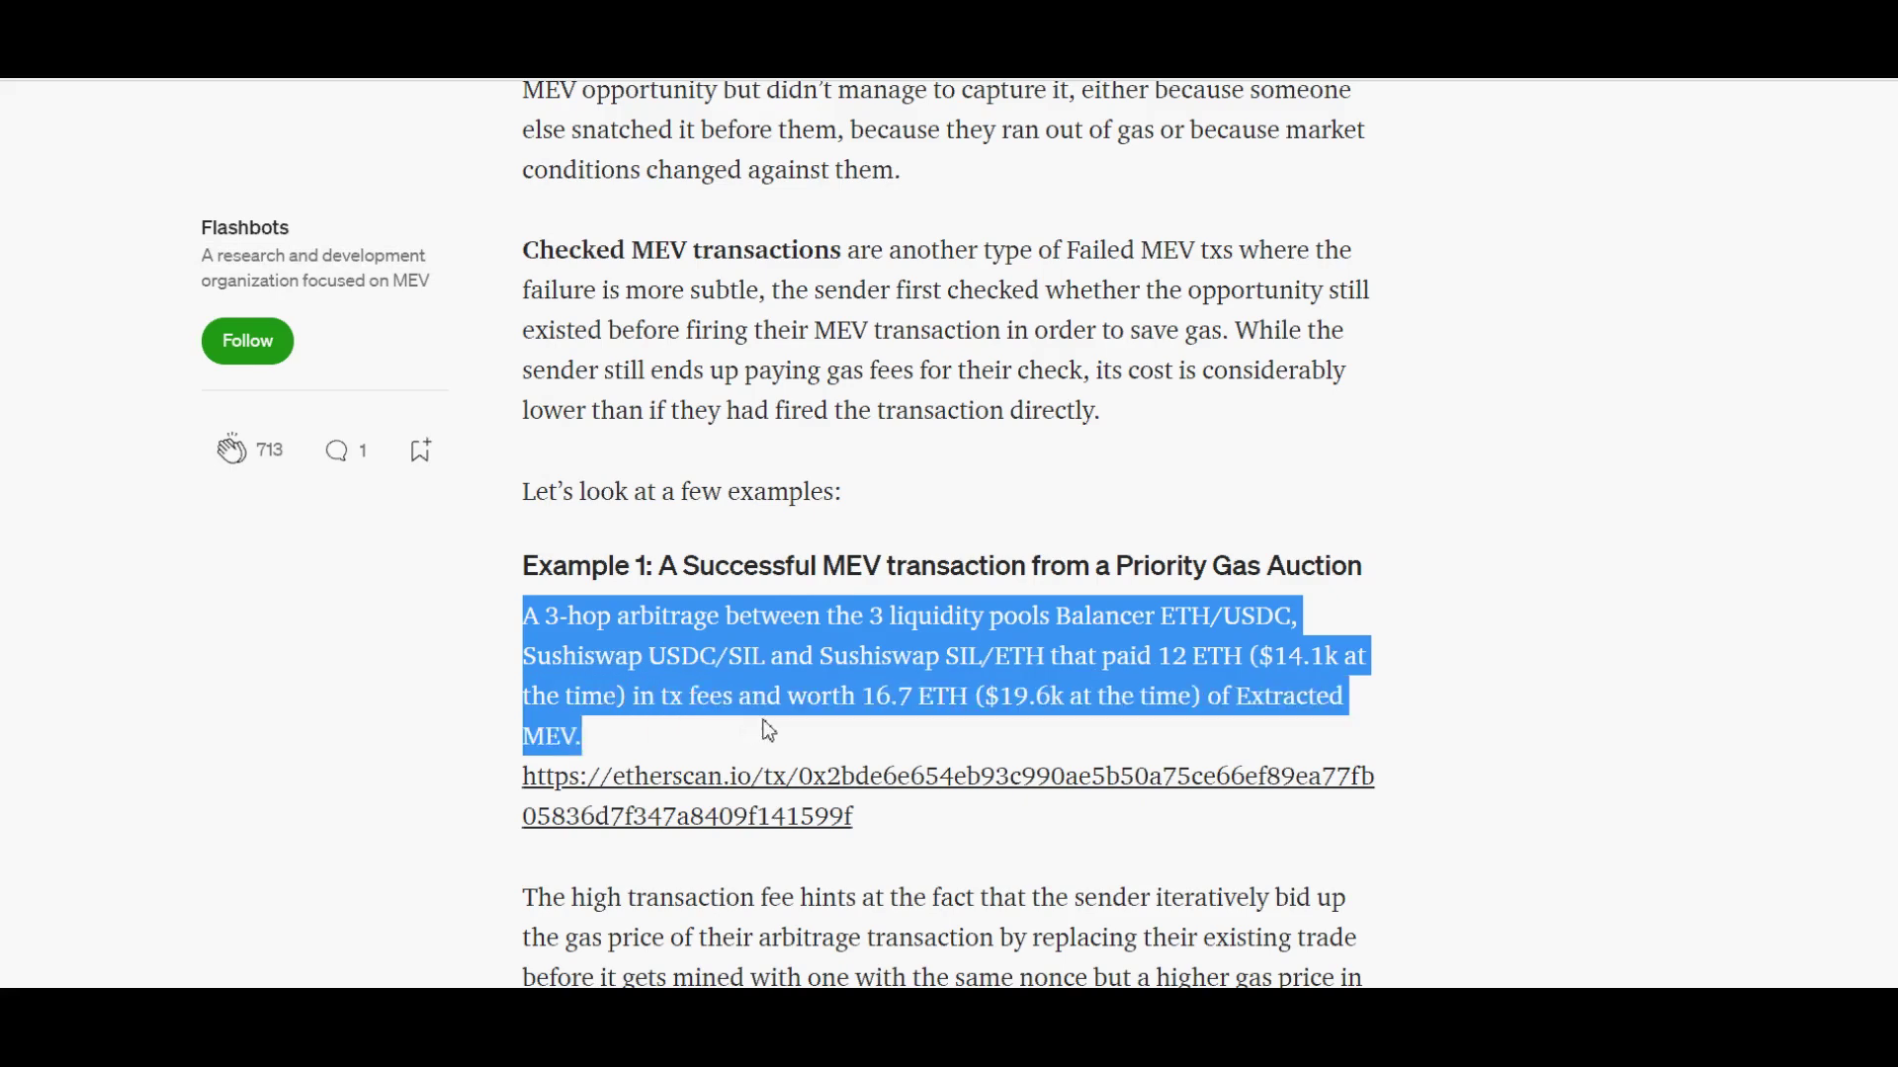
{"action": "left_click_drag", "start_coordinate": [769, 730], "coordinate": [769, 731]}
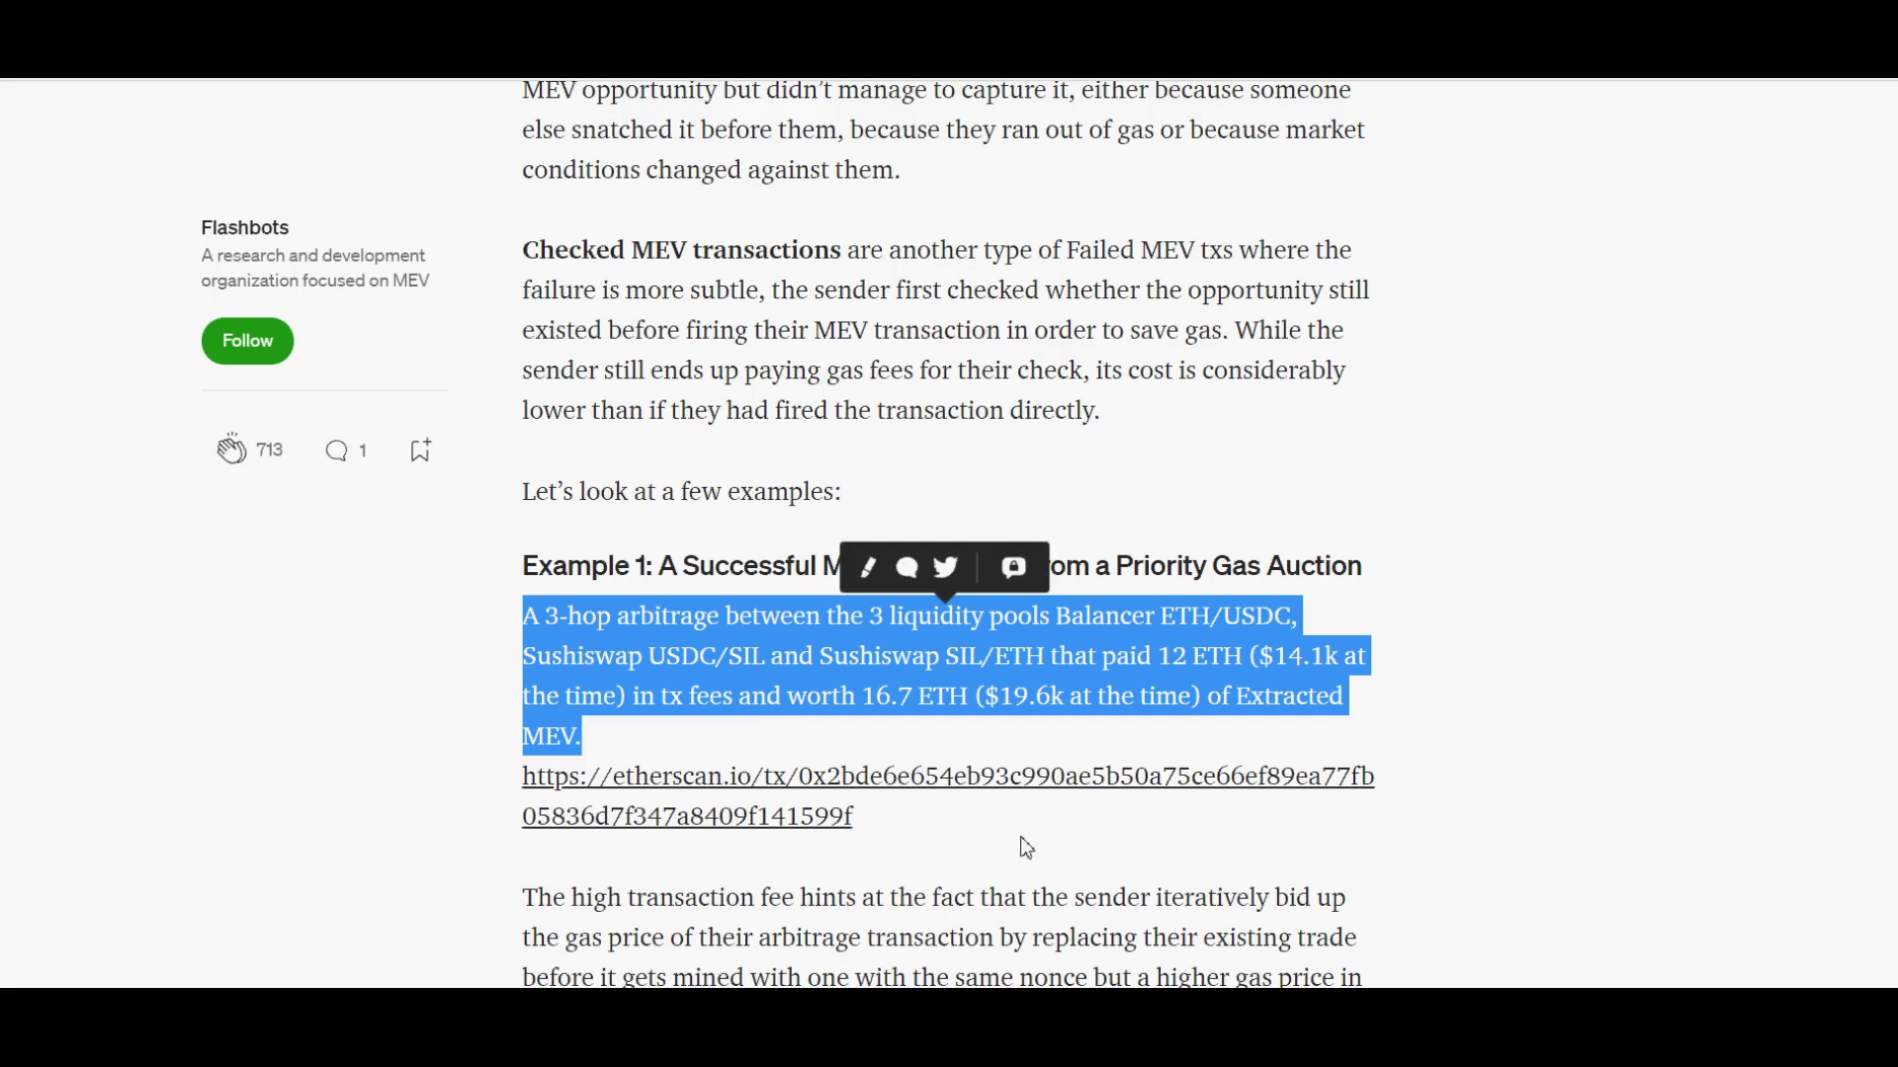
{"action": "scroll", "coordinate": [1863, 464], "scroll_direction": "down", "scroll_amount": 3}
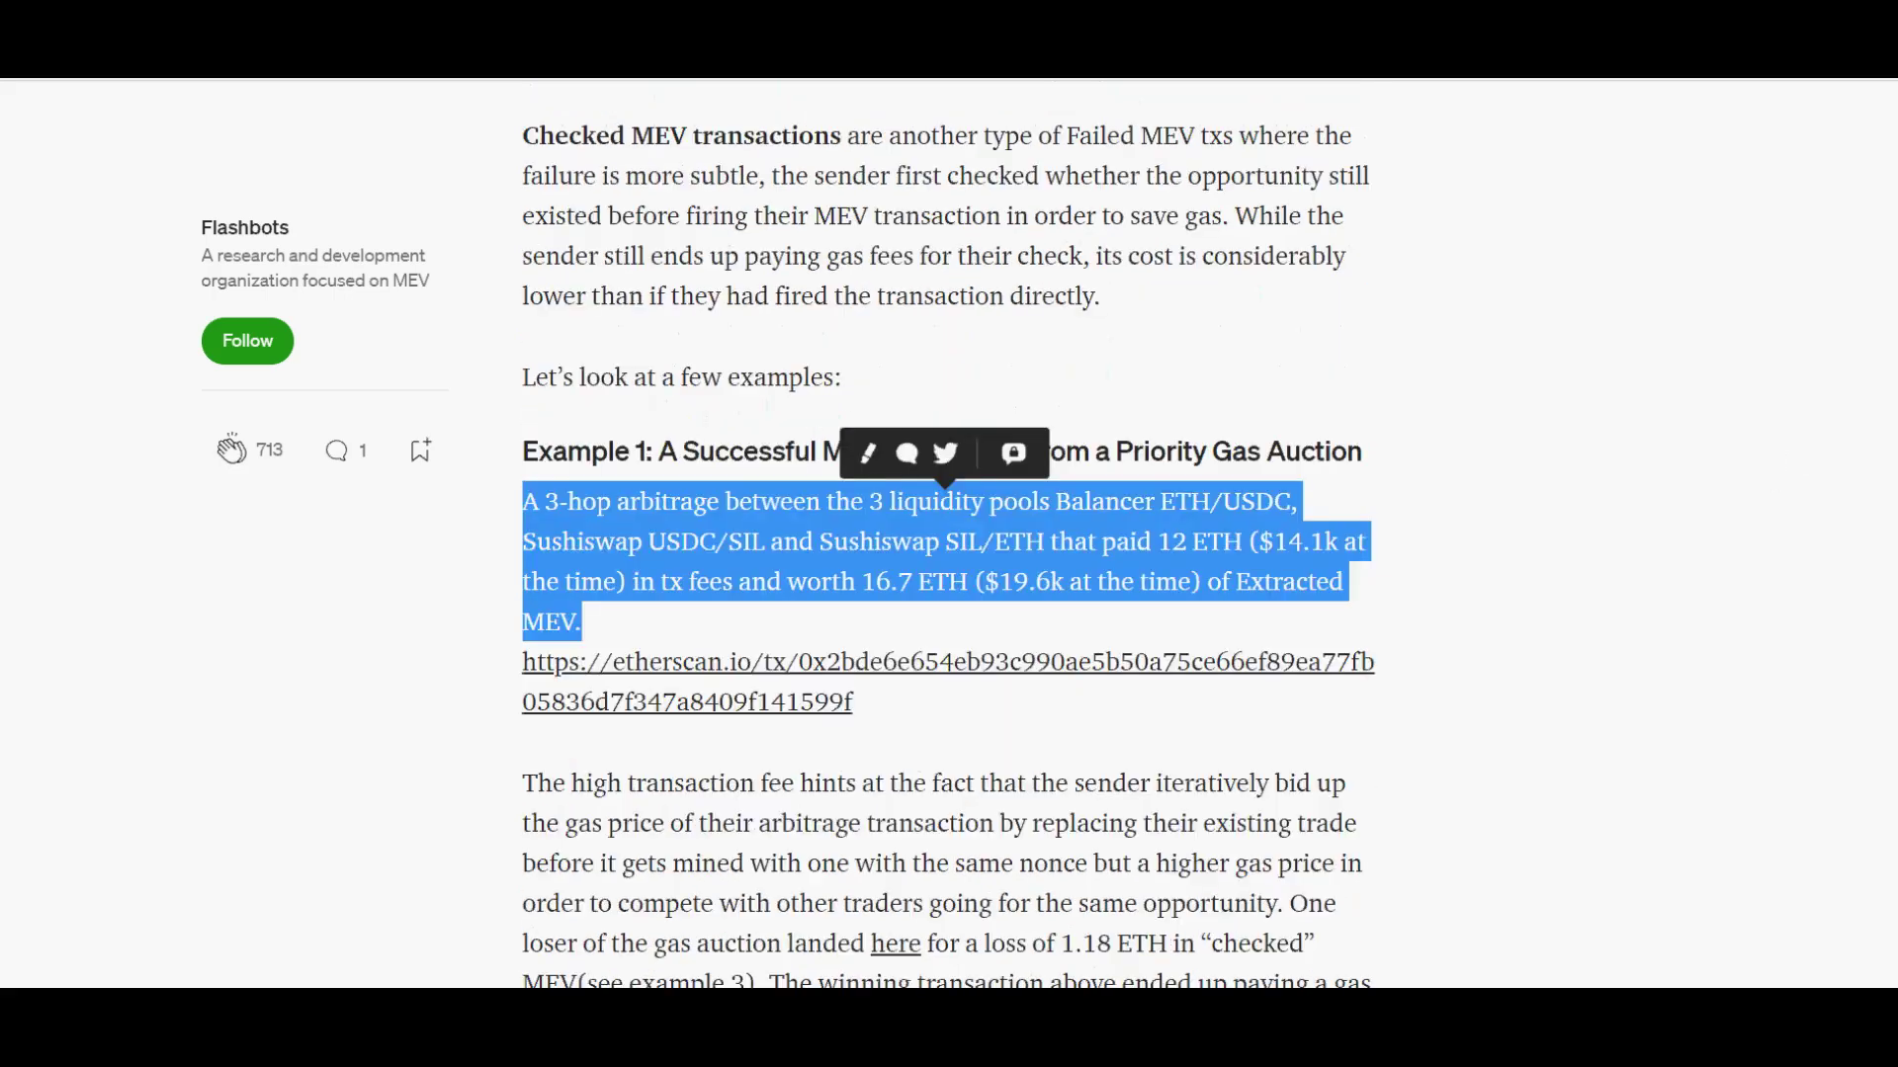
{"action": "left_click", "coordinate": [1868, 476]}
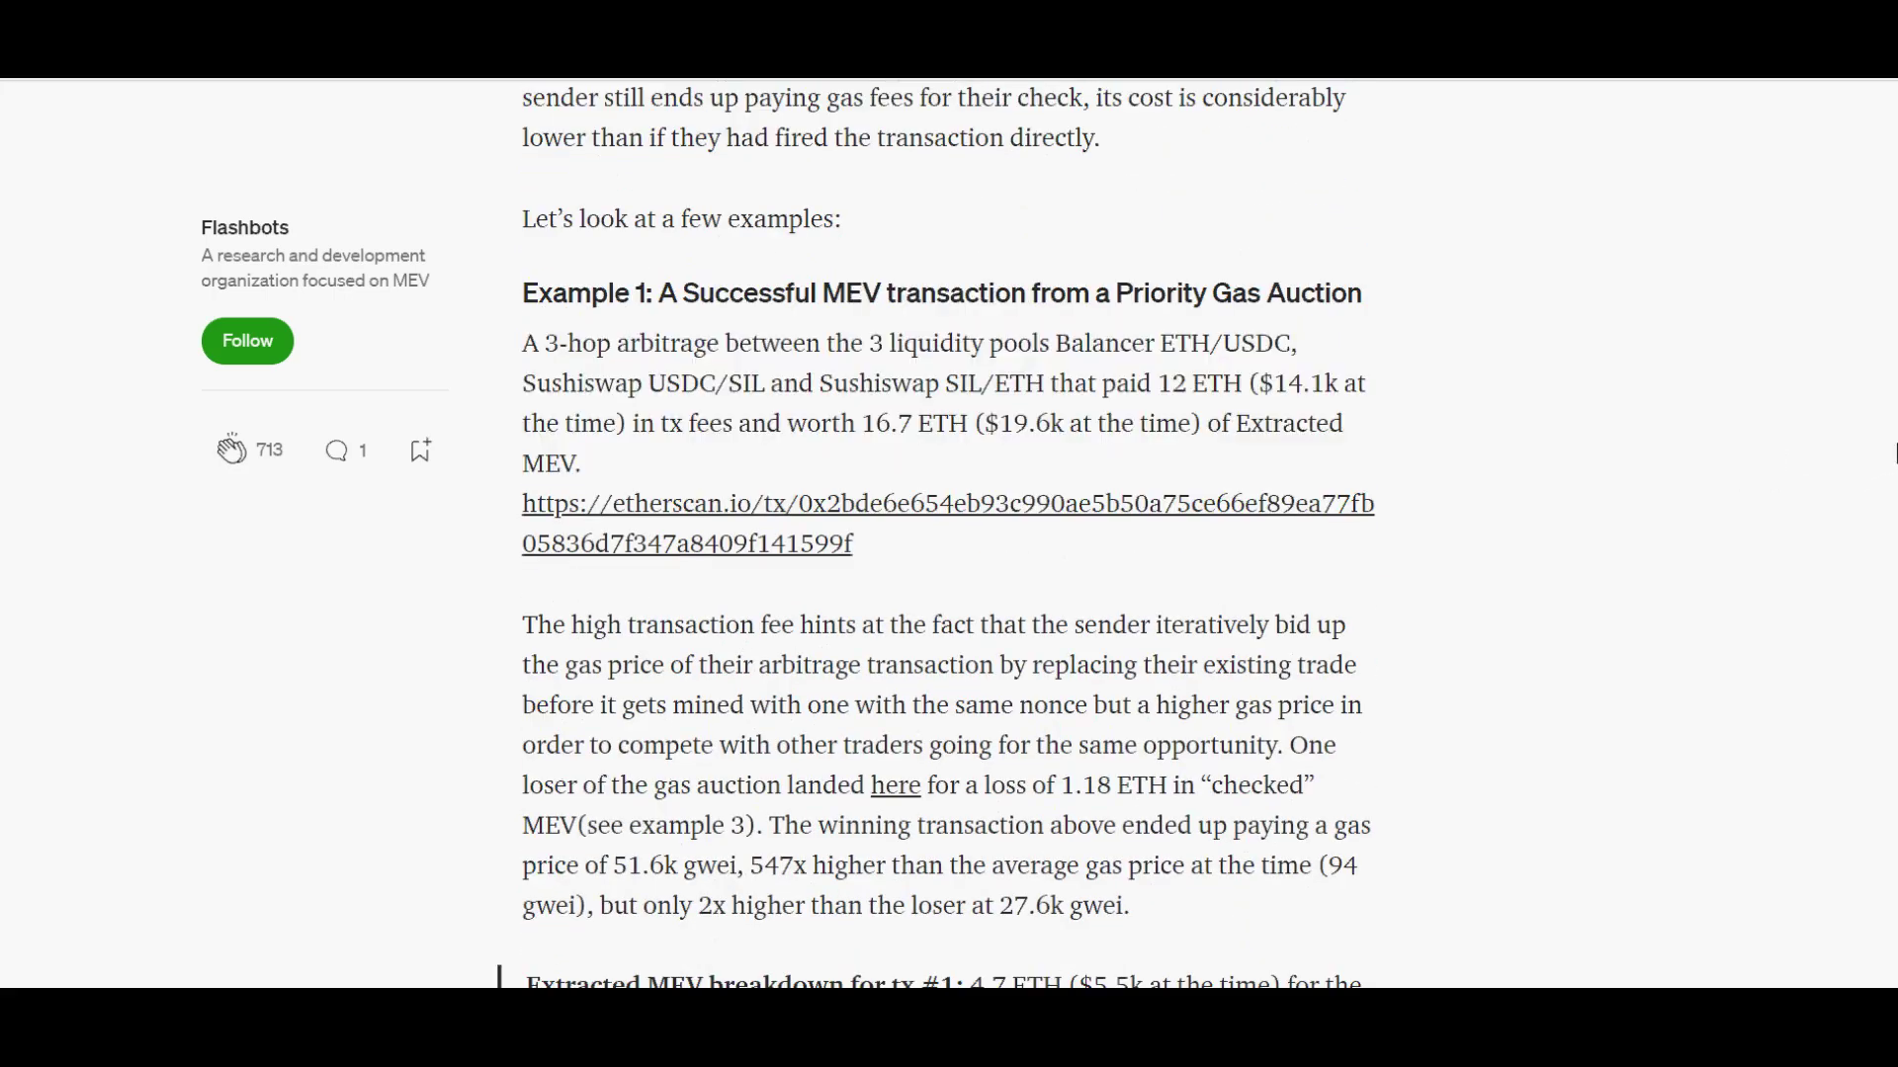
Scroll past Example 2's reverted transaction down to Example 3's failed checked arbitrage.
{"action": "scroll", "coordinate": [935, 534], "scroll_direction": "down", "scroll_amount": 3}
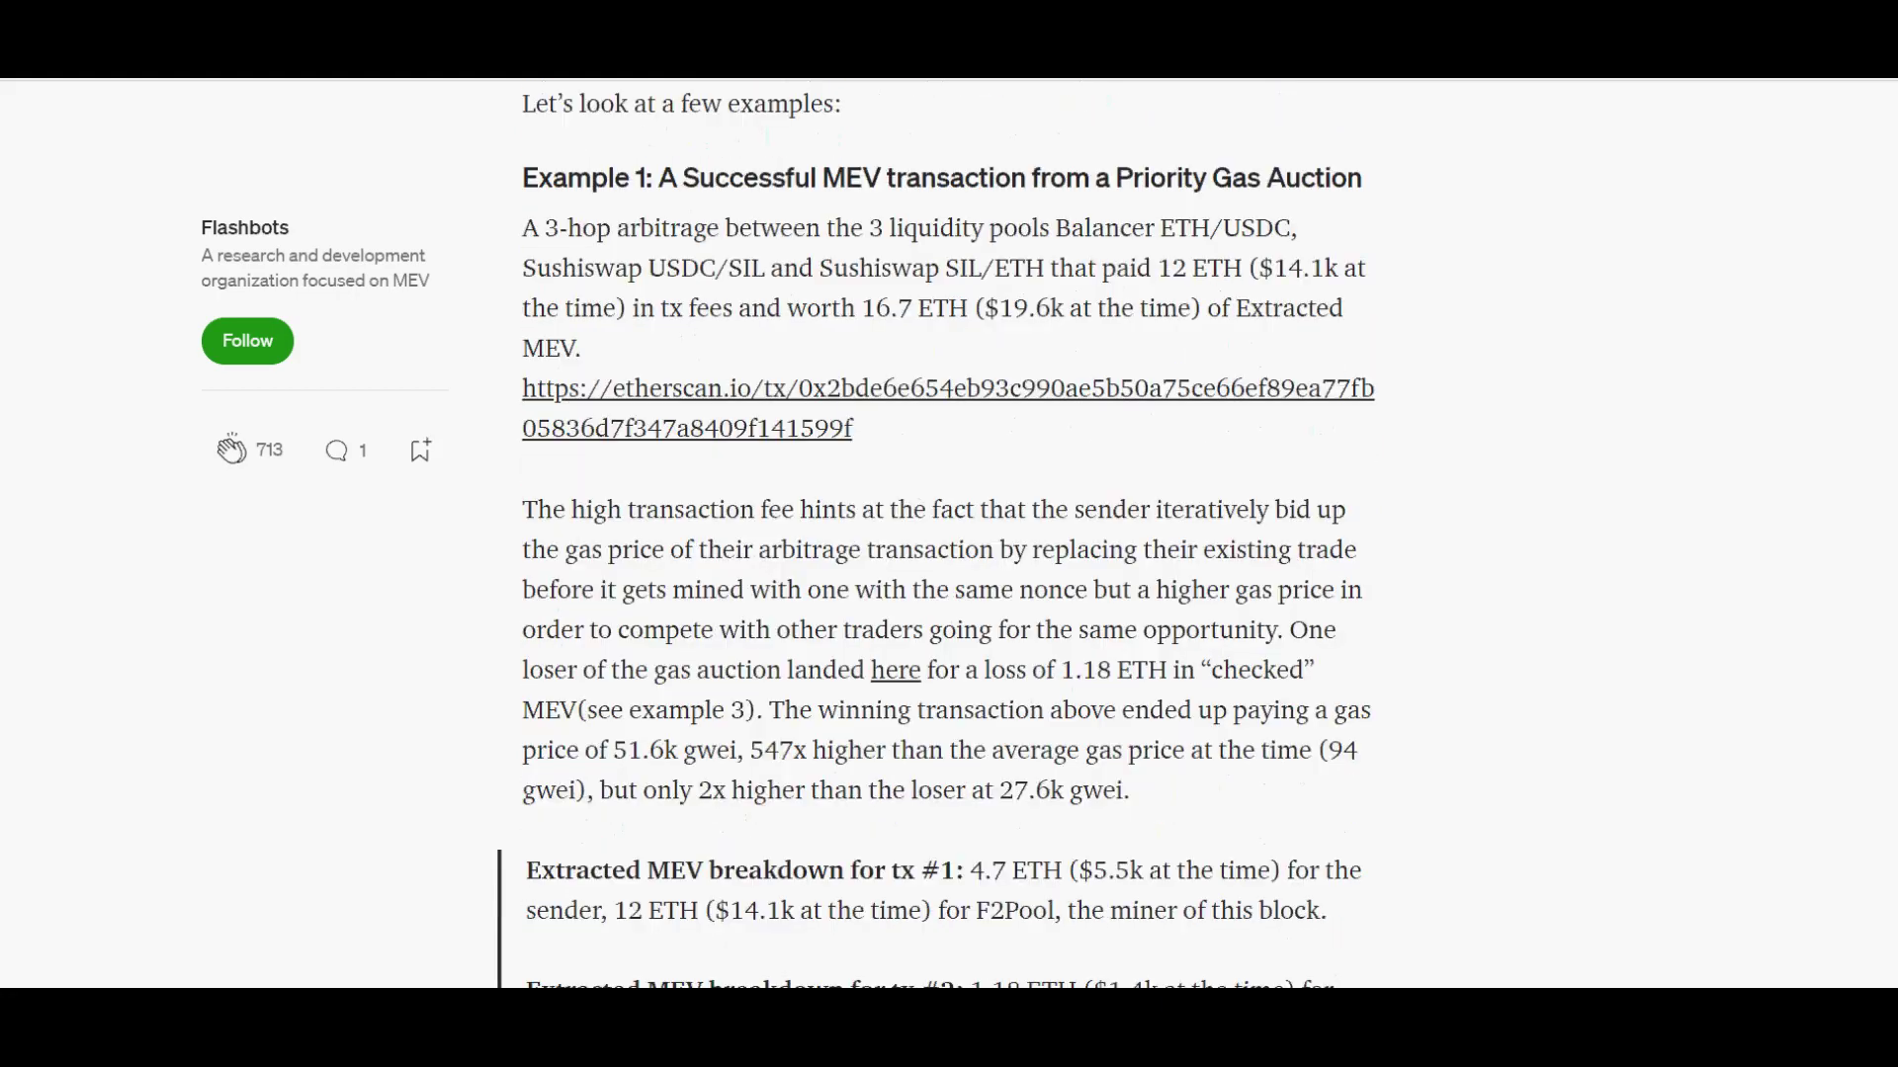
{"action": "scroll", "coordinate": [935, 534], "scroll_direction": "down", "scroll_amount": 4}
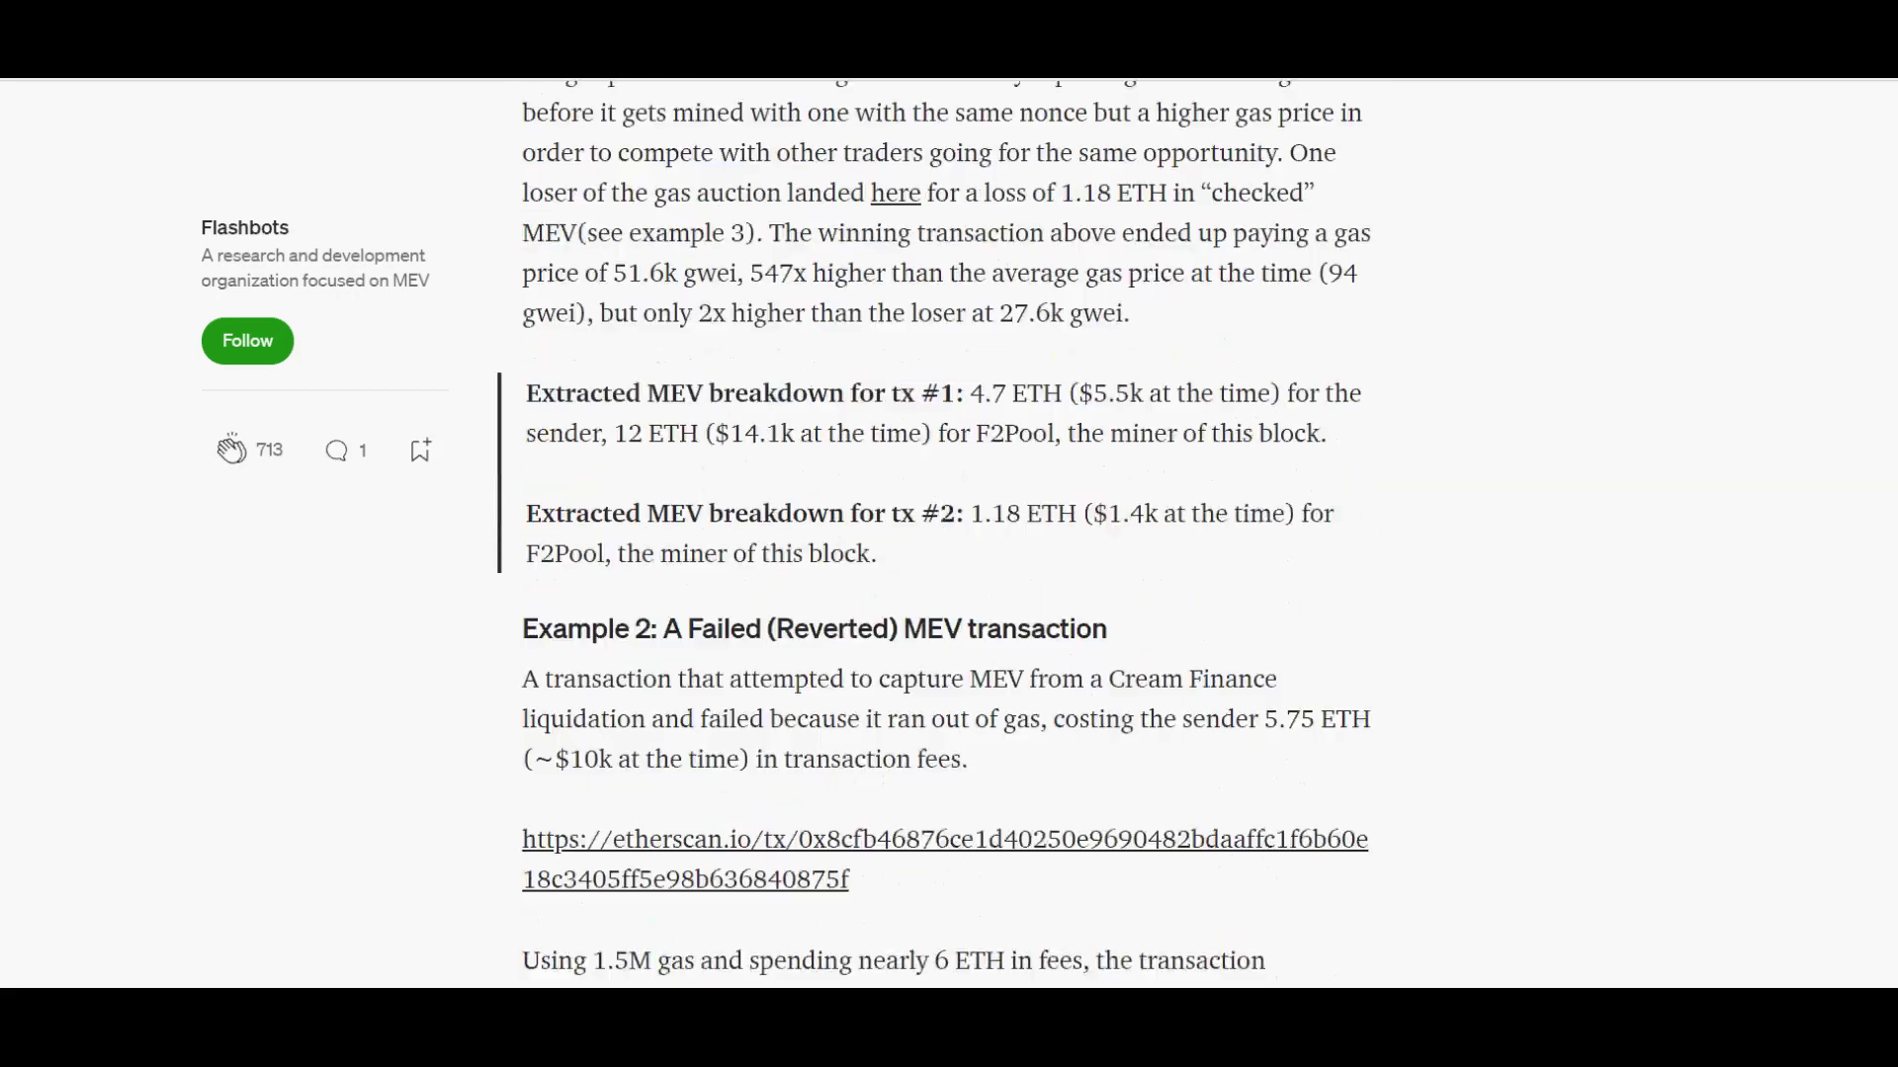
{"action": "scroll", "coordinate": [935, 534], "scroll_direction": "down", "scroll_amount": 1}
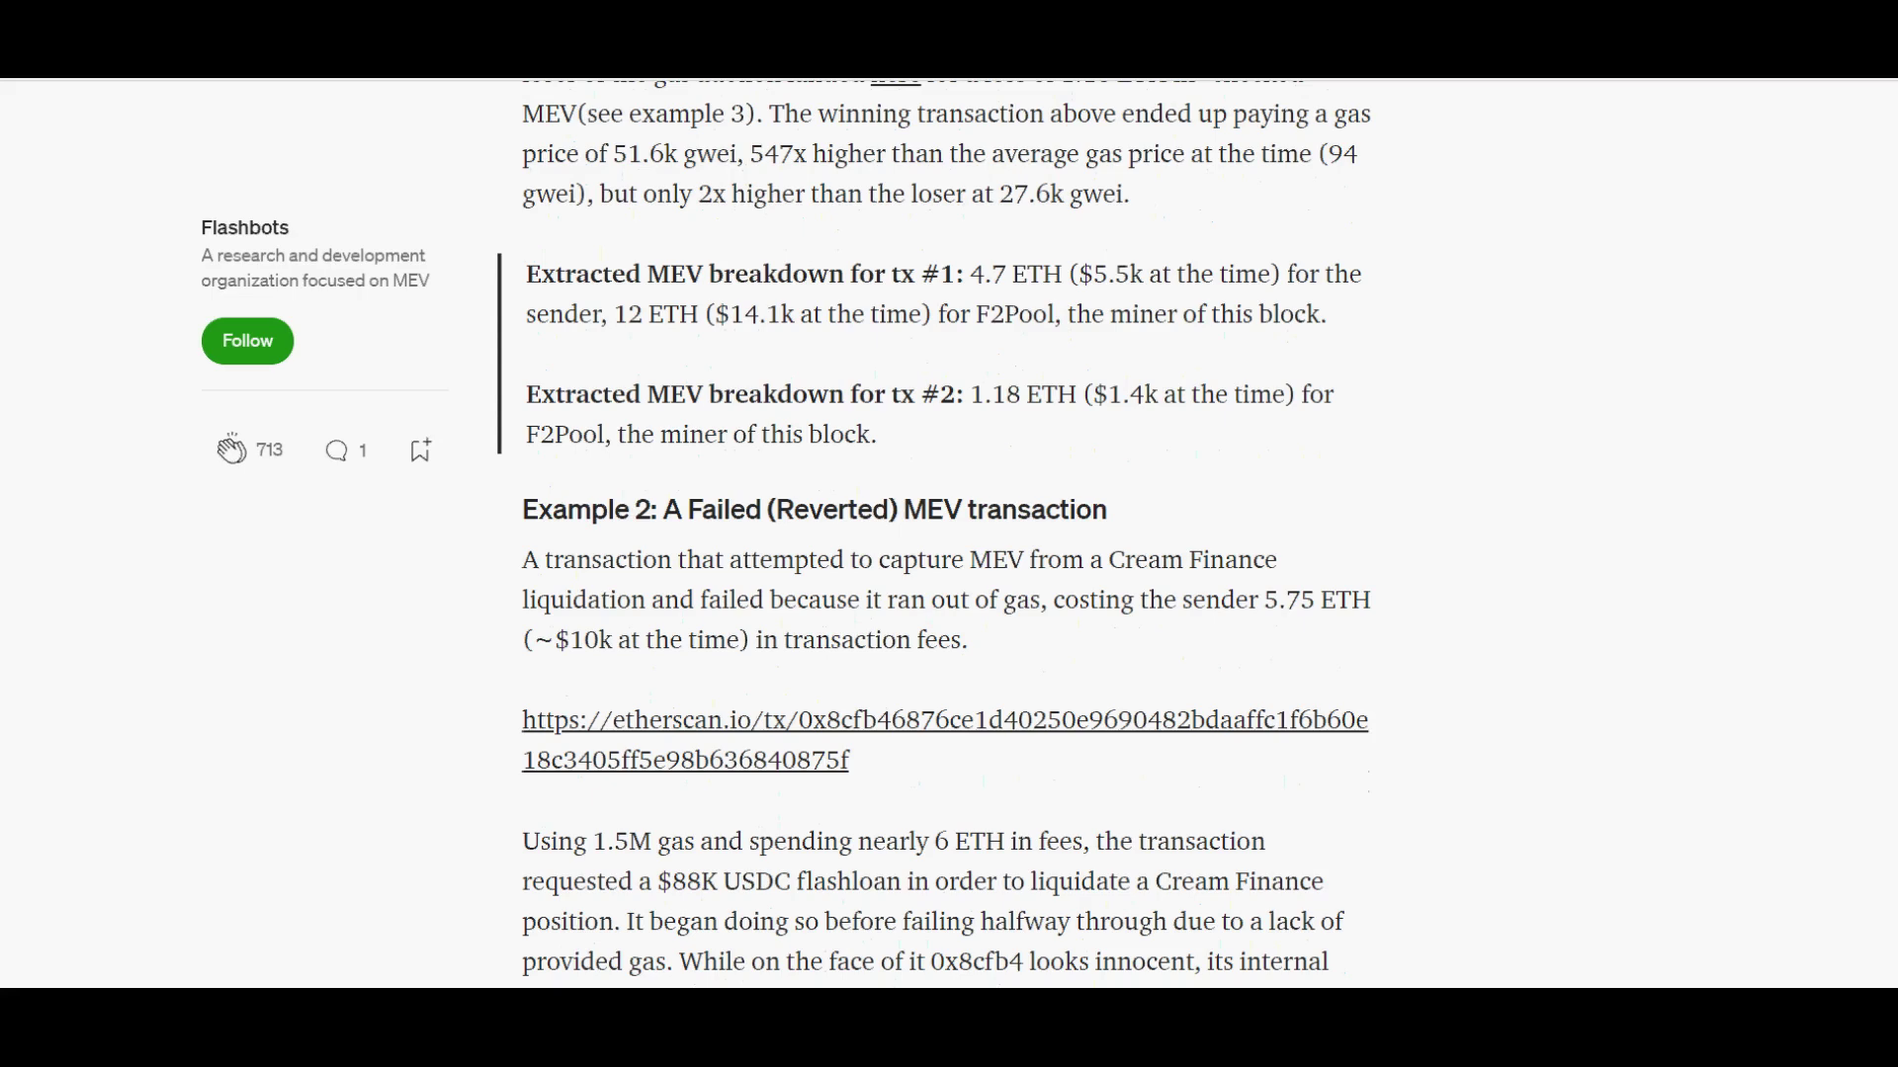
{"action": "scroll", "coordinate": [935, 534], "scroll_direction": "down", "scroll_amount": 1}
{"action": "scroll", "coordinate": [935, 534], "scroll_direction": "down", "scroll_amount": 1}
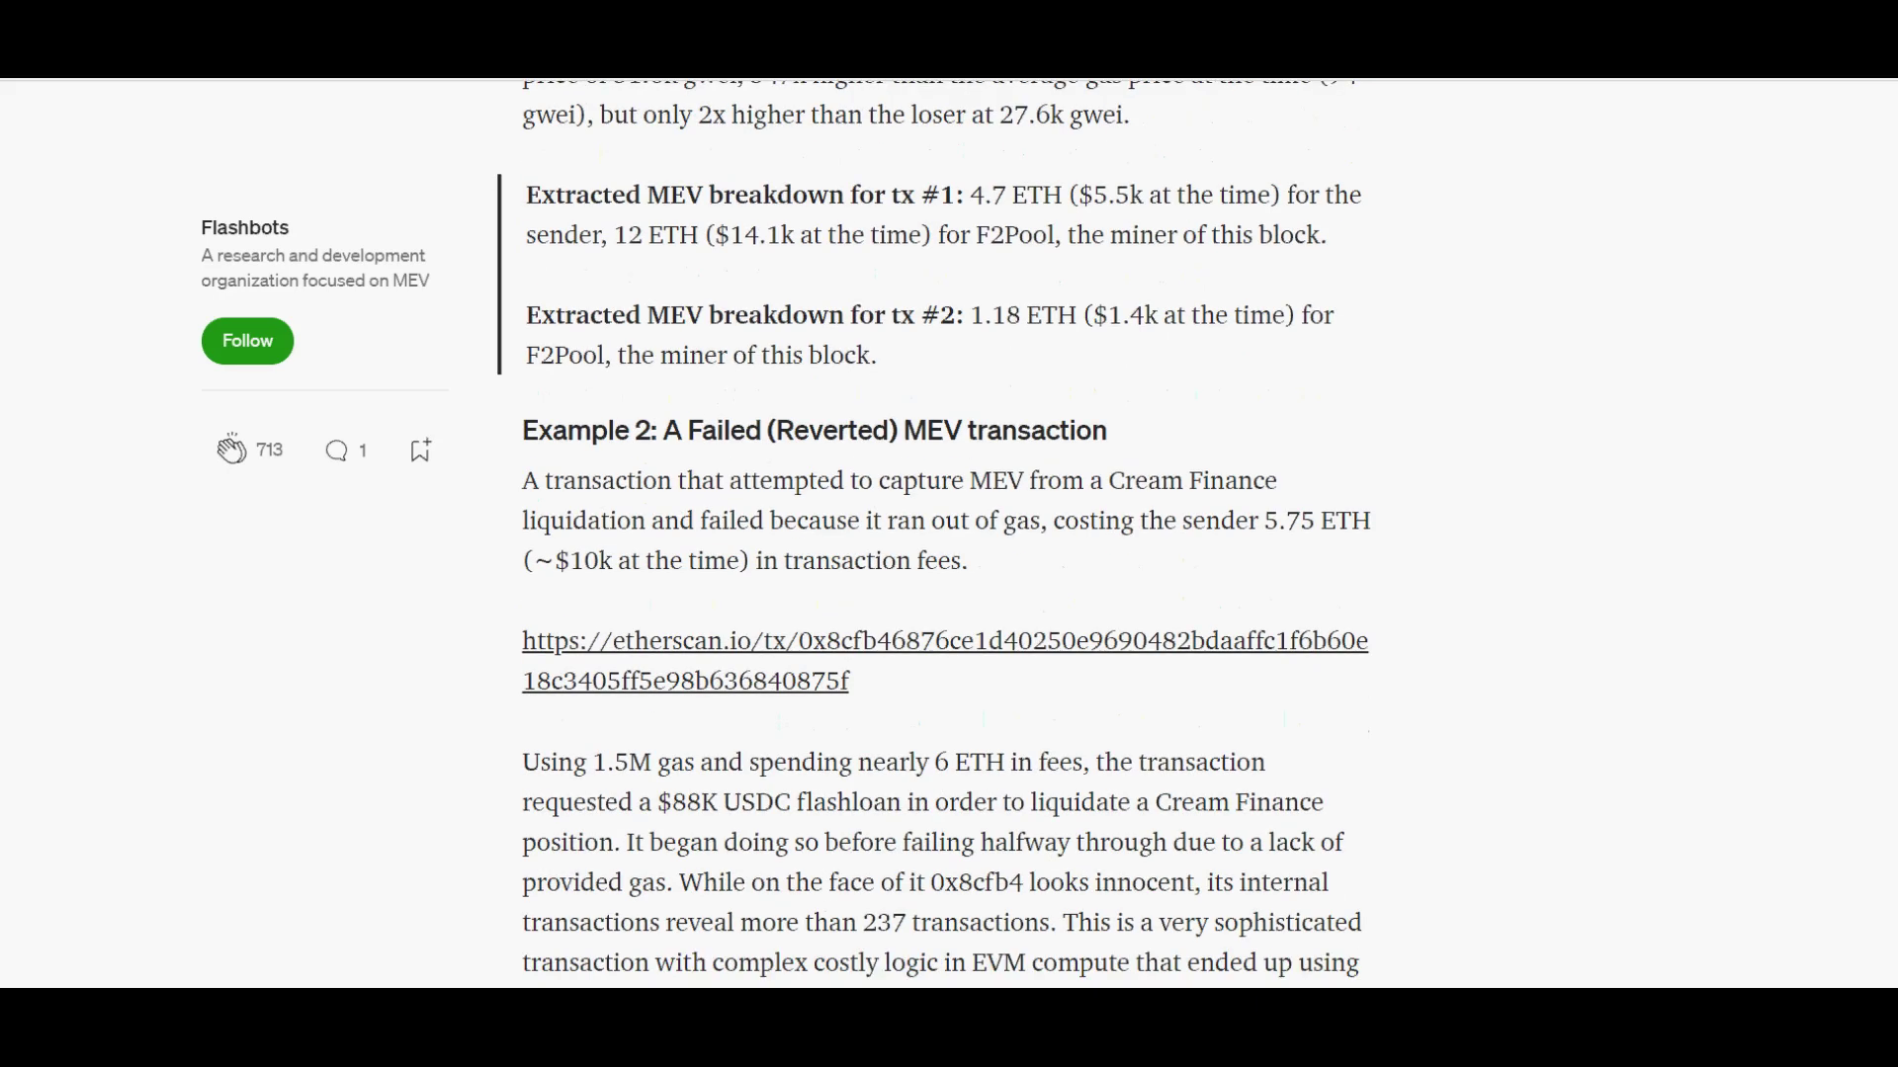
{"action": "scroll", "coordinate": [935, 533], "scroll_direction": "down", "scroll_amount": 1}
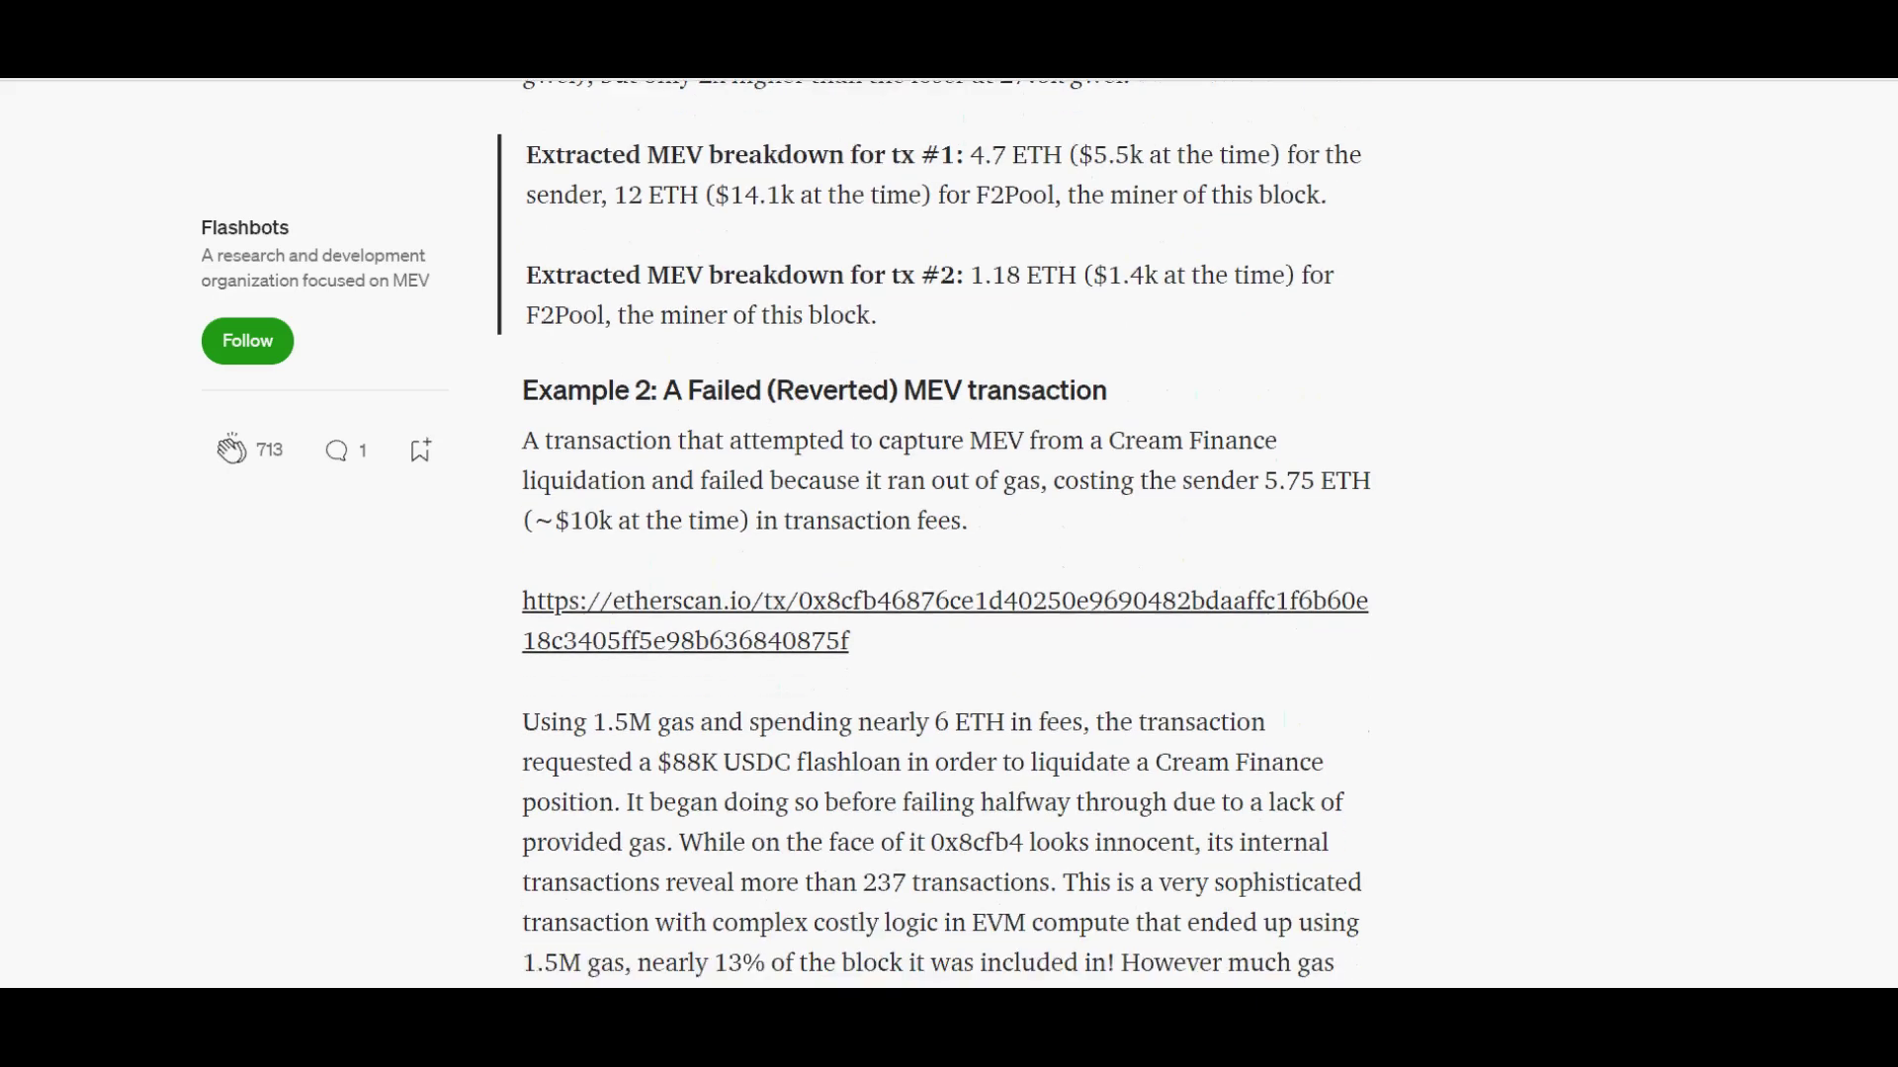
{"action": "scroll", "coordinate": [935, 534], "scroll_direction": "down", "scroll_amount": 1}
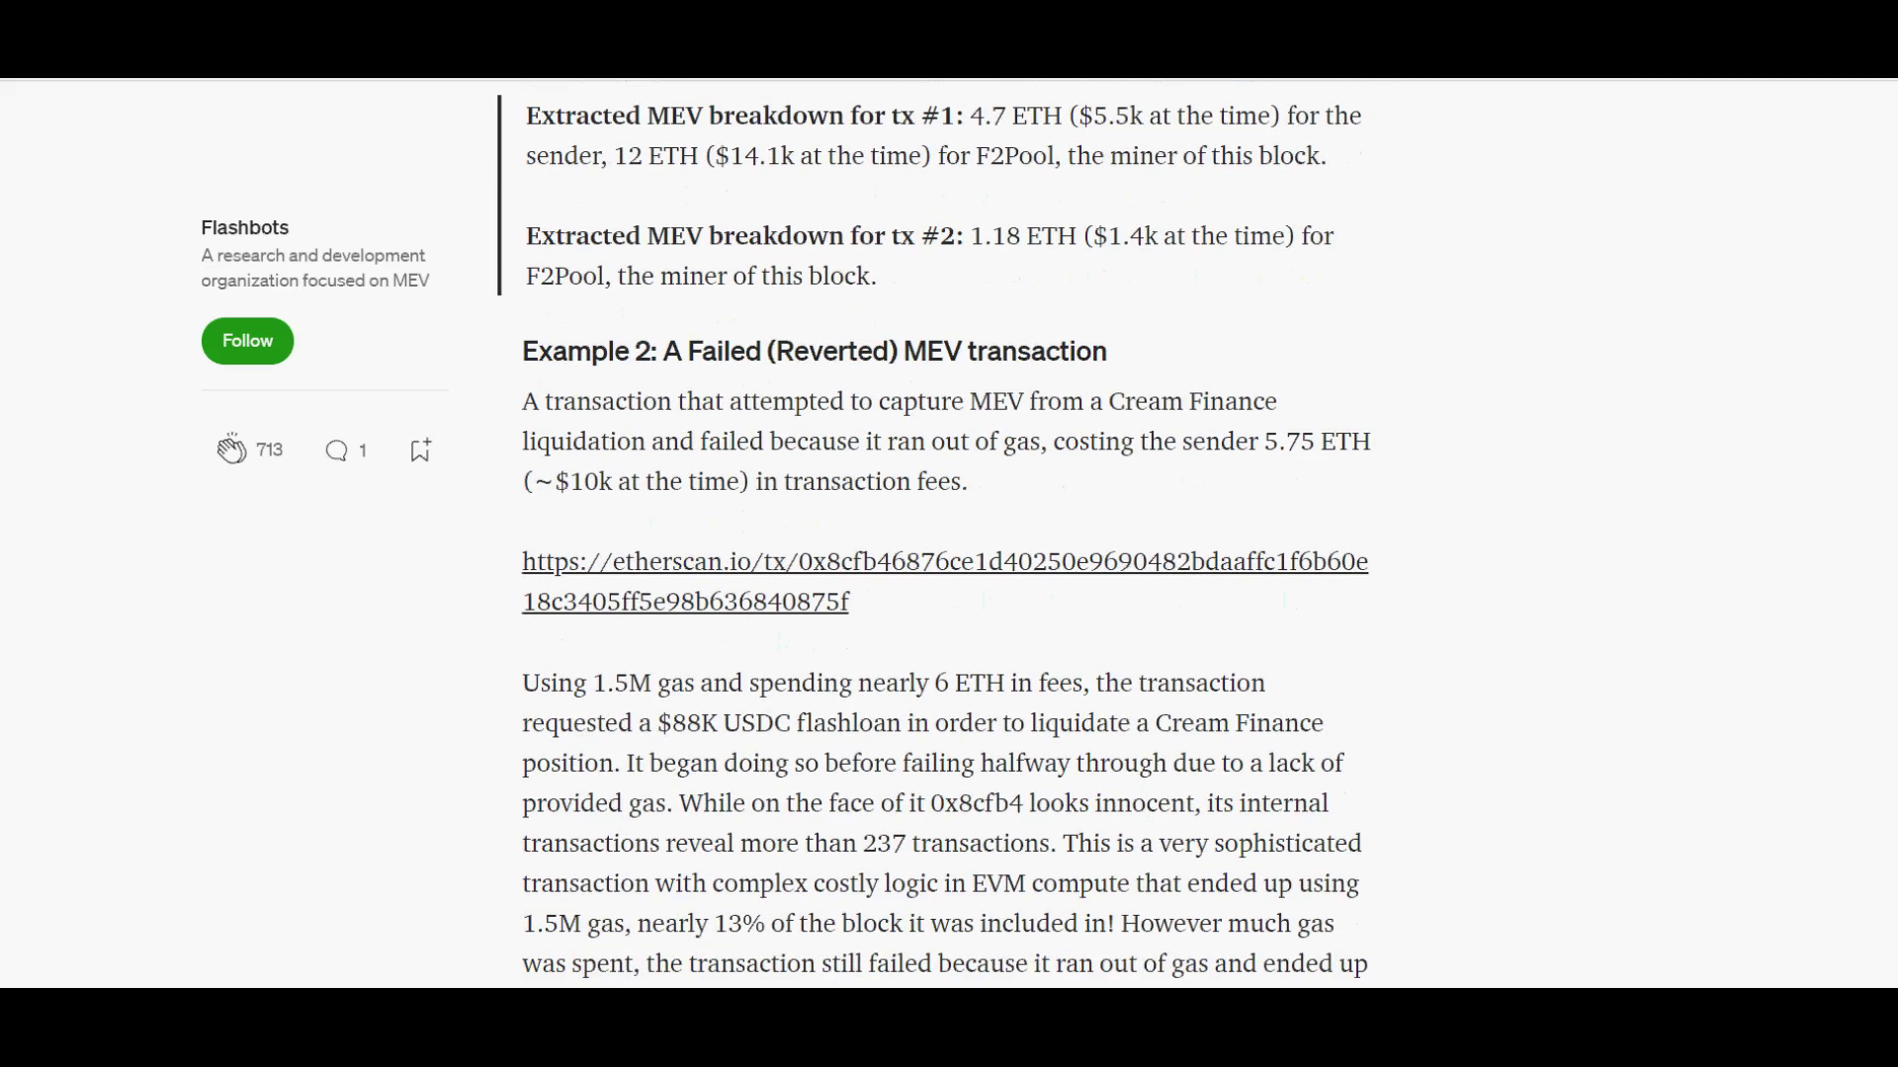
{"action": "scroll", "coordinate": [935, 534], "scroll_direction": "down", "scroll_amount": 17}
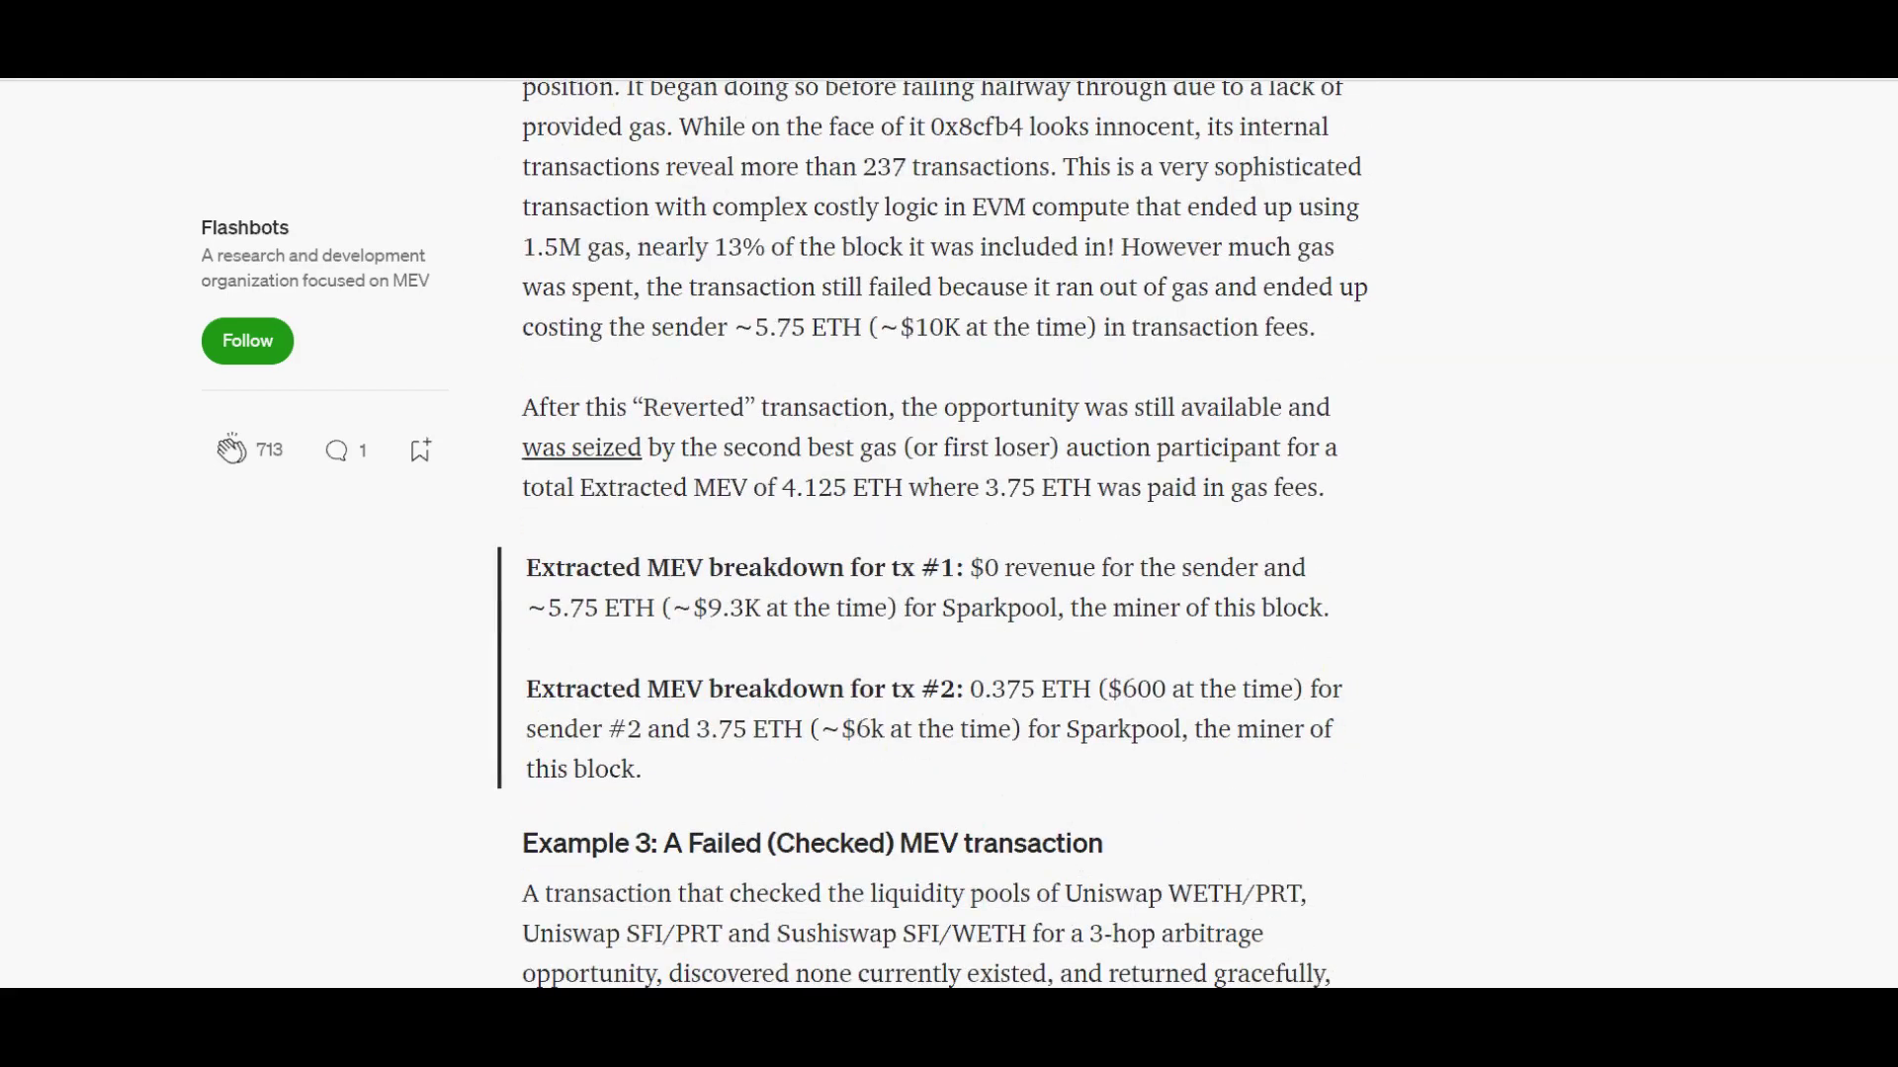
{"action": "scroll", "coordinate": [935, 534], "scroll_direction": "down", "scroll_amount": 2}
{"action": "scroll", "coordinate": [935, 534], "scroll_direction": "down", "scroll_amount": 3}
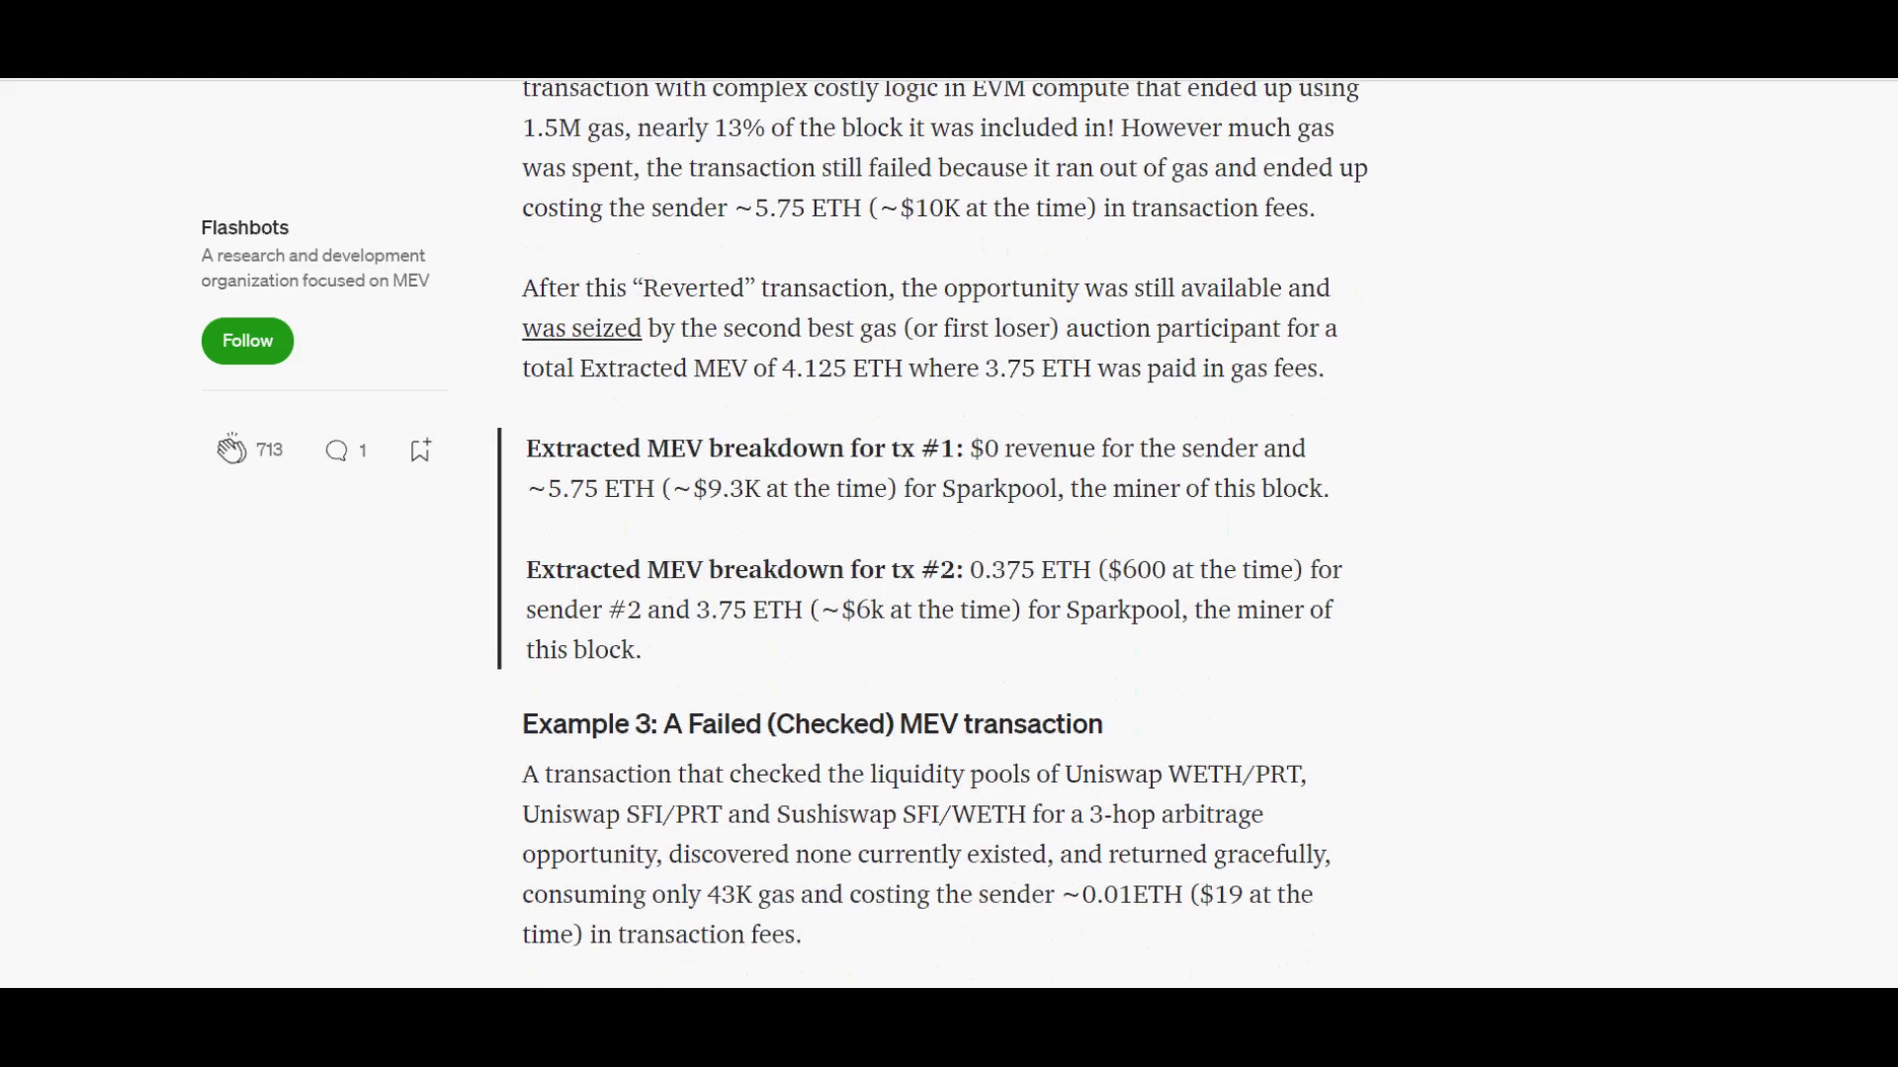
{"action": "scroll", "coordinate": [935, 534], "scroll_direction": "down", "scroll_amount": 6}
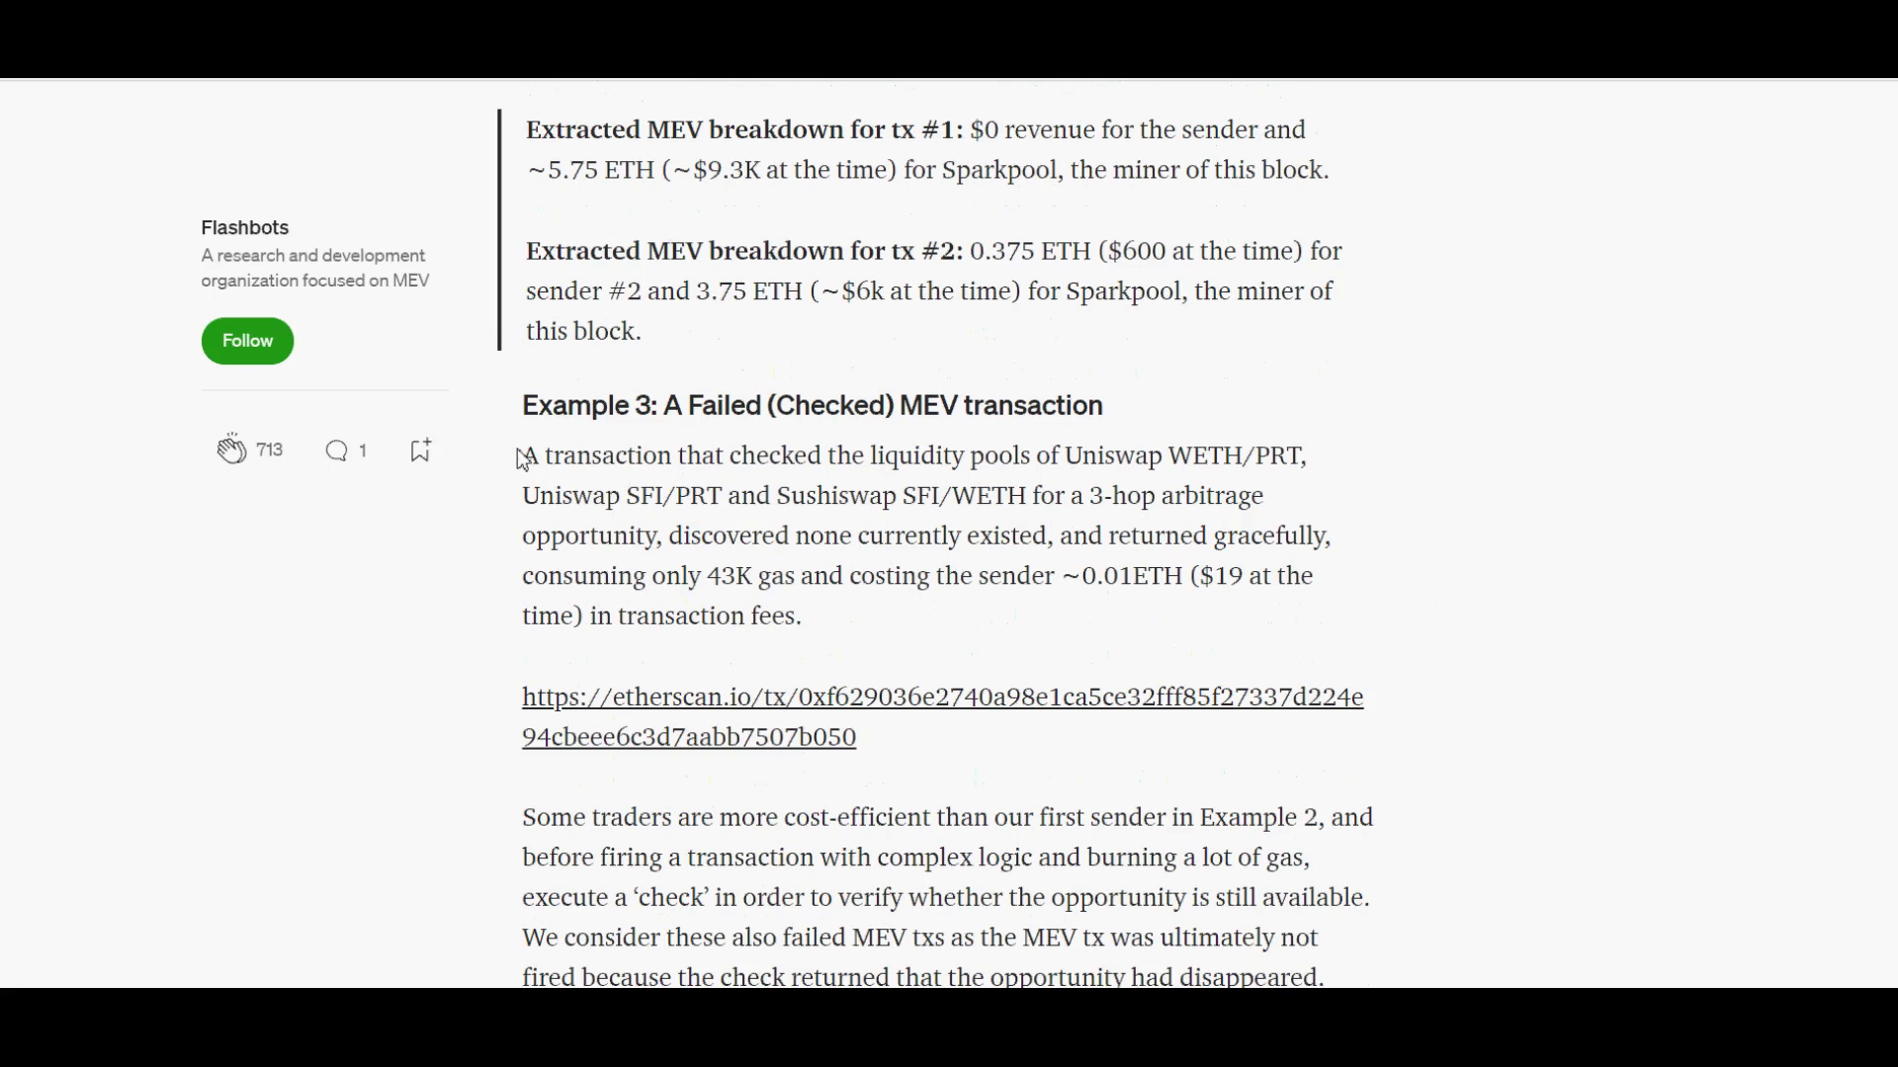
Highlight Example 3's lines, including the one about 43K gas costing ~0.01 ETH.
{"action": "left_click_drag", "start_coordinate": [524, 457], "coordinate": [940, 629]}
{"action": "left_click", "coordinate": [939, 632]}
{"action": "left_click_drag", "start_coordinate": [522, 577], "coordinate": [1314, 576]}
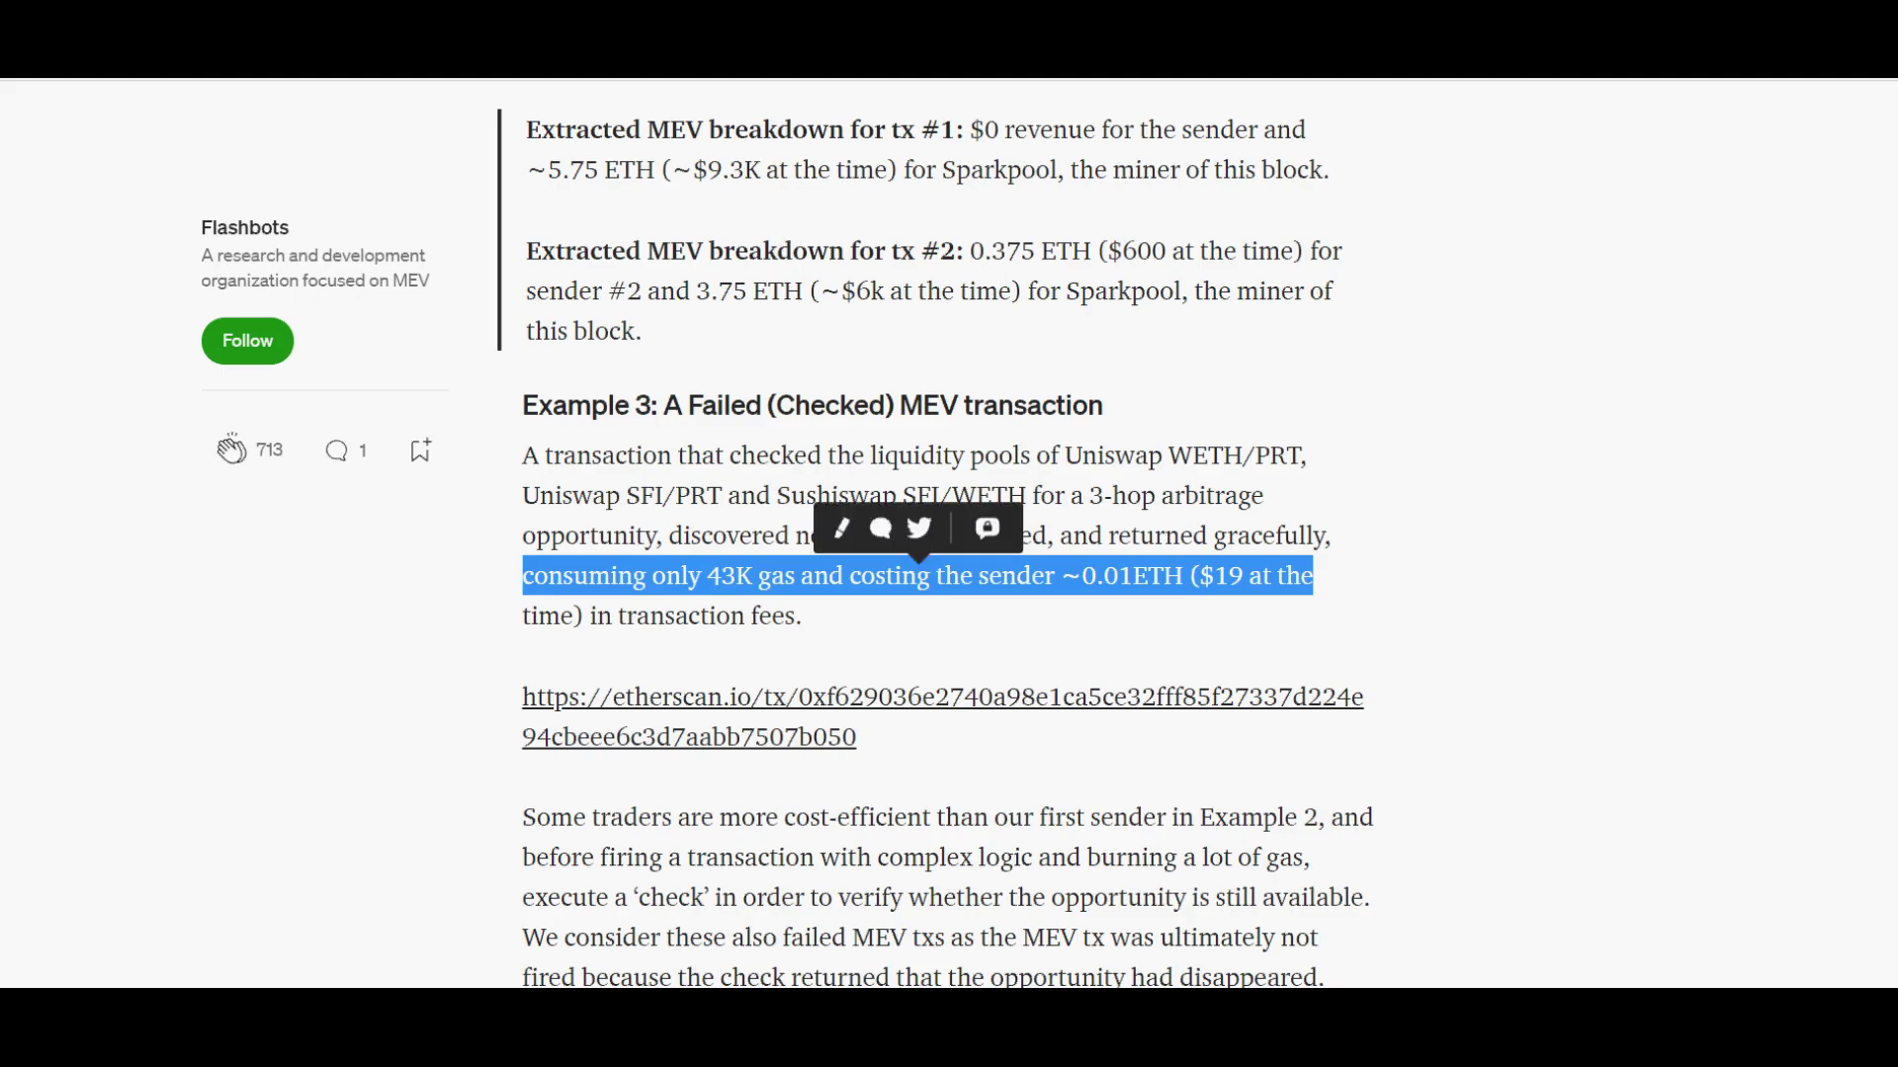
Scroll down to Network Overhead from MEV Extraction and bring up CamStudio's tray menu to stop recording.
{"action": "scroll", "coordinate": [935, 534], "scroll_direction": "down", "scroll_amount": 3}
{"action": "scroll", "coordinate": [935, 534], "scroll_direction": "down", "scroll_amount": 5}
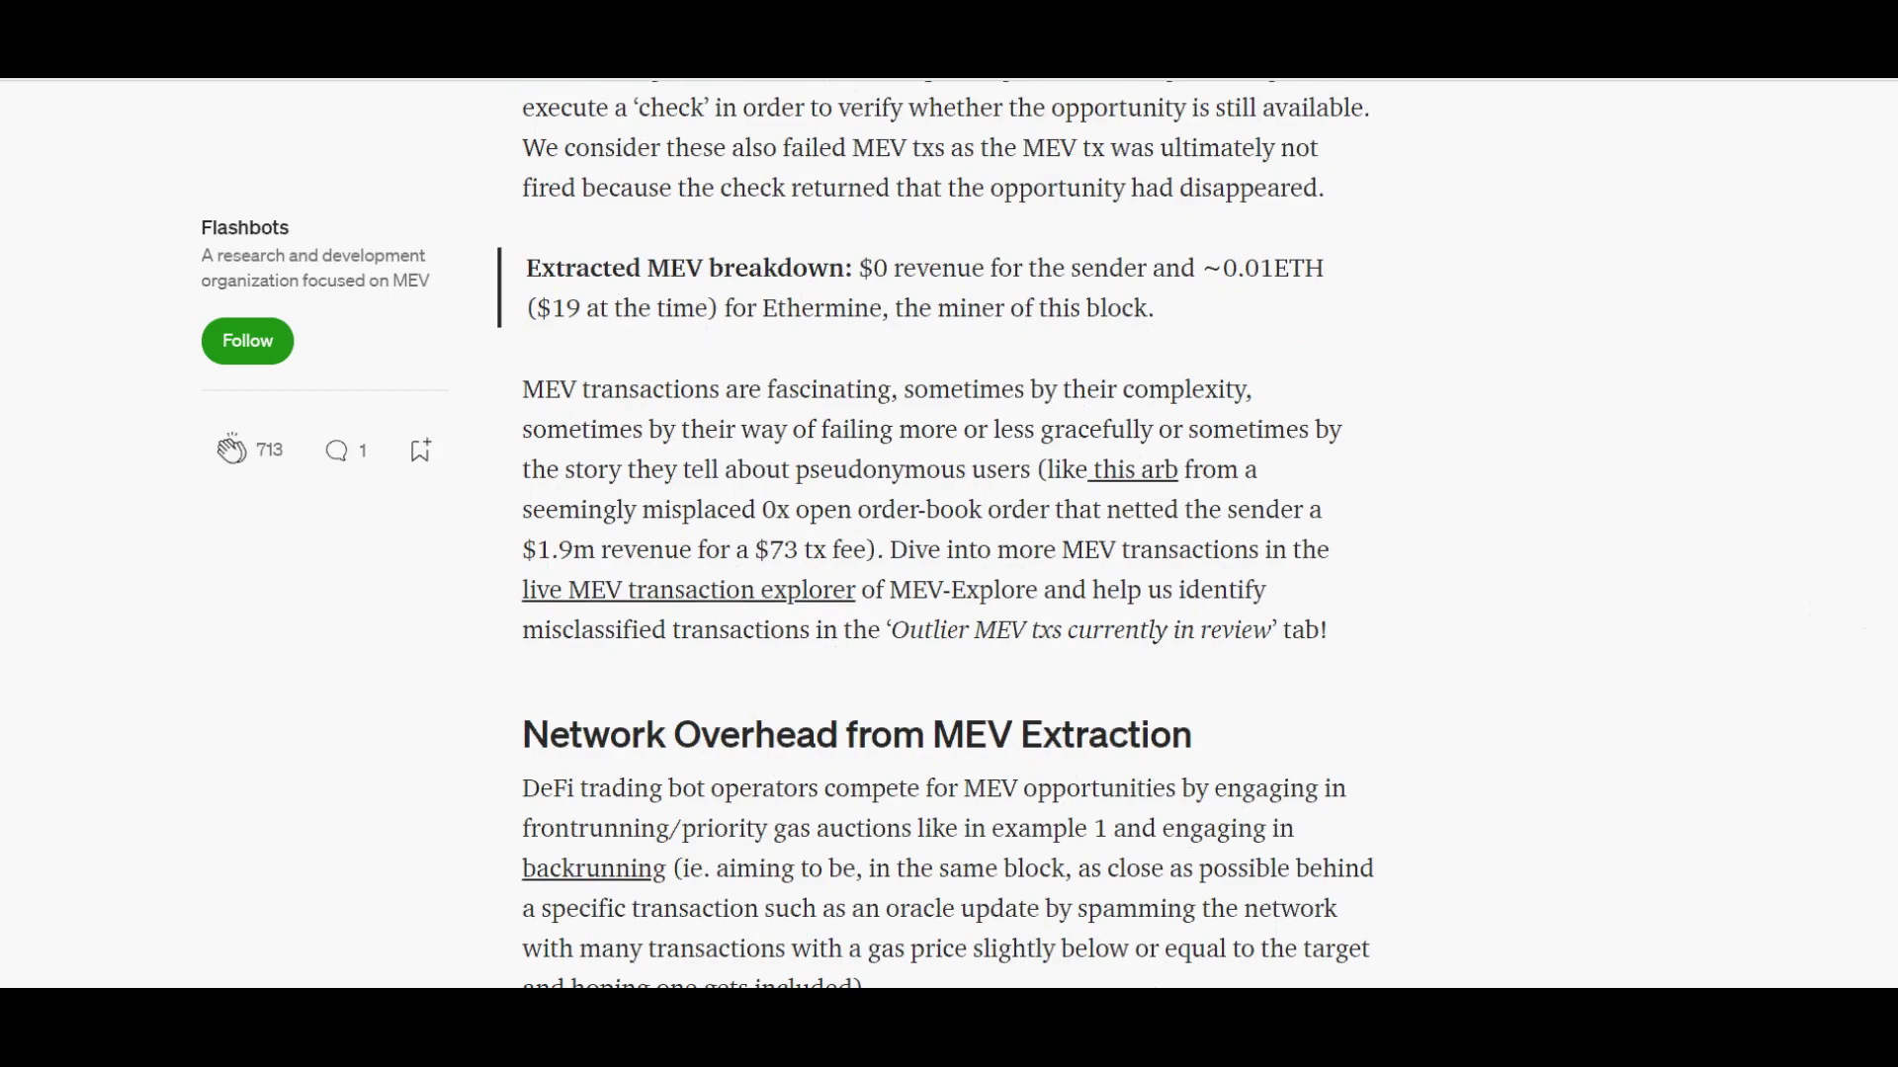
{"action": "scroll", "coordinate": [935, 534], "scroll_direction": "down", "scroll_amount": 3}
{"action": "scroll", "coordinate": [935, 533], "scroll_direction": "up", "scroll_amount": 7}
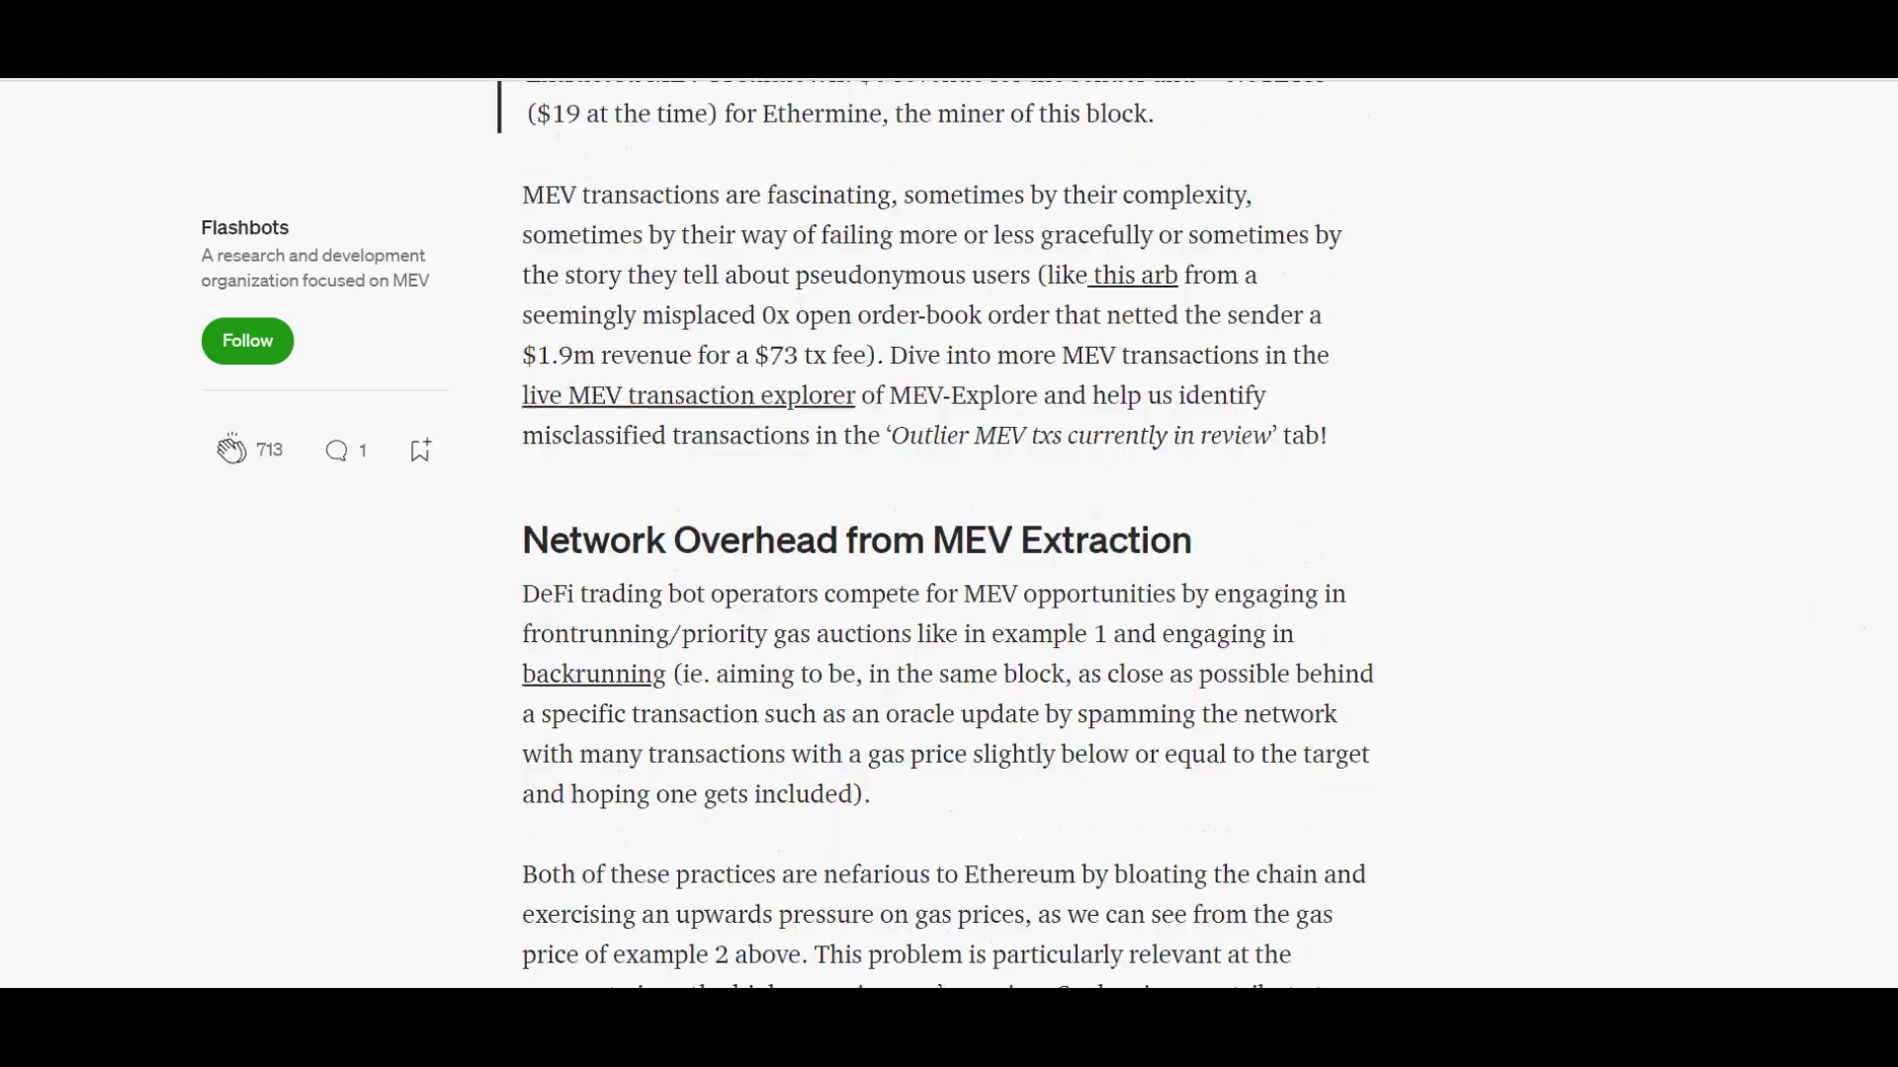
{"action": "scroll", "coordinate": [935, 534], "scroll_direction": "down", "scroll_amount": 3}
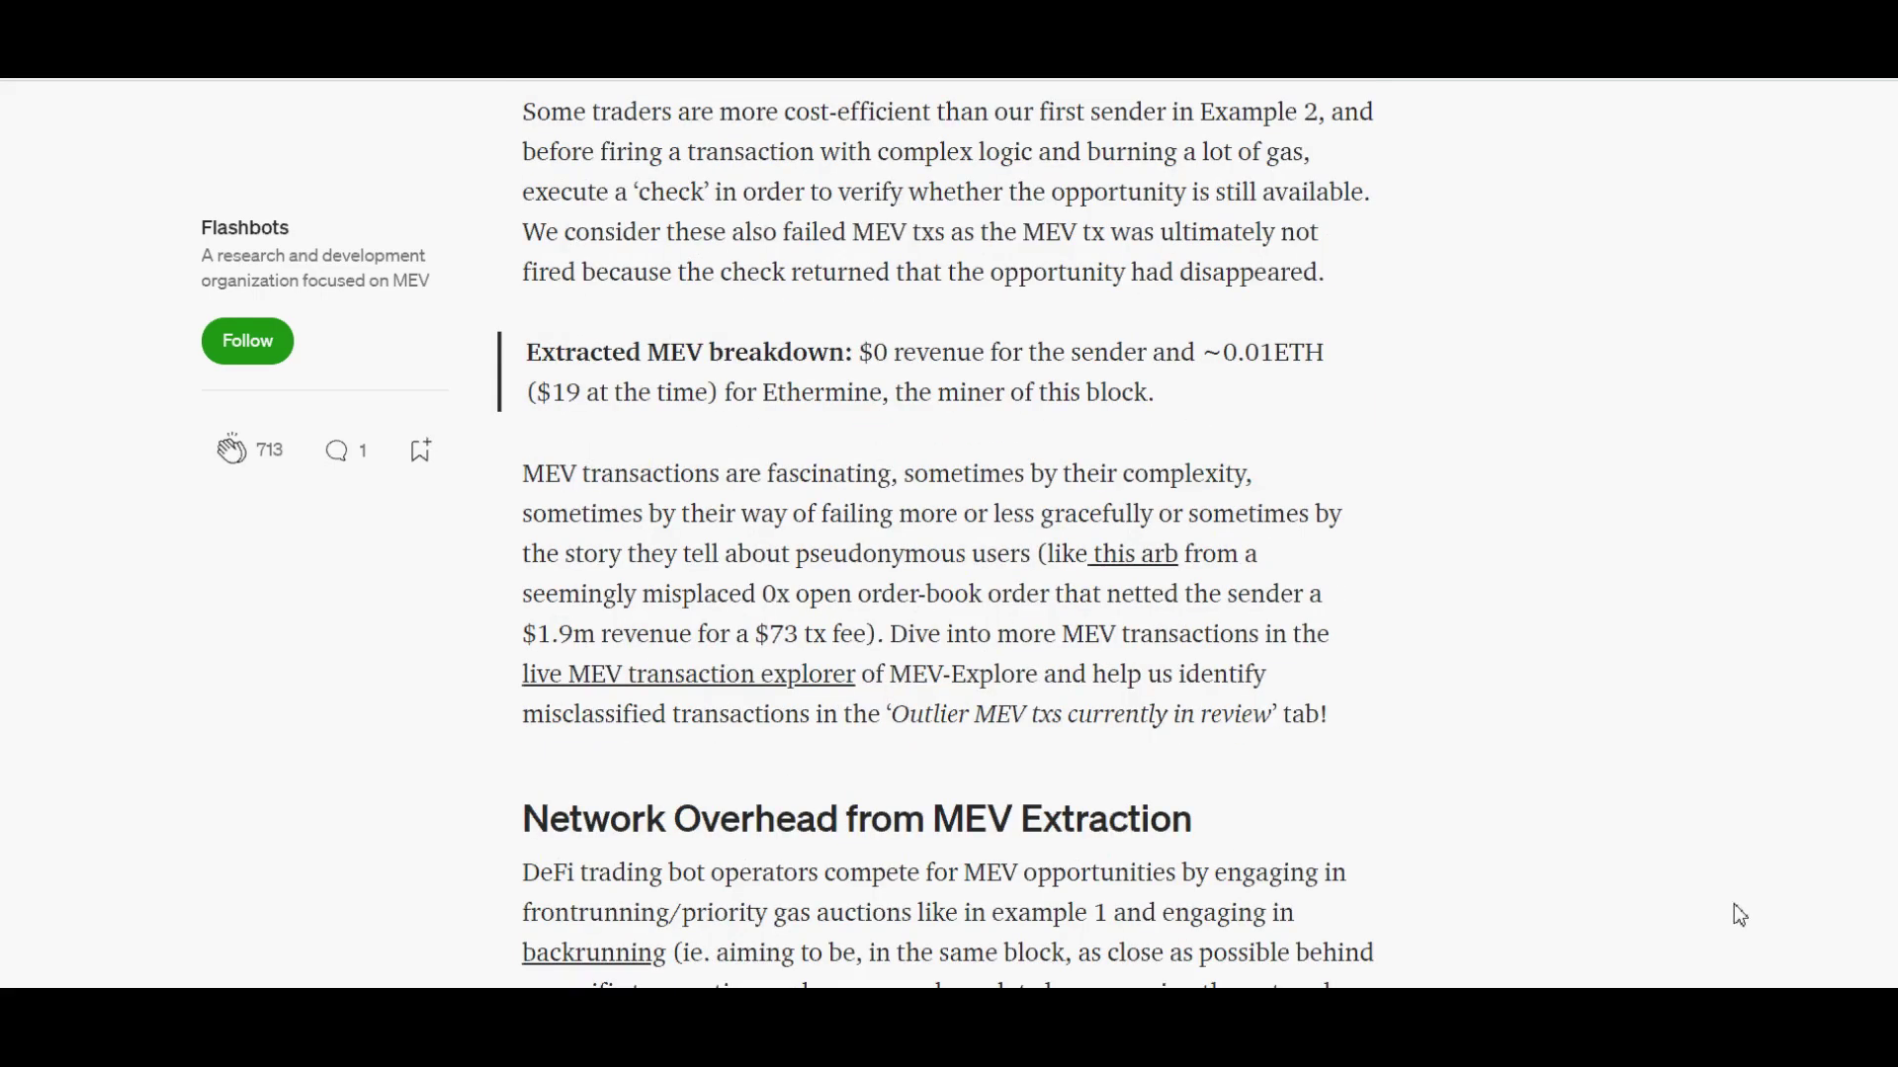
{"action": "left_click", "coordinate": [1666, 1028]}
{"action": "right_click", "coordinate": [1766, 914]}
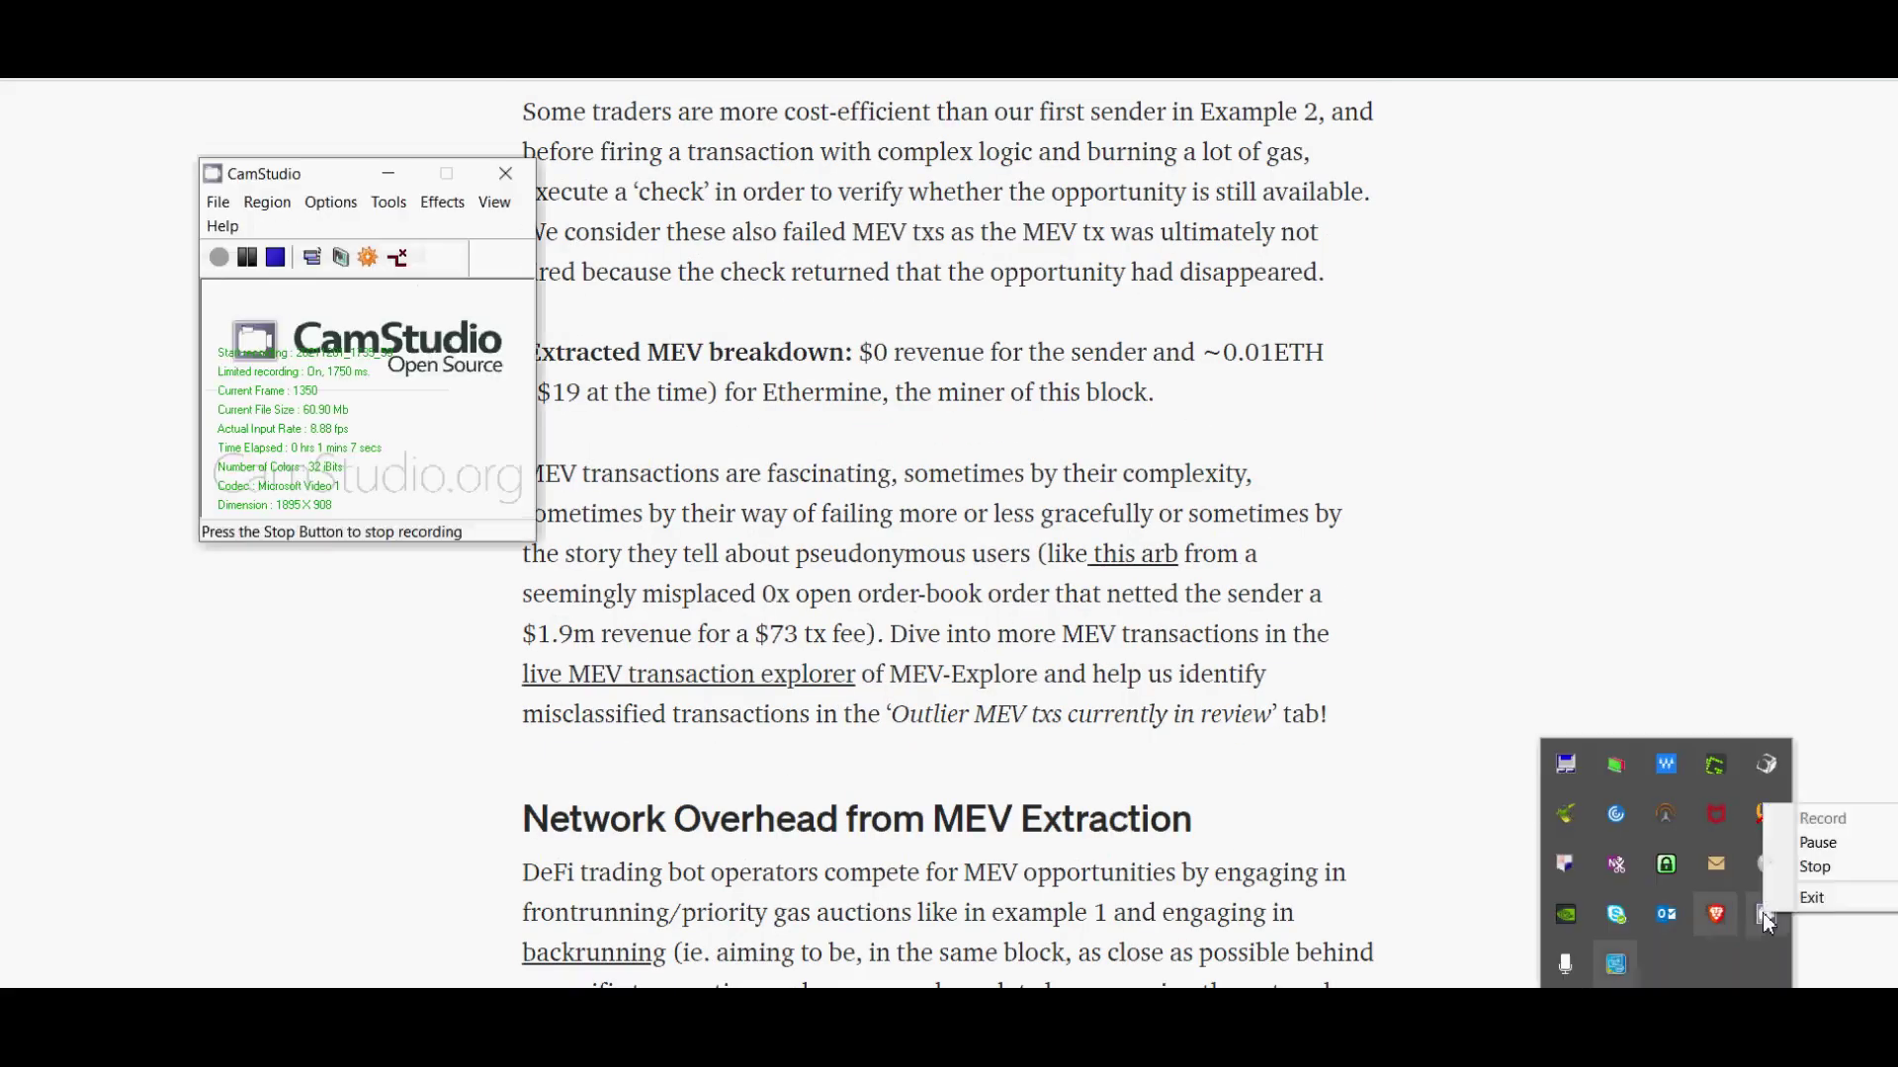